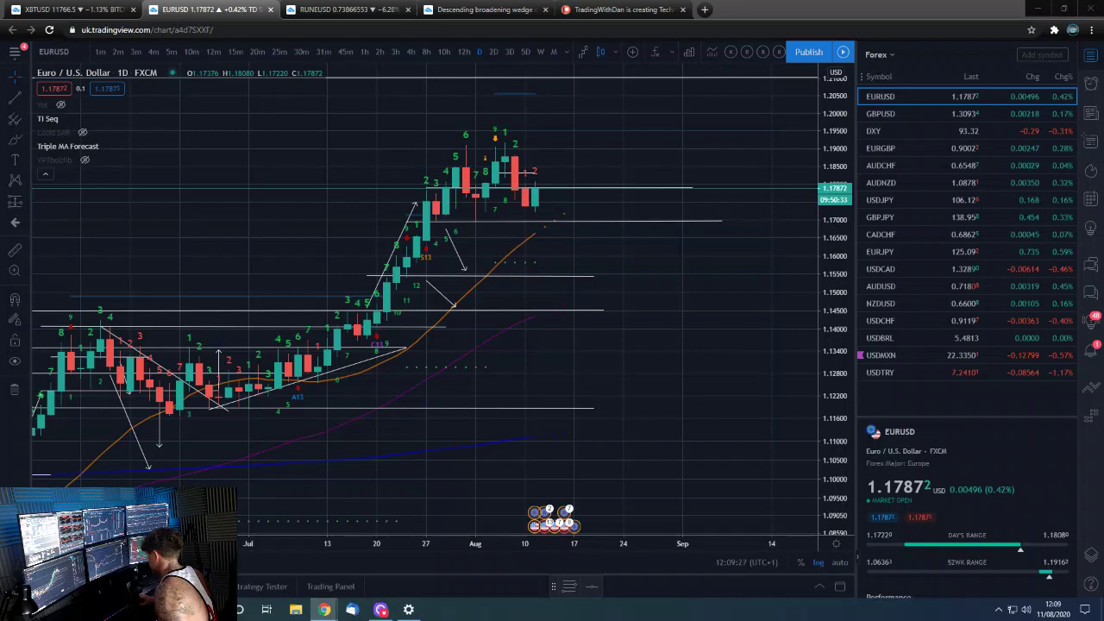
Step: Examine the recent EURUSD daily candles and their TD sequential counts against the drawn horizontal levels
scroll(603, 180, up, 4)
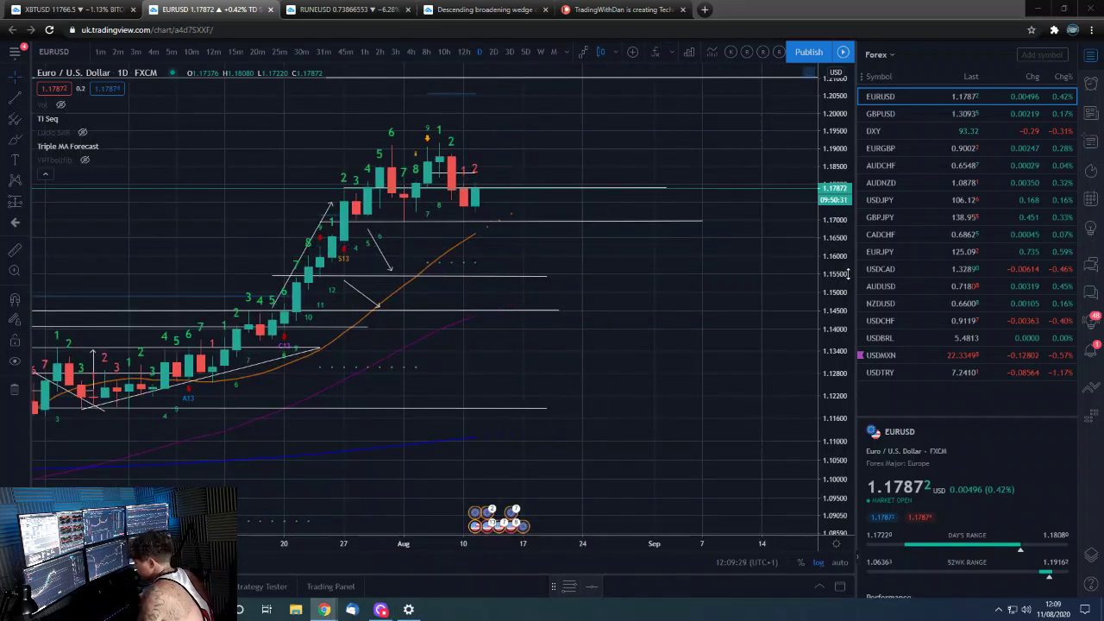
scroll(664, 289, up, 3)
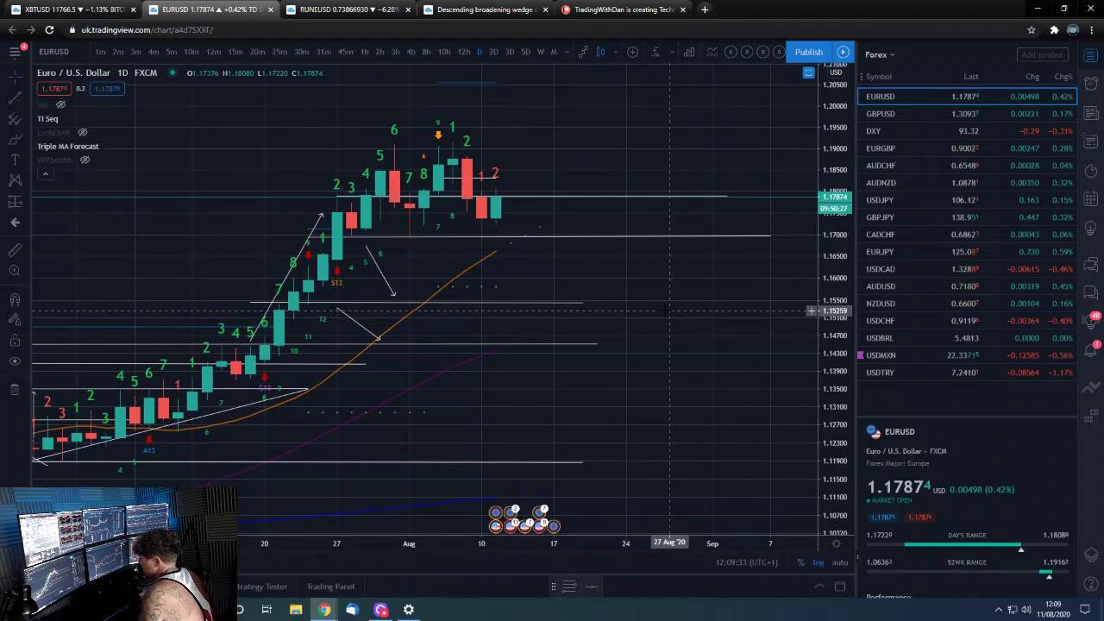
scroll(638, 298, up, 3)
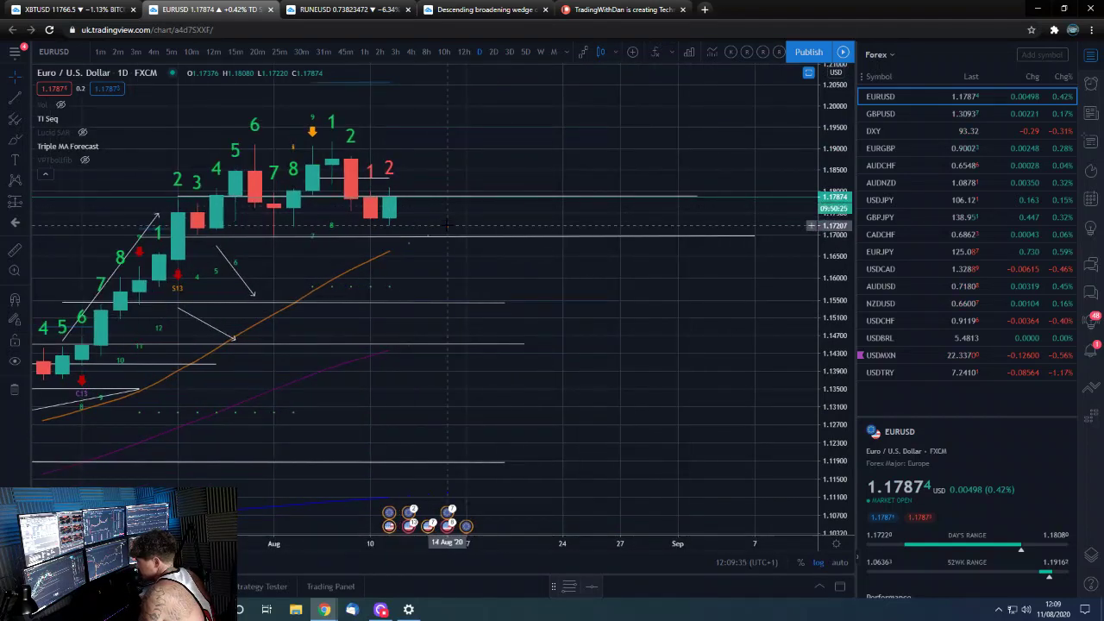
scroll(367, 207, down, 1)
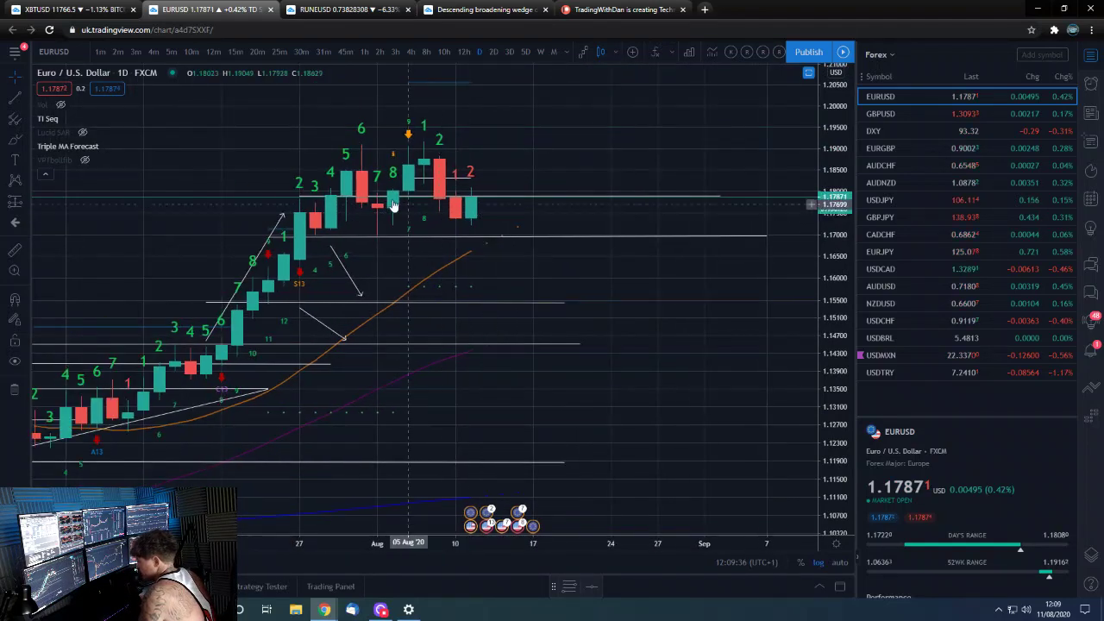
drag(623, 294, 669, 318)
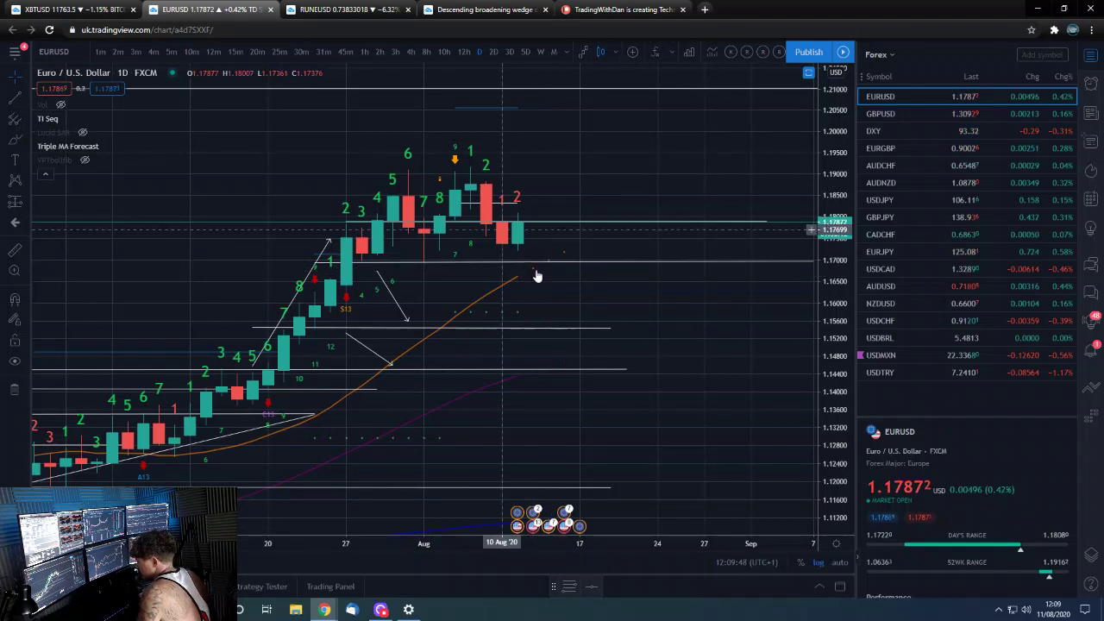
scroll(559, 245, up, 2)
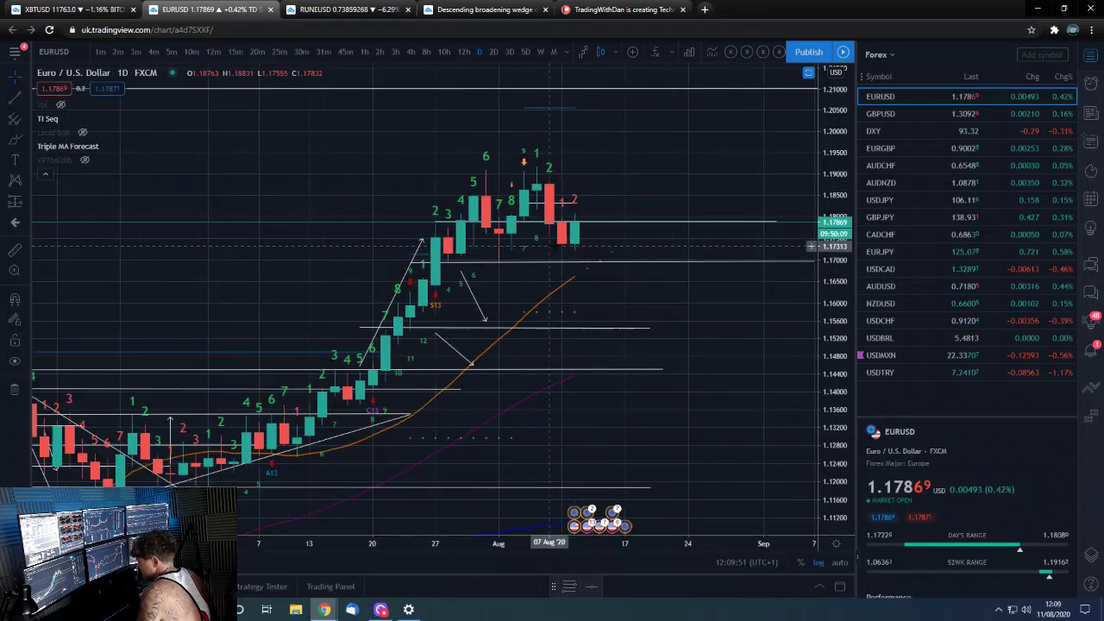
scroll(585, 196, up, 4)
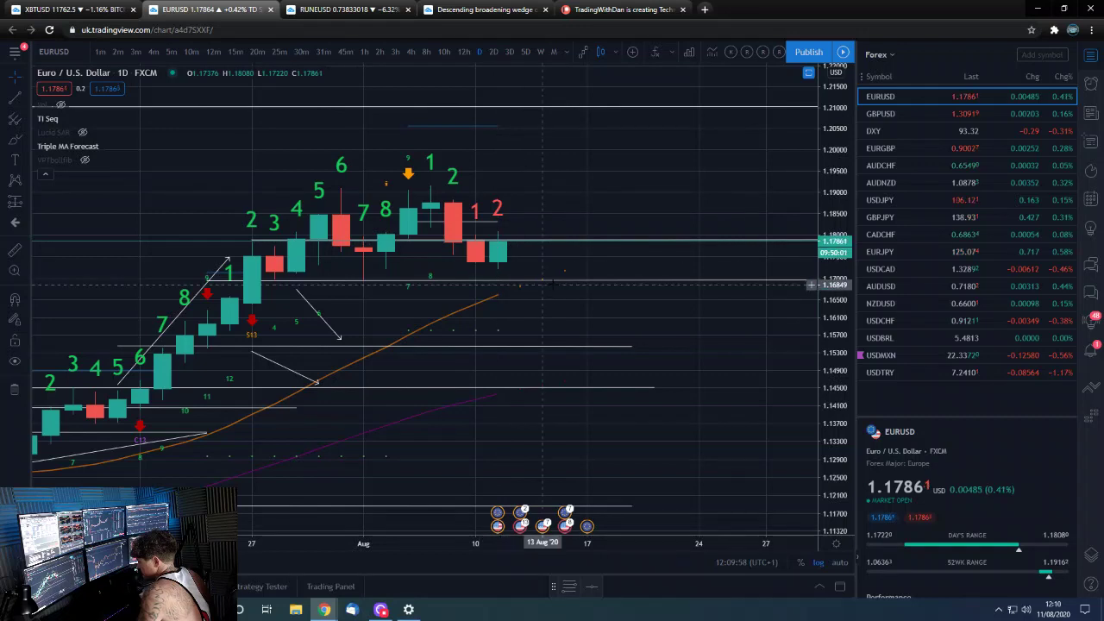
scroll(565, 303, down, 2)
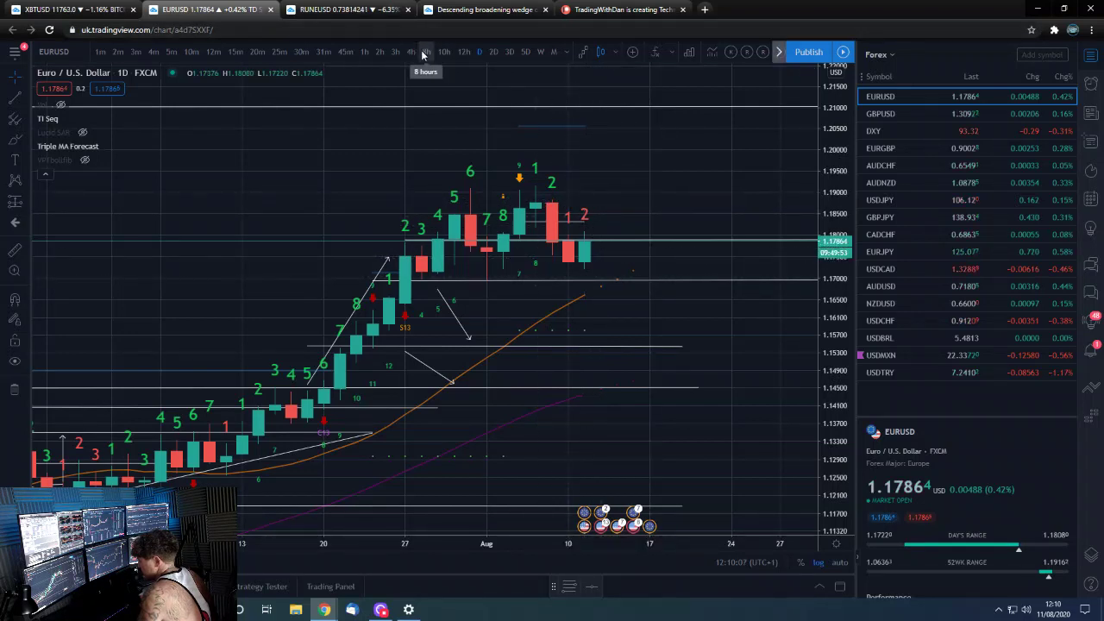
Step: Review EURUSD on the 12-hour and 4-hour timeframes, examining price against the drawn levels and moving averages
click(464, 52)
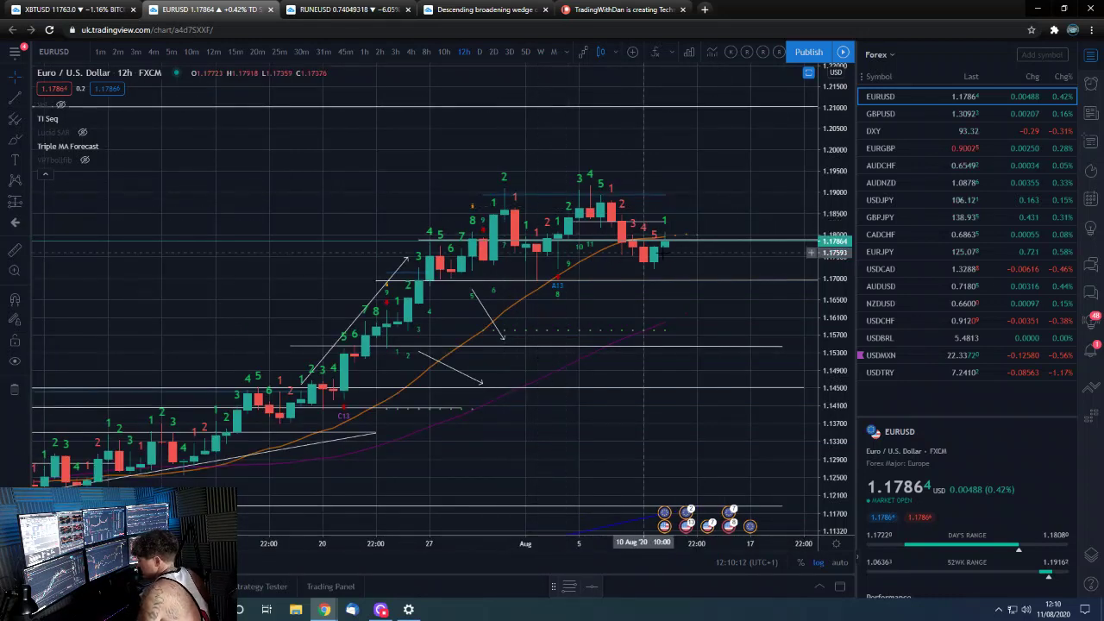
click(408, 52)
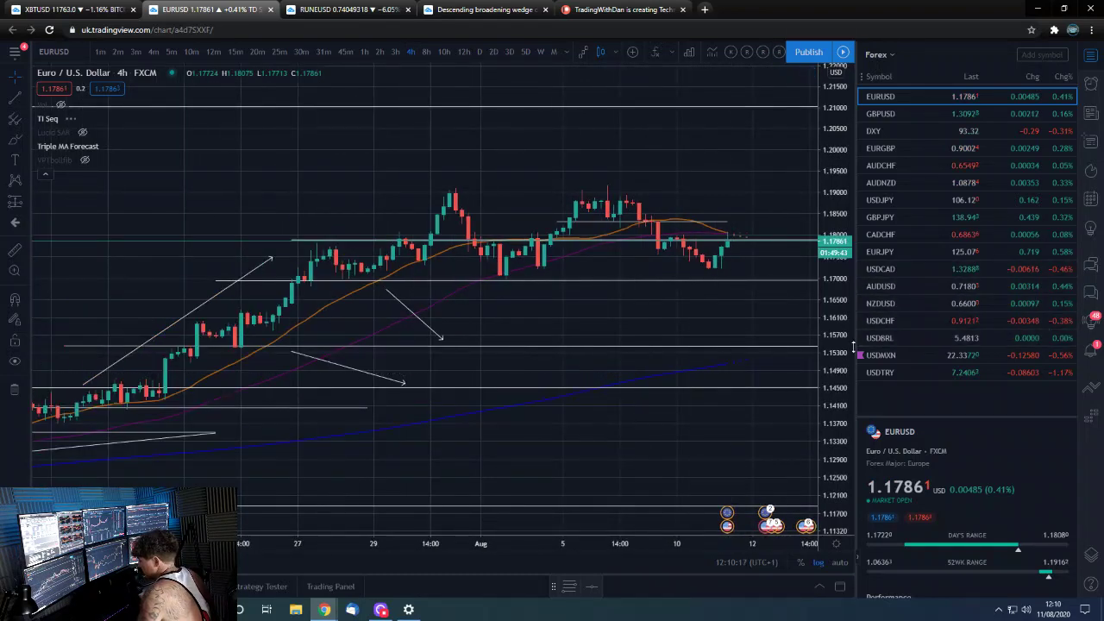
scroll(723, 263, up, 2)
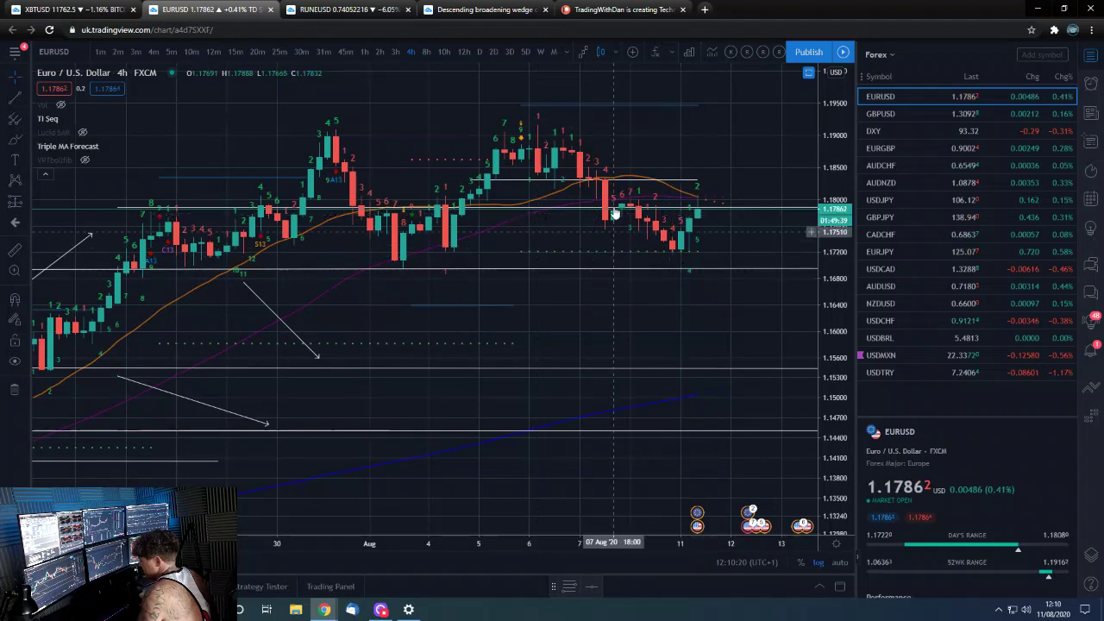
scroll(740, 243, down, 3)
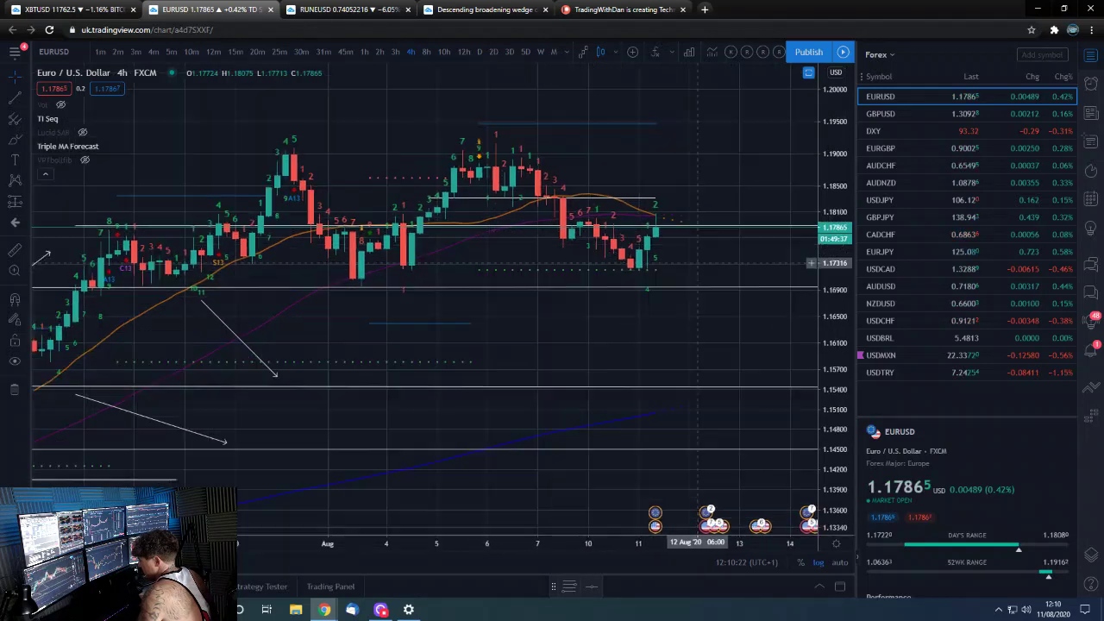
scroll(681, 286, up, 3)
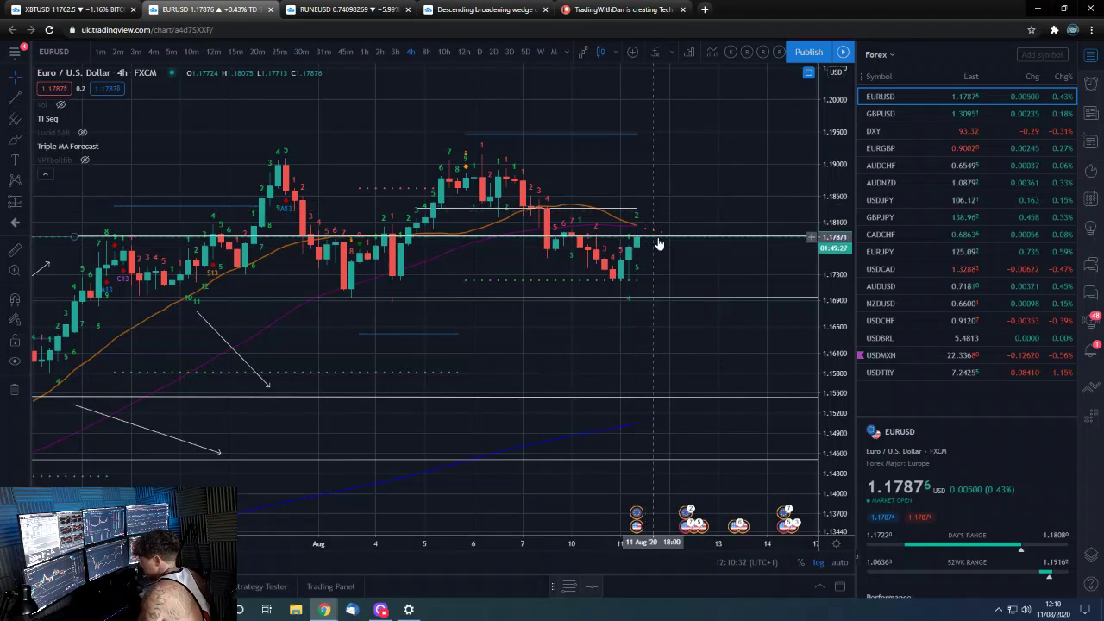
scroll(661, 228, down, 5)
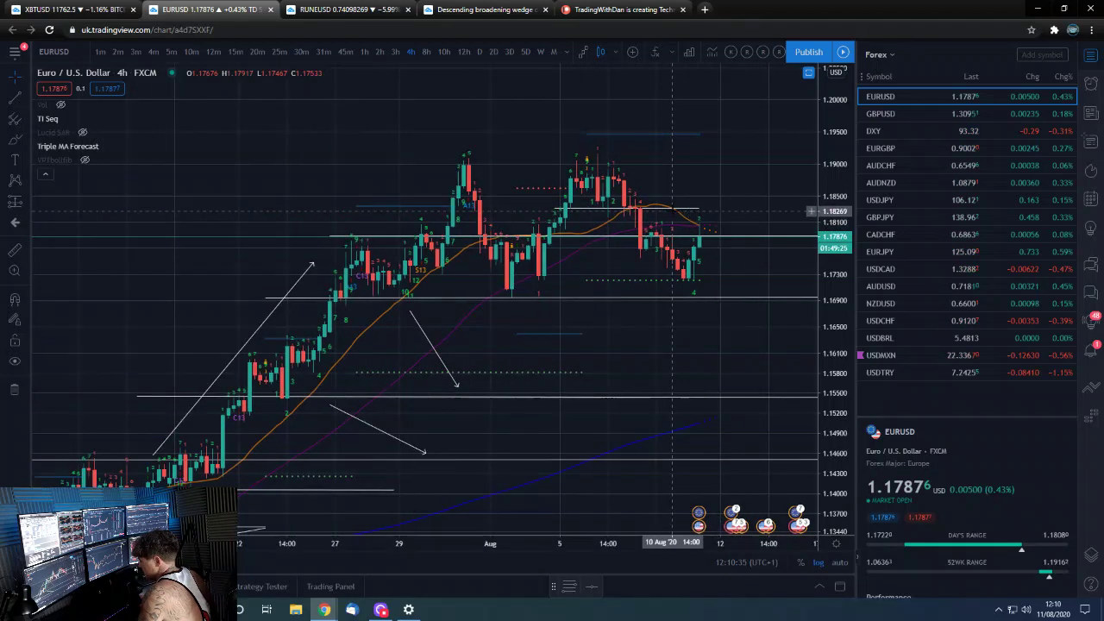
Step: Draw a horizontal trend line at about 1.1914 along the two recent 4-hour highs, from 30 July to 14 August, and open its line-end options
scroll(653, 164, up, 4)
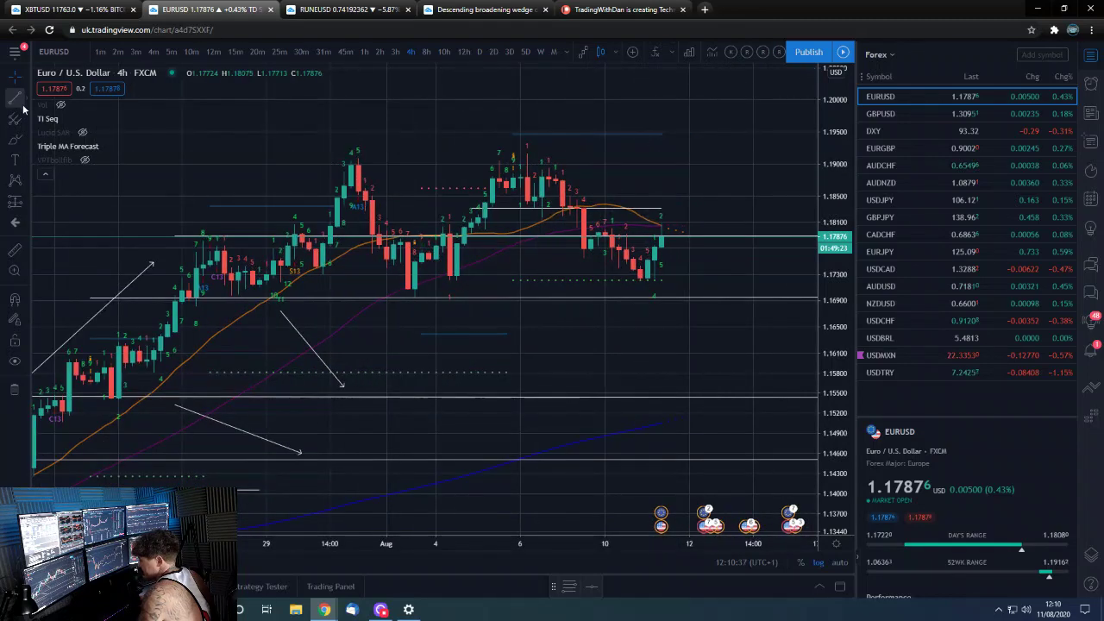
click(322, 155)
click(568, 149)
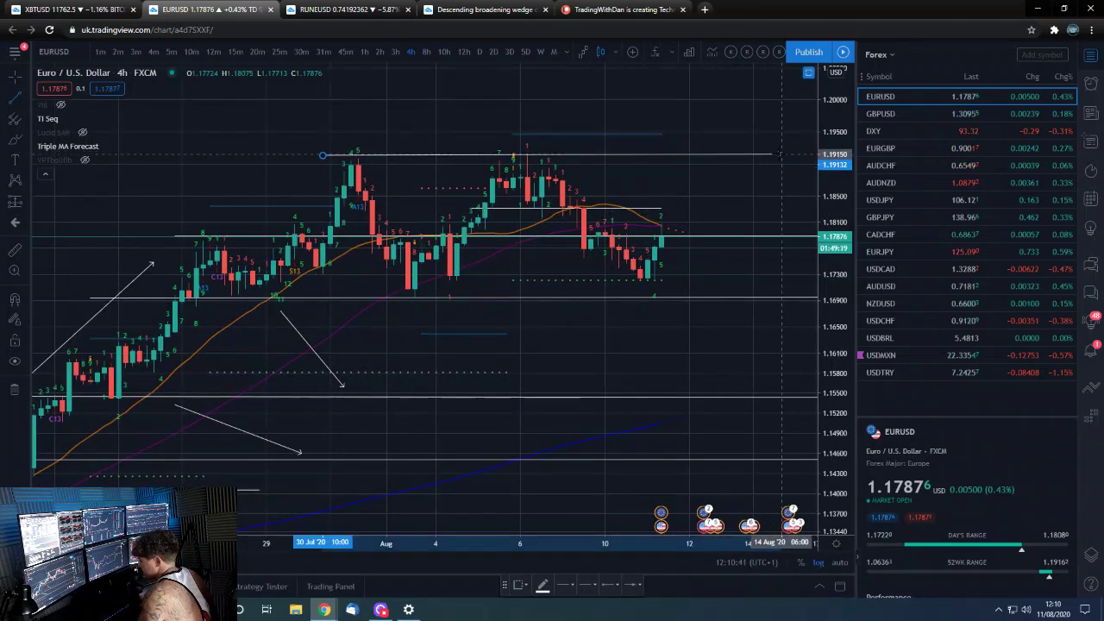
drag(781, 153, 780, 154)
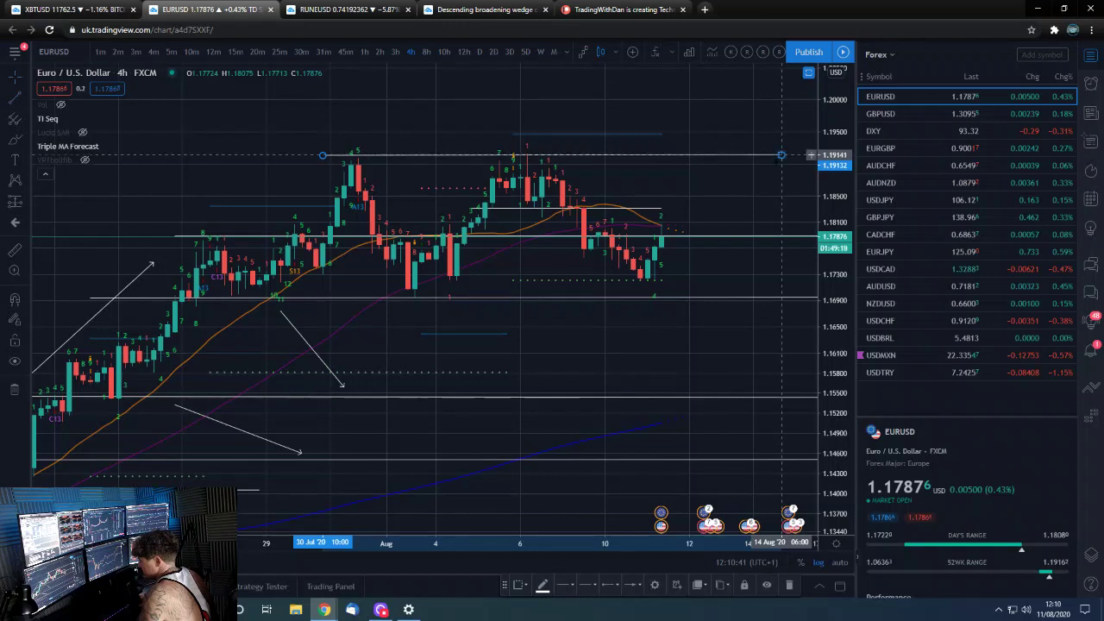
click(635, 588)
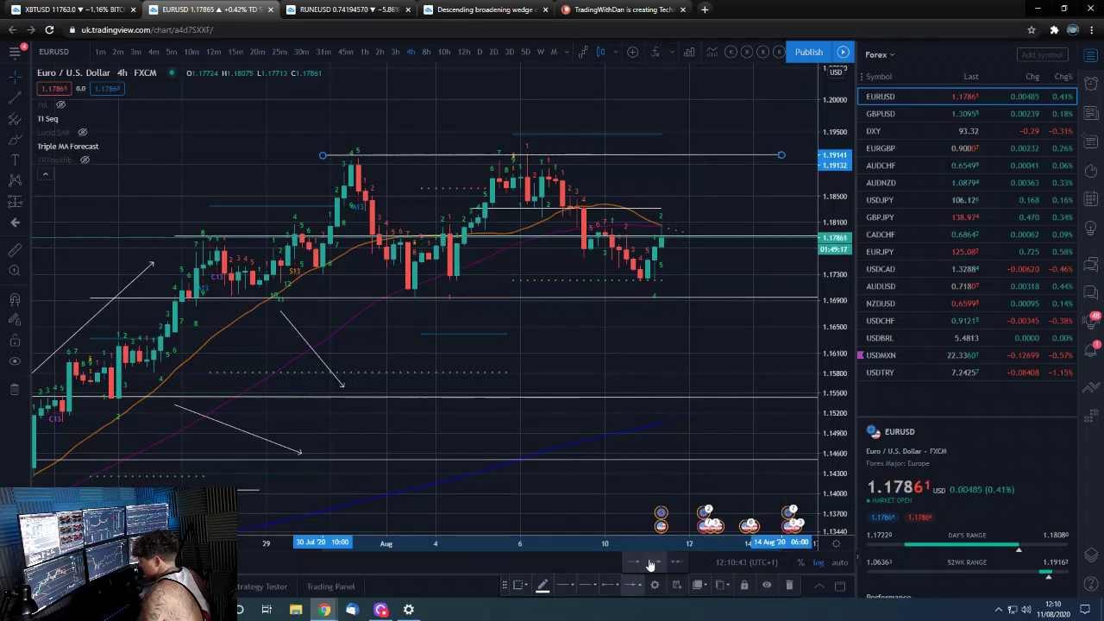
Step: Bring up the GBPUSD daily chart and examine the latest candles, TD counts and nearby horizontal levels
click(920, 113)
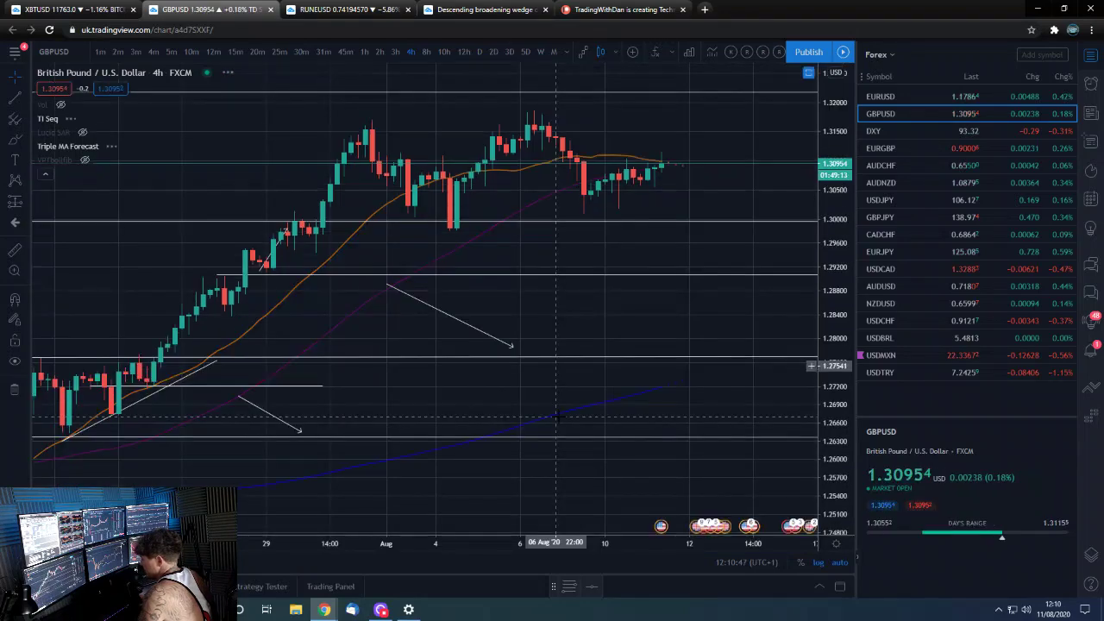
click(480, 52)
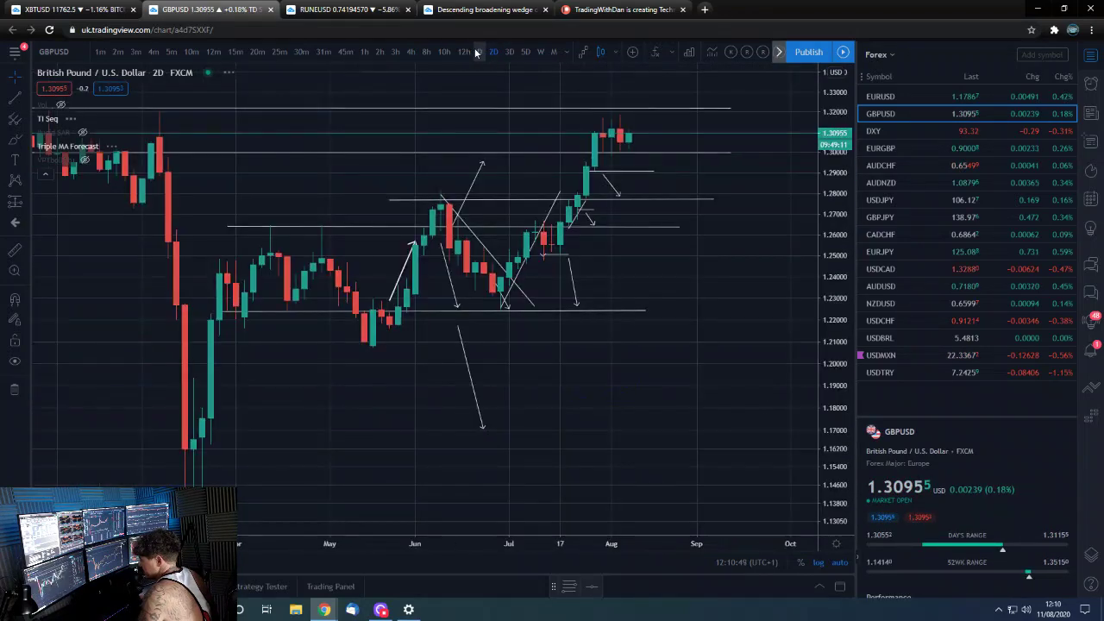
scroll(819, 308, up, 5)
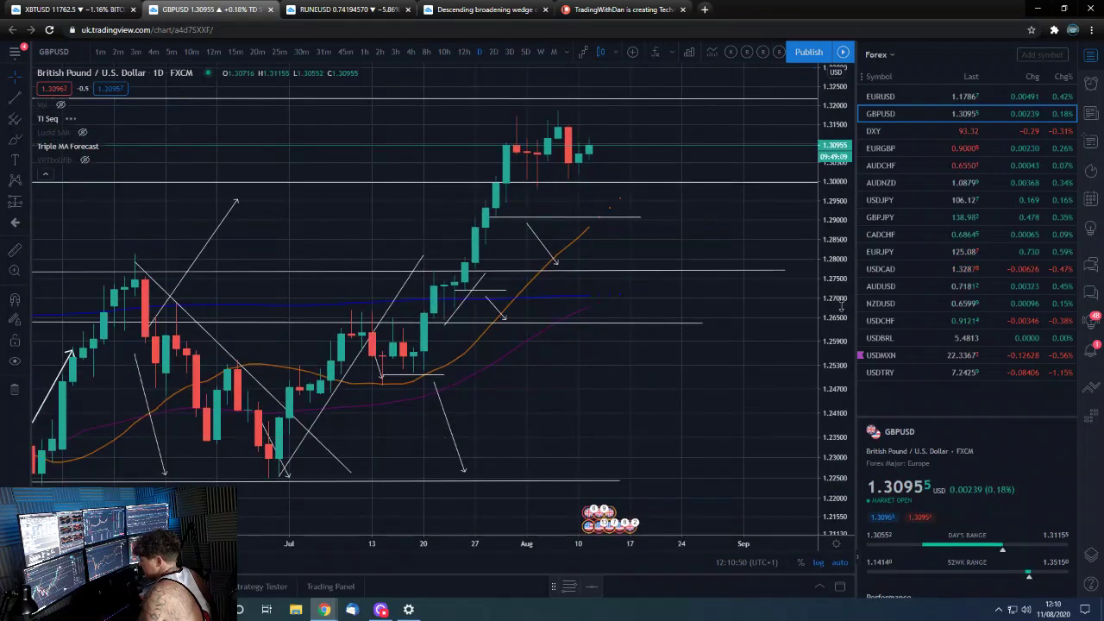
drag(841, 306, 841, 264)
drag(741, 247, 768, 337)
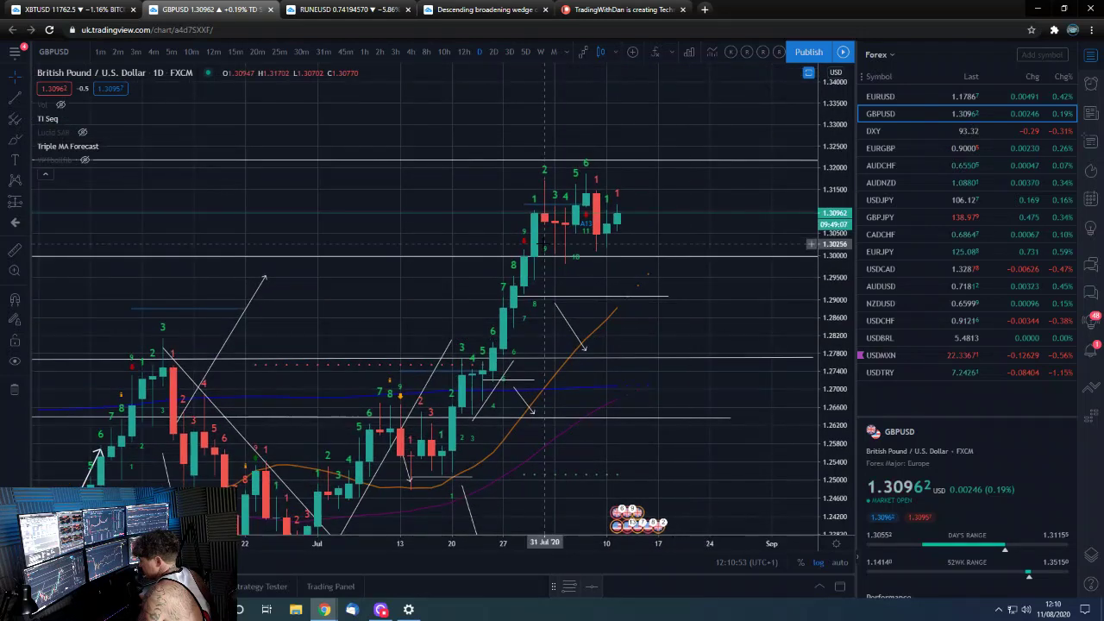
scroll(535, 214, up, 2)
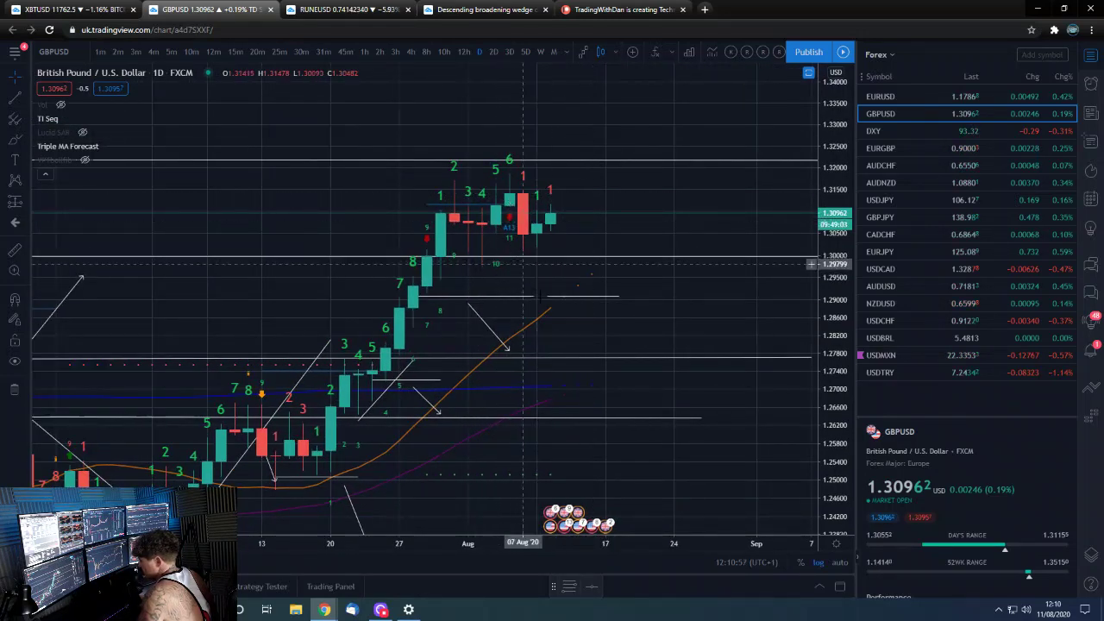
drag(513, 207, 578, 253)
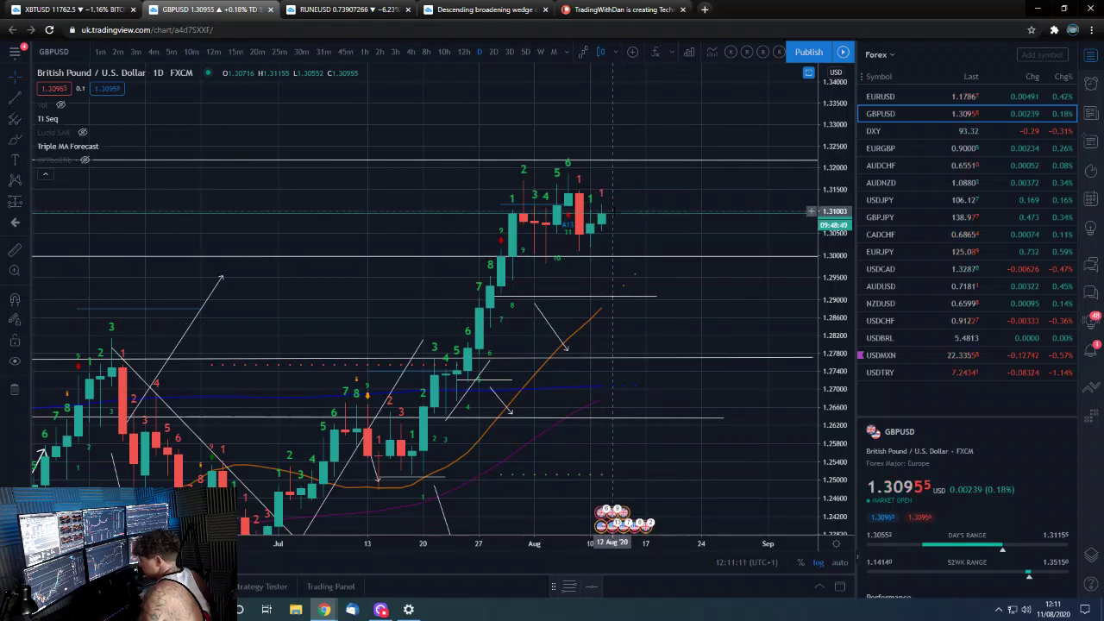
scroll(613, 211, up, 2)
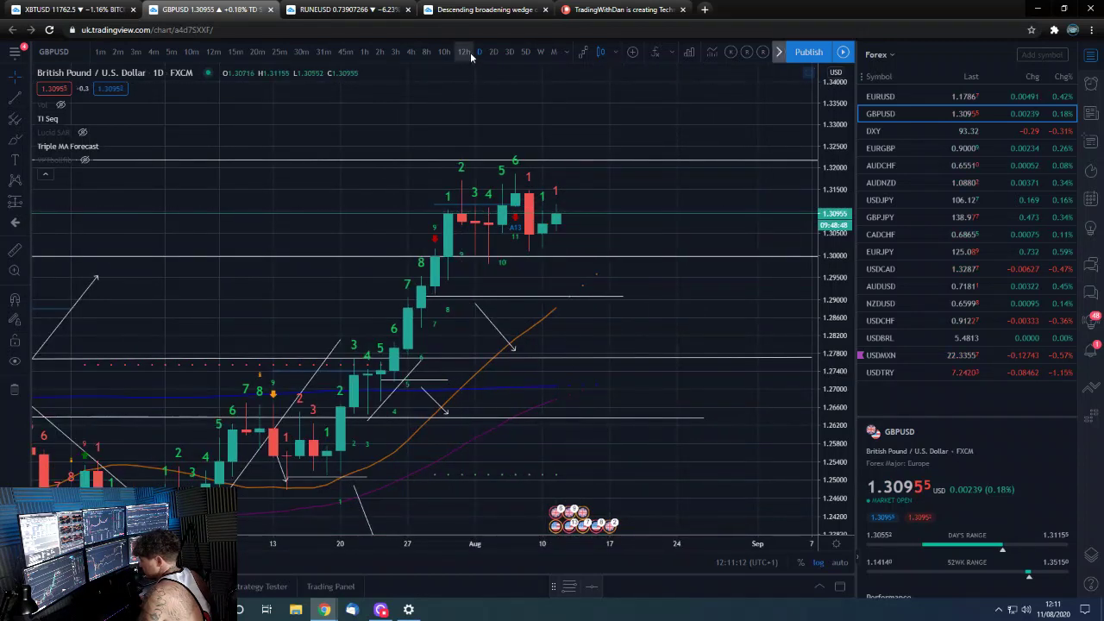
Step: Switch GBPUSD to the 10-hour timeframe and examine recent price against the moving average
click(443, 52)
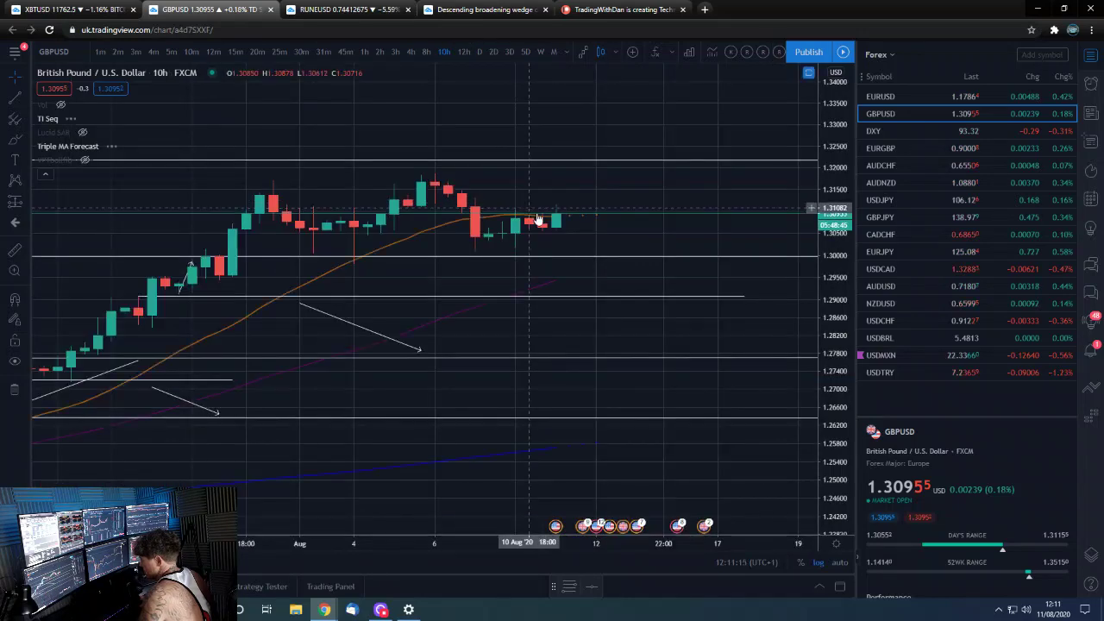
scroll(537, 219, down, 5)
drag(834, 327, 839, 276)
scroll(839, 276, up, 3)
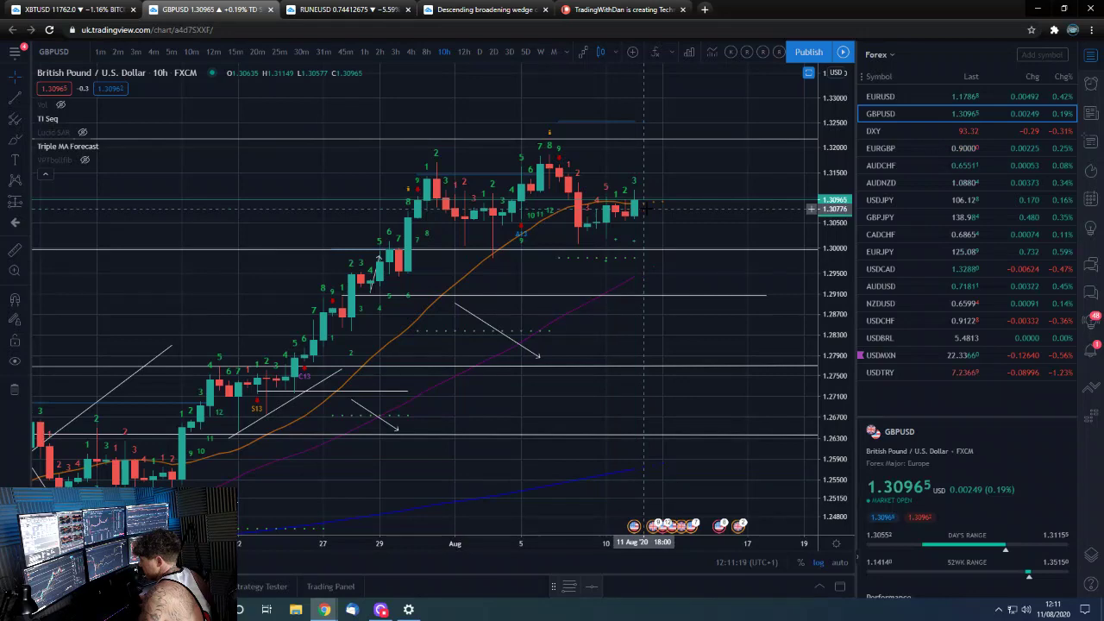
Step: Switch GBPUSD to the 12-hour timeframe and inspect the TD counts around the recent highs
click(464, 52)
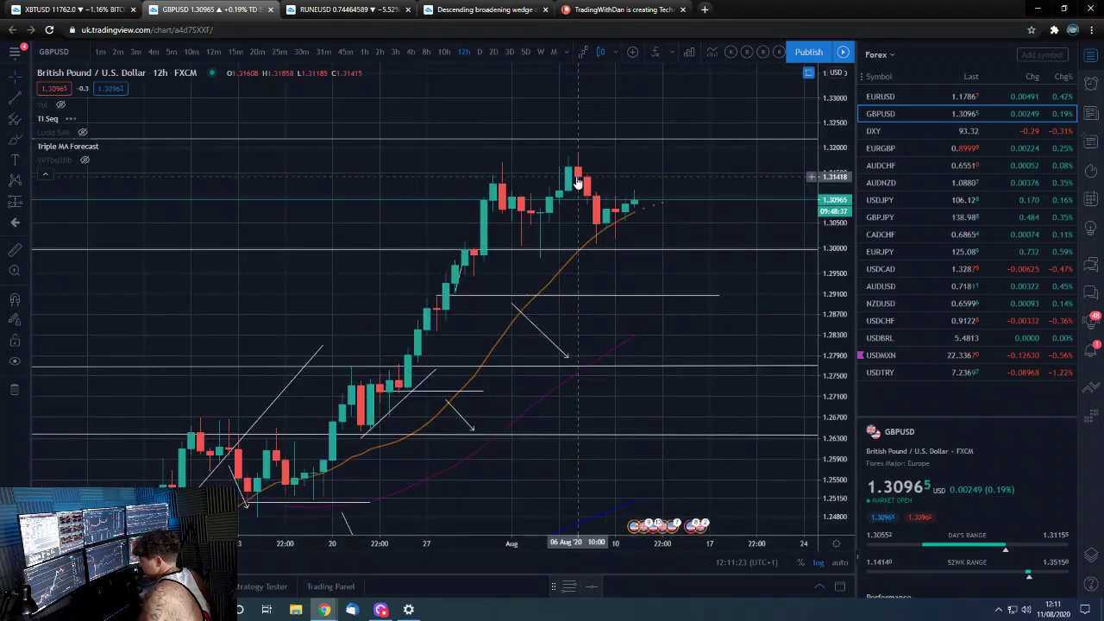
scroll(602, 210, up, 2)
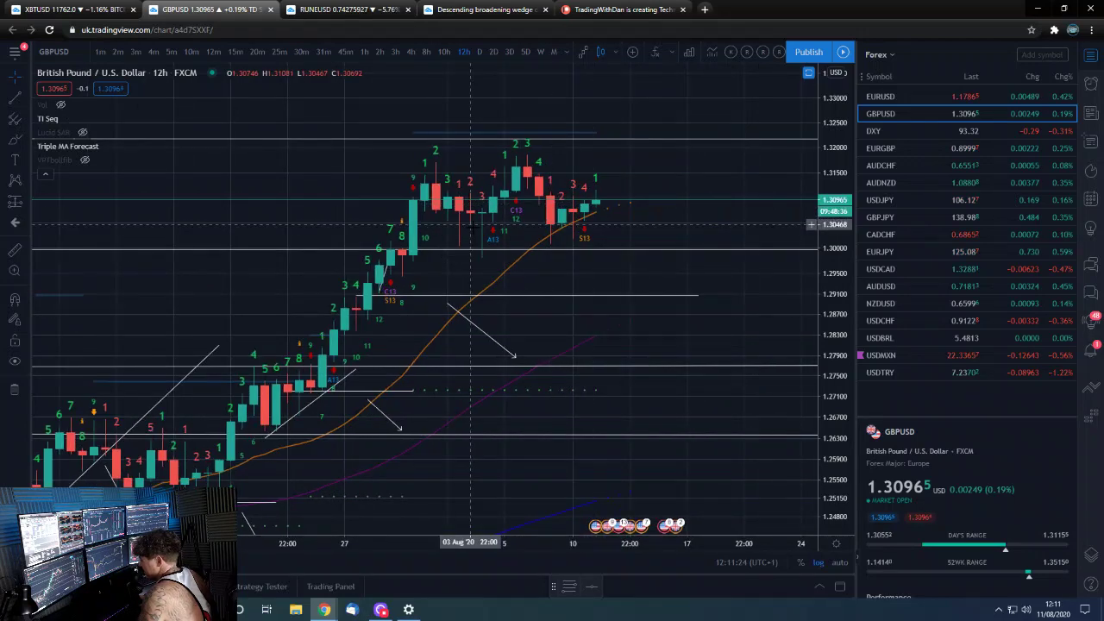
scroll(483, 182, down, 2)
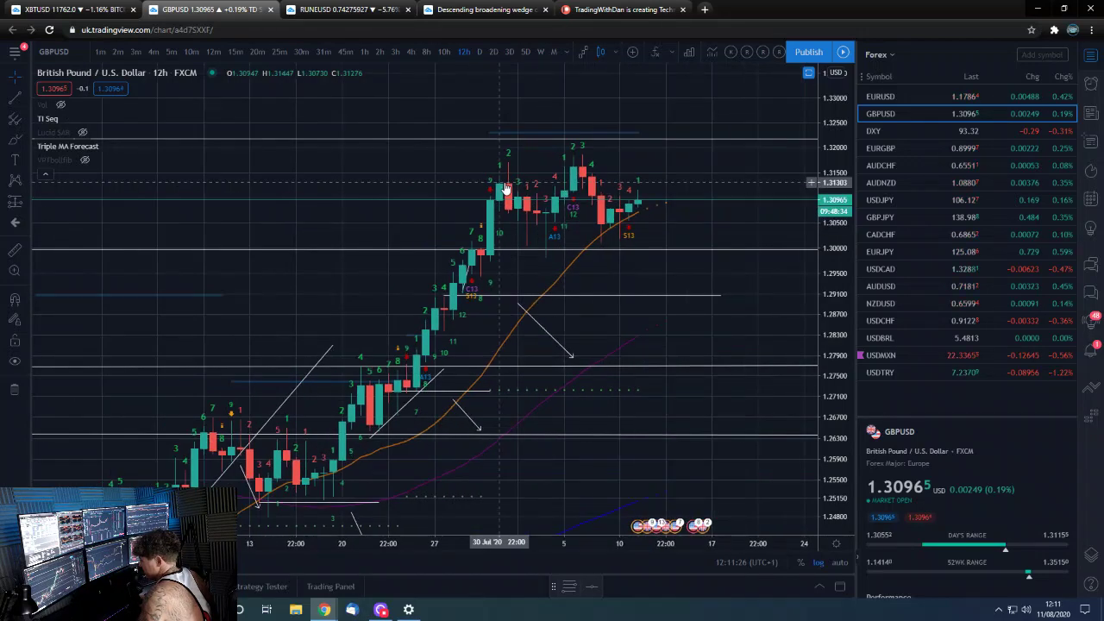
Step: Switch GBPUSD to the 4-hour timeframe and examine the latest price action over a wider date range
click(411, 53)
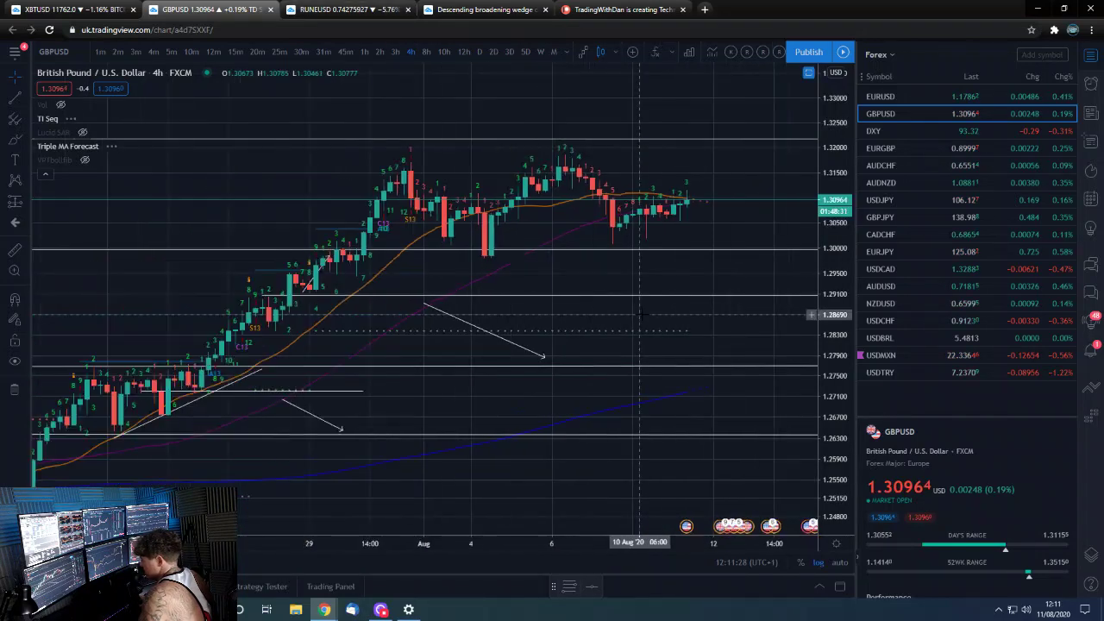
scroll(640, 314, down, 4)
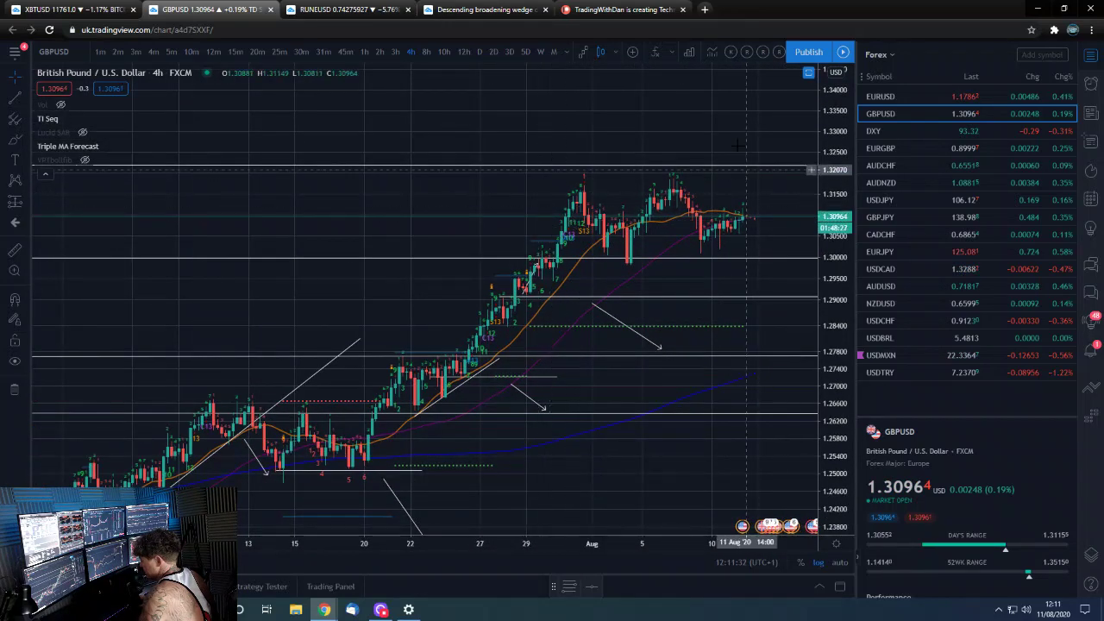
drag(759, 235, 571, 188)
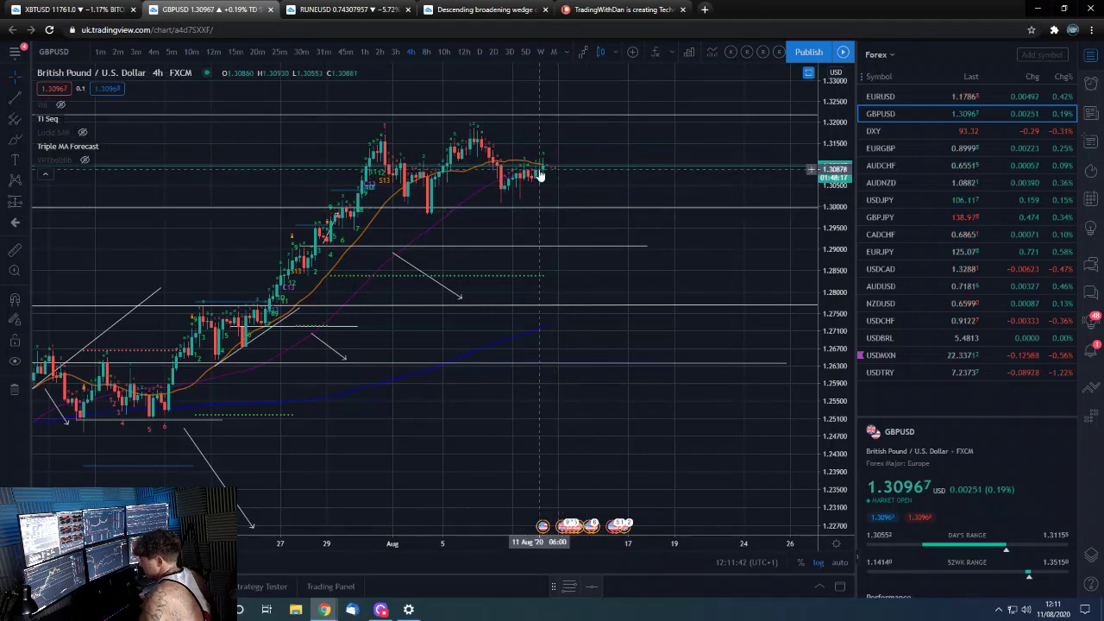
Step: Bring up the DXY chart on the daily timeframe, fitted to show the recent decline and nearby horizontal levels
click(888, 130)
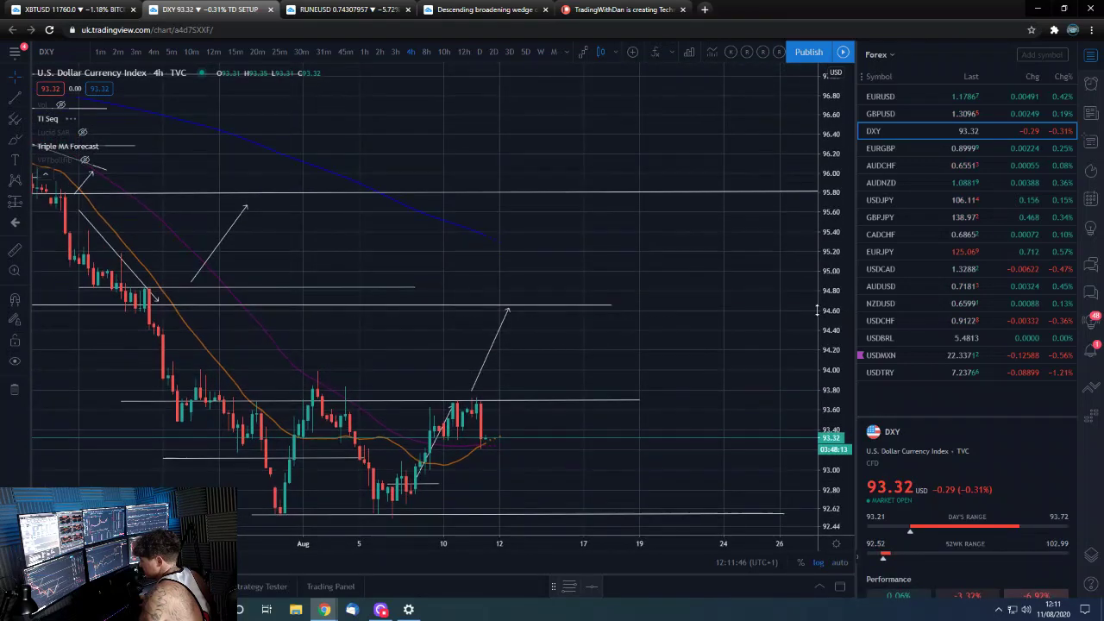
click(480, 52)
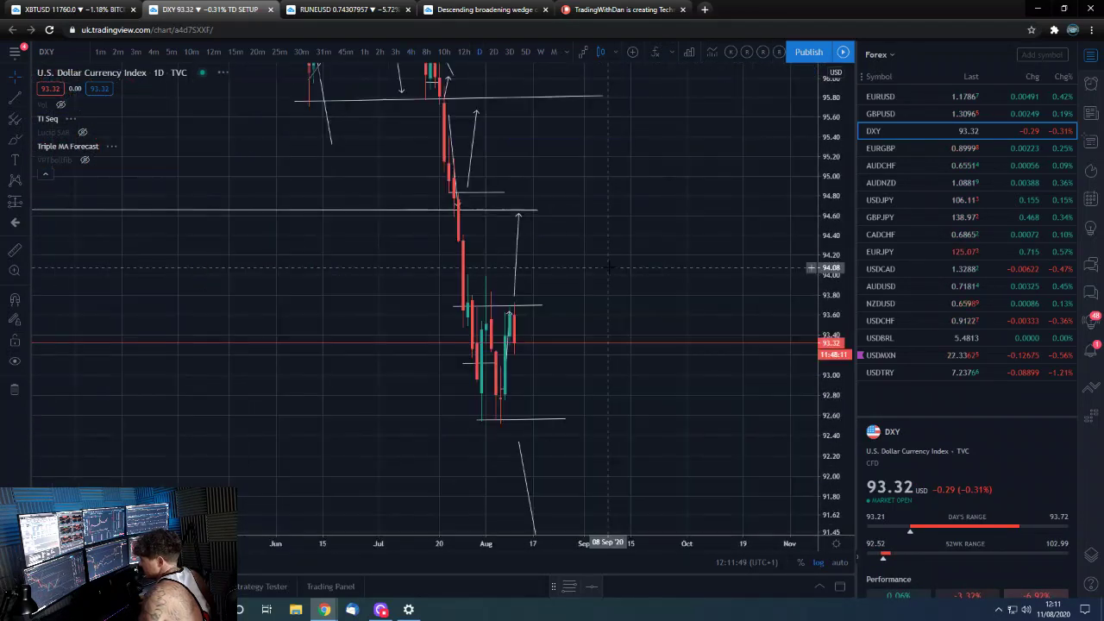
drag(823, 167, 828, 276)
drag(372, 264, 737, 267)
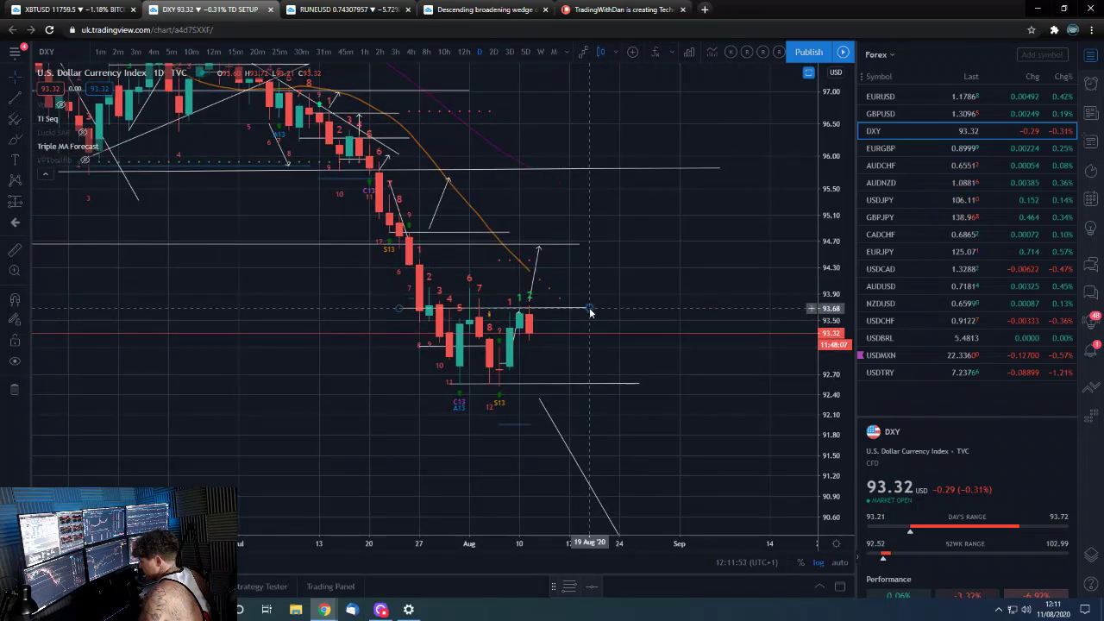
Step: Extend the DXY horizontal resistance line at about 93.68 forward to about 28 Aug '20
click(660, 308)
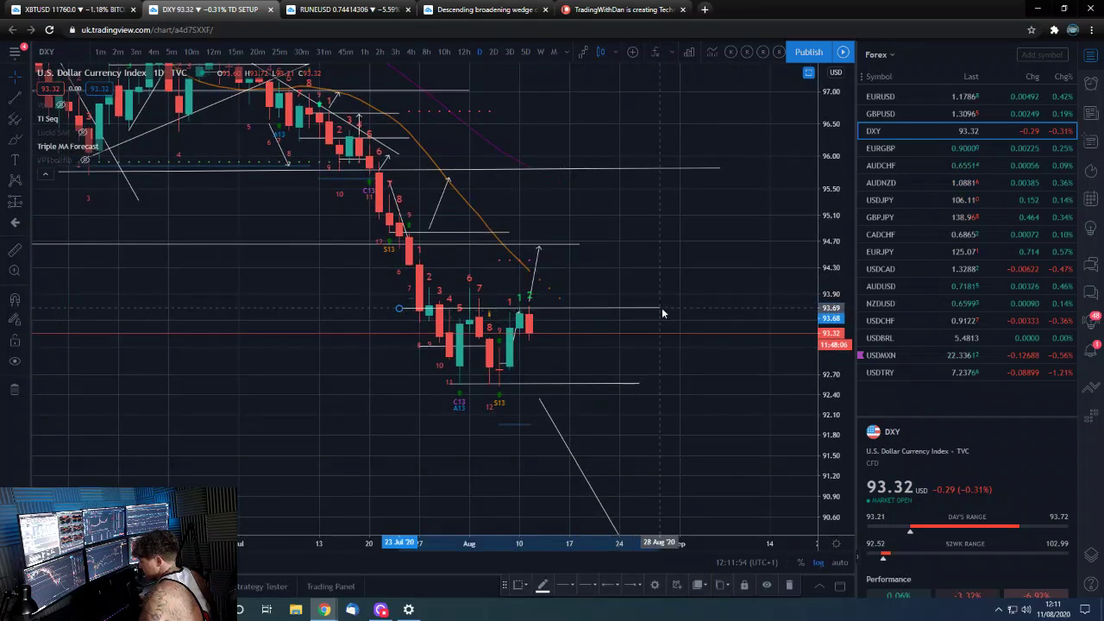
scroll(675, 349, up, 3)
click(692, 357)
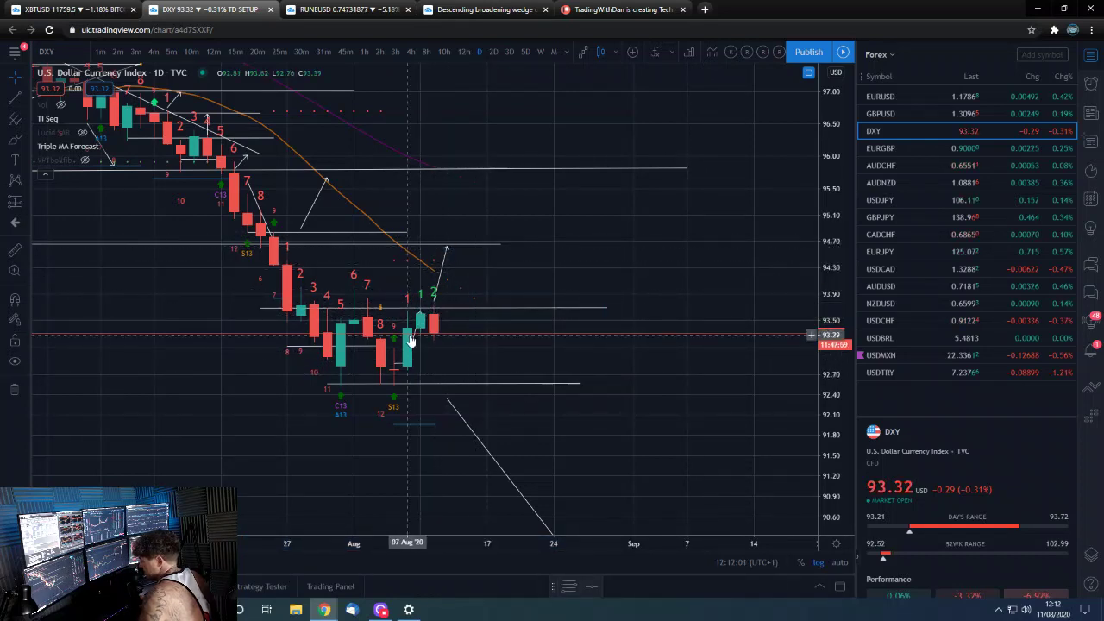
Step: Examine the latest DXY daily candles and TD counts between the early August lows and the 93.68 line
click(445, 254)
scroll(458, 359, up, 3)
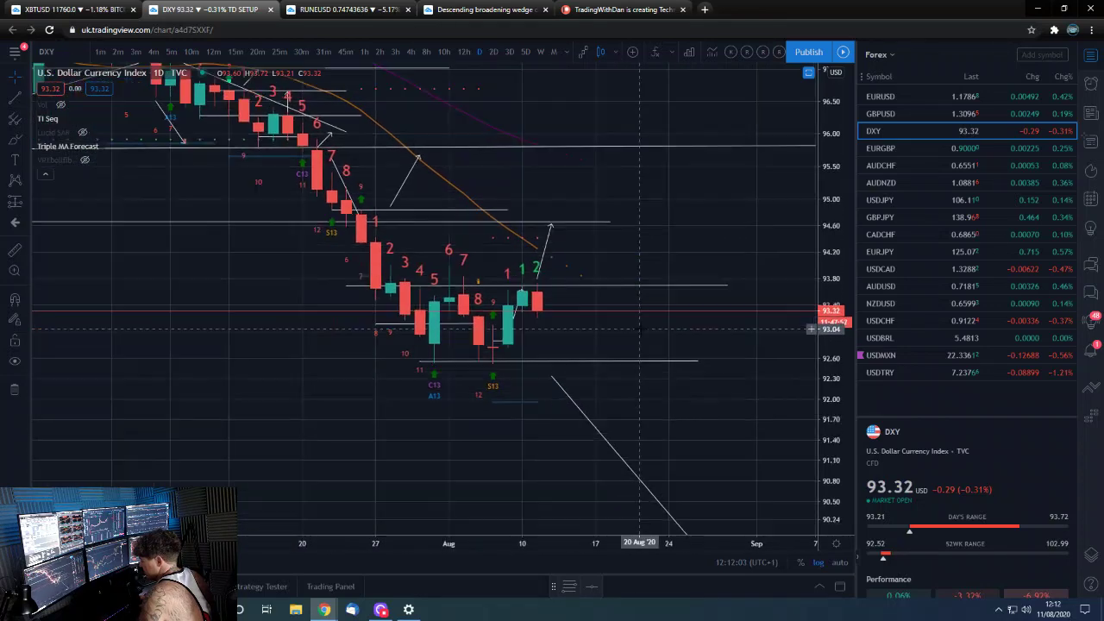
scroll(621, 326, down, 2)
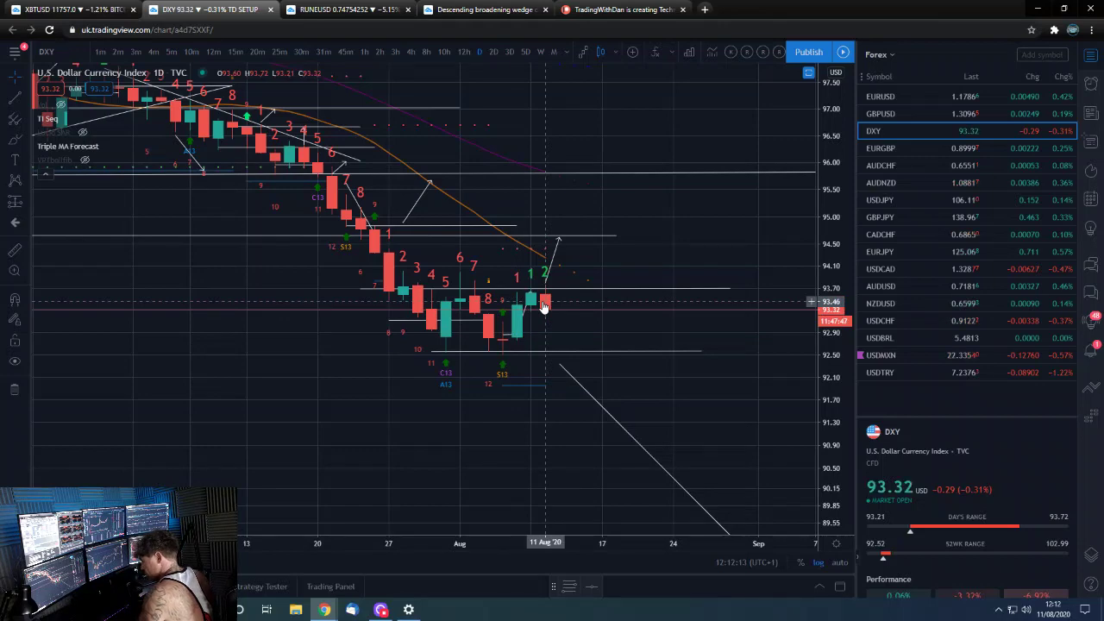
scroll(545, 307, up, 3)
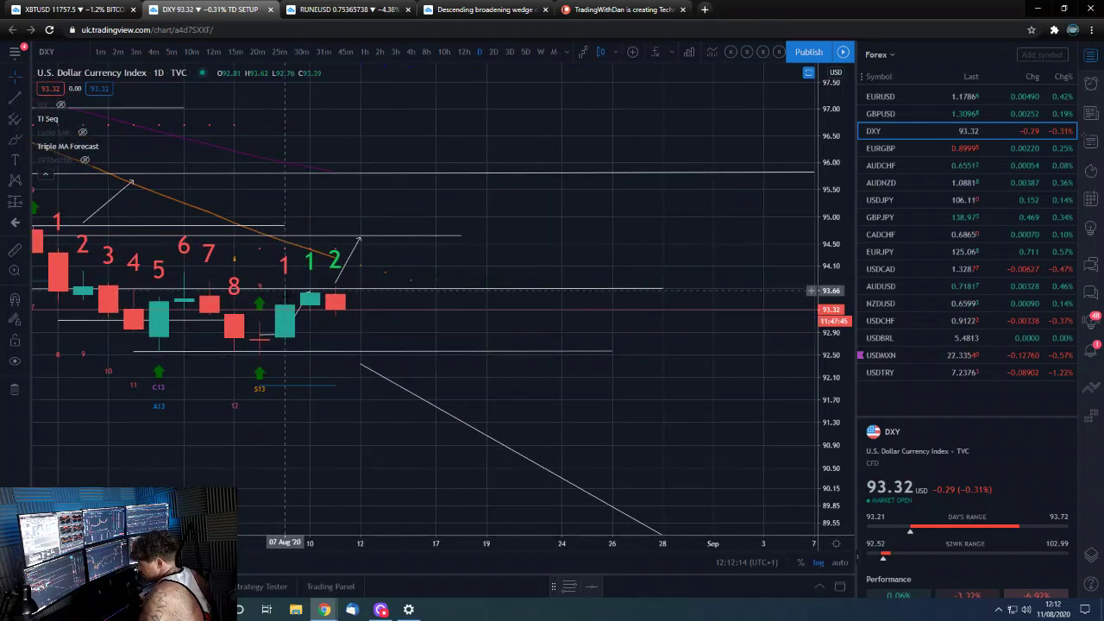
click(283, 335)
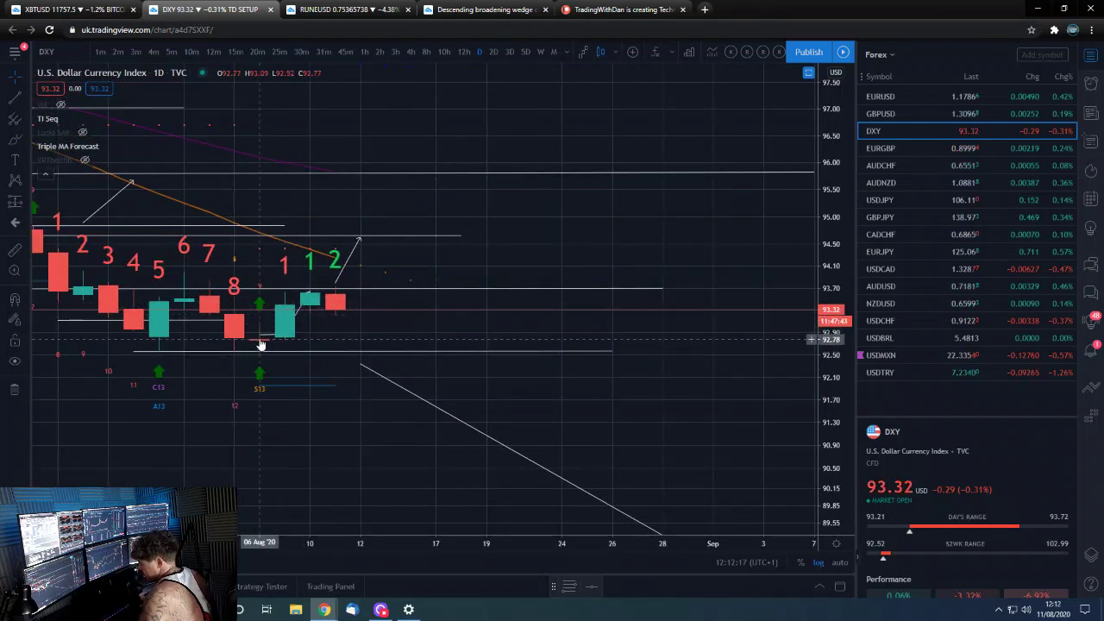
drag(386, 338, 457, 331)
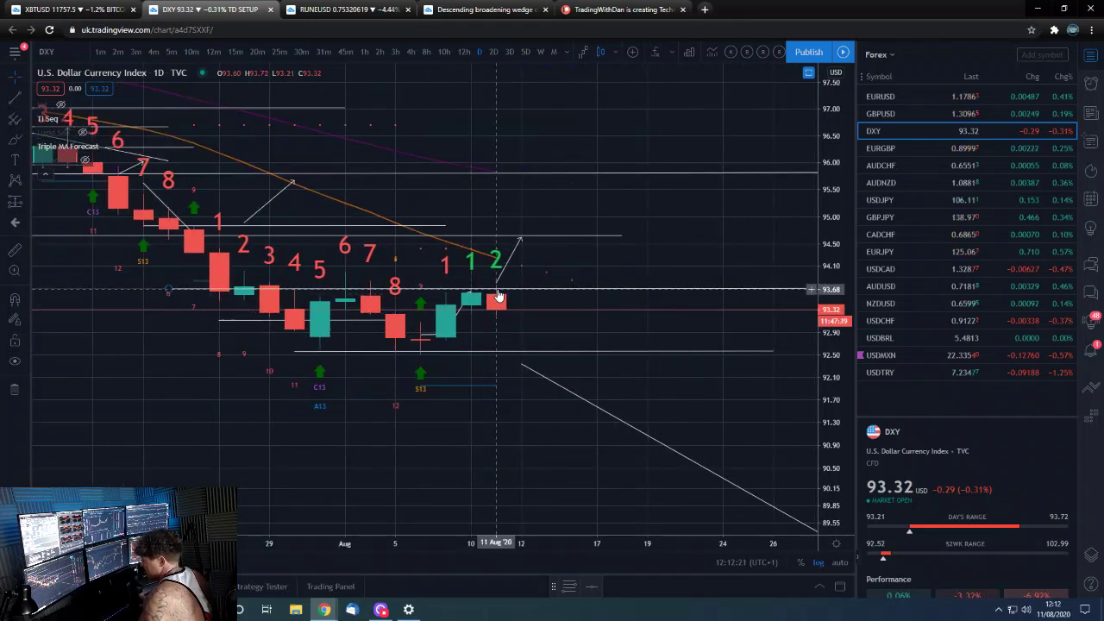
Step: Check DXY on the 12-hour and 4-hour timeframes, examining recent candles against the moving averages
click(464, 52)
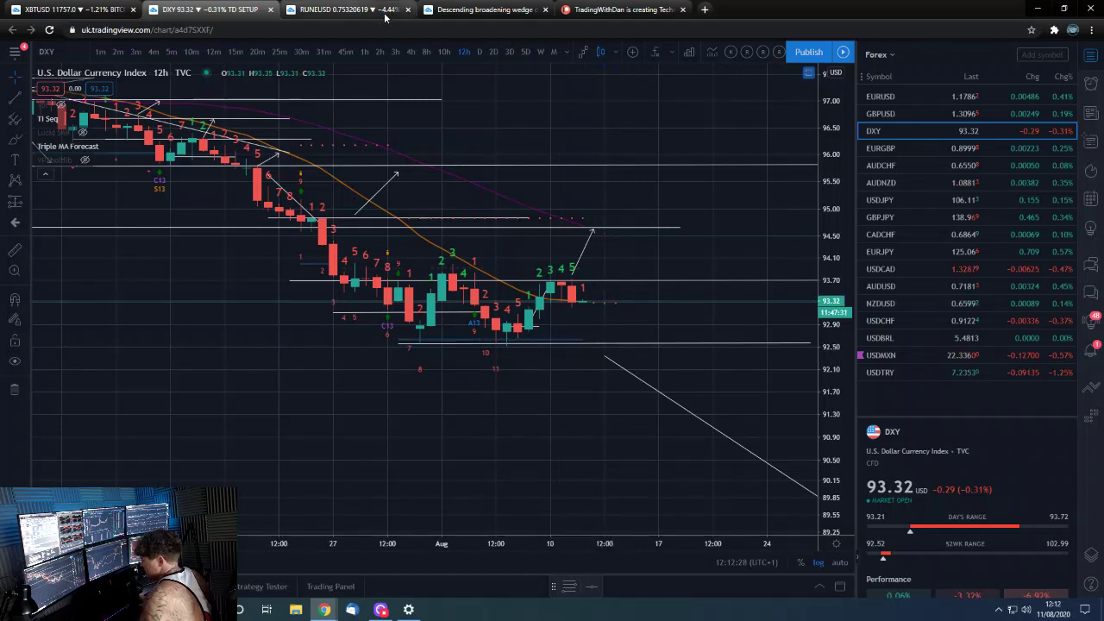
click(411, 52)
scroll(479, 397, down, 1)
scroll(479, 397, down, 3)
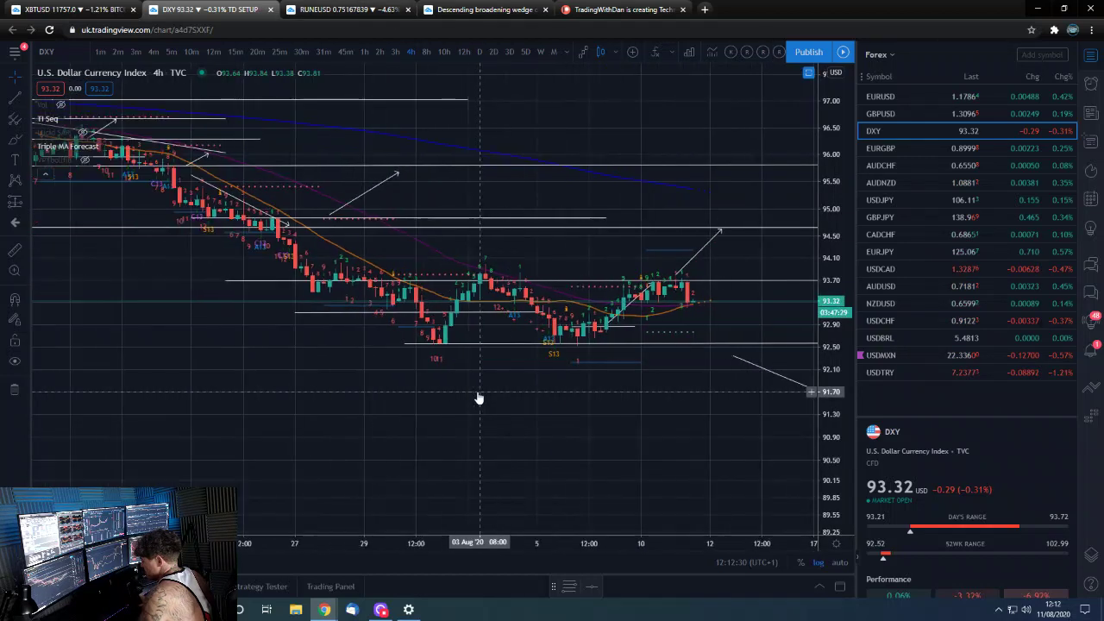
scroll(516, 426, up, 2)
scroll(516, 426, up, 2)
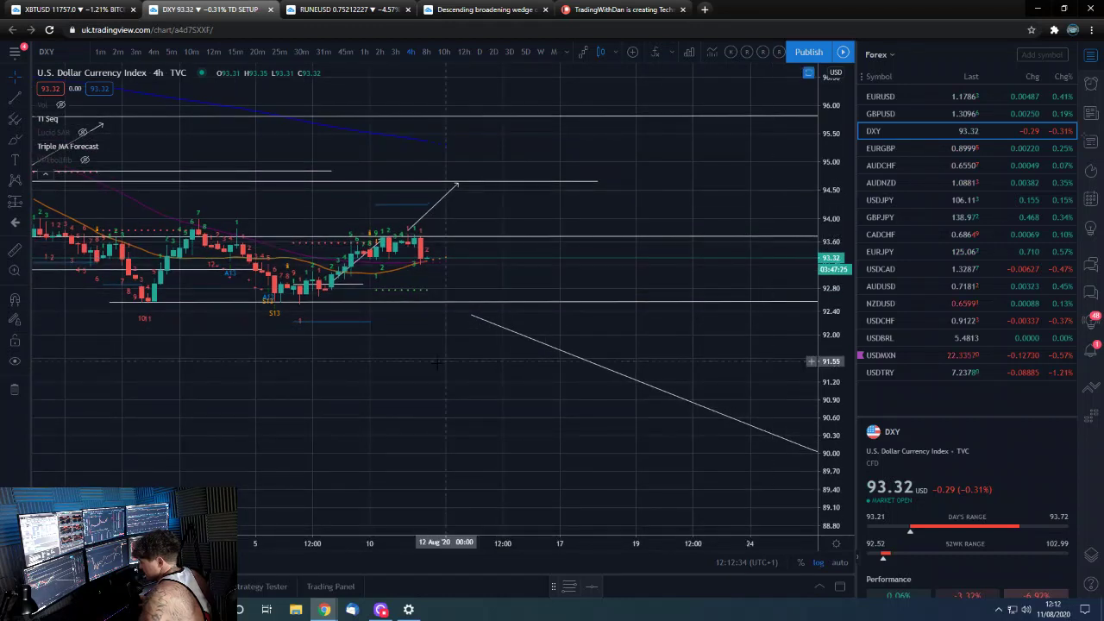
scroll(517, 391, up, 2)
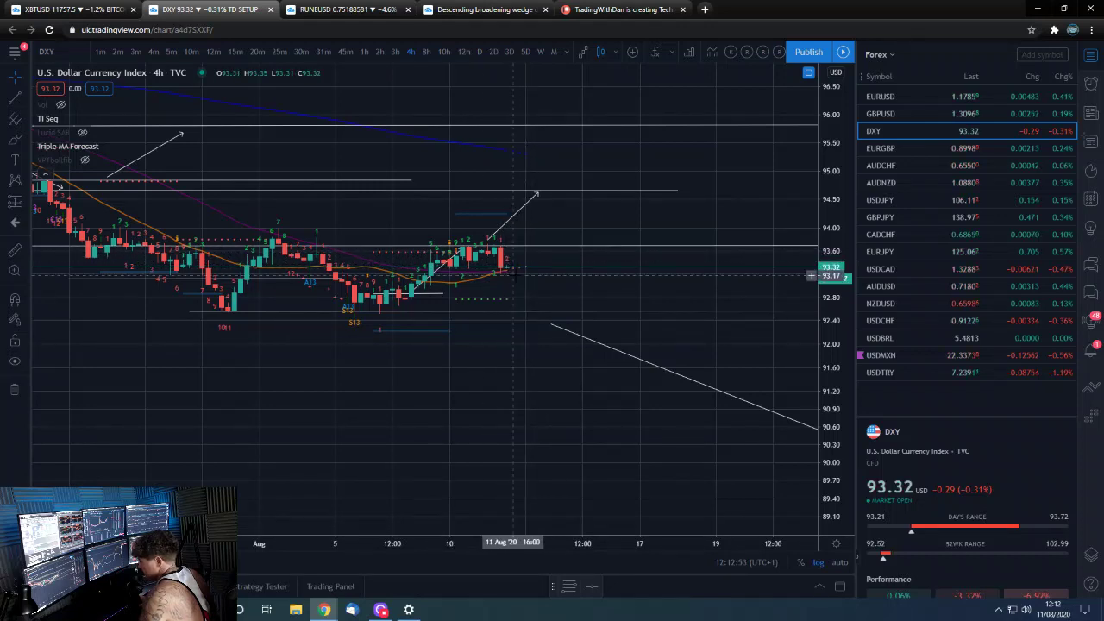
Step: Inspect the DXY 4-hour chart over a wider date range, comparing the early August lows with the nearby horizontal levels
scroll(517, 277, down, 2)
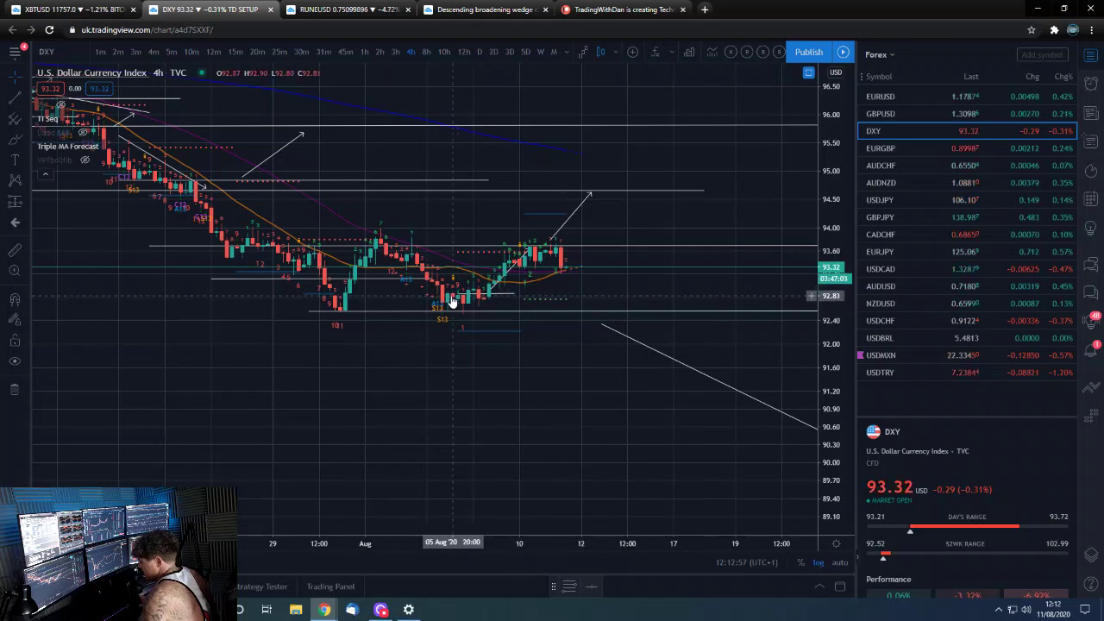
scroll(583, 317, up, 1)
scroll(585, 315, down, 1)
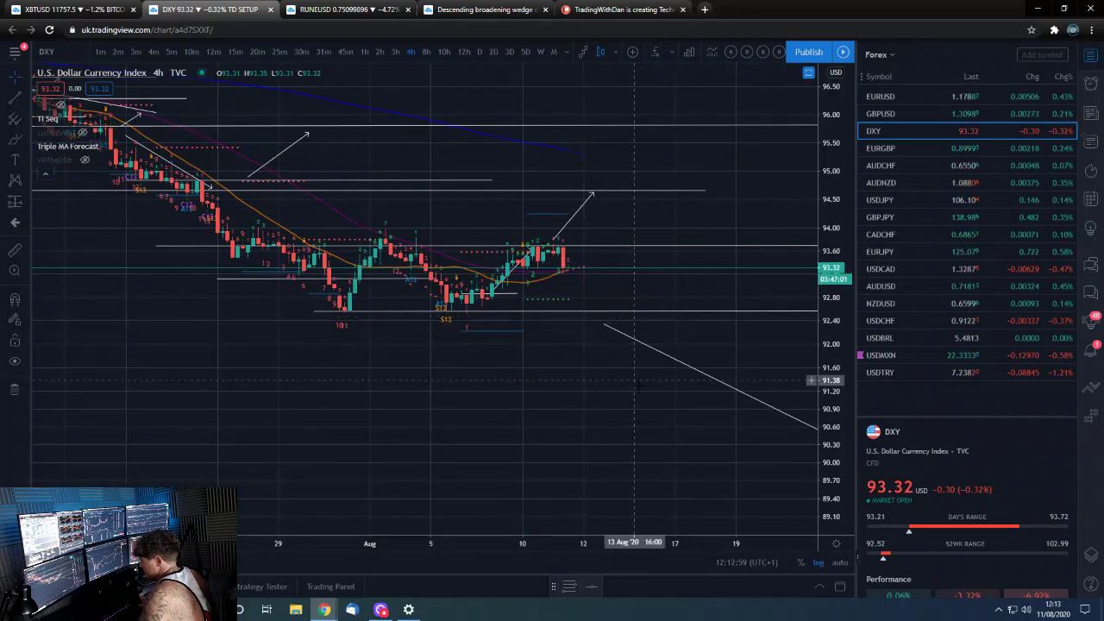
scroll(639, 382, down, 3)
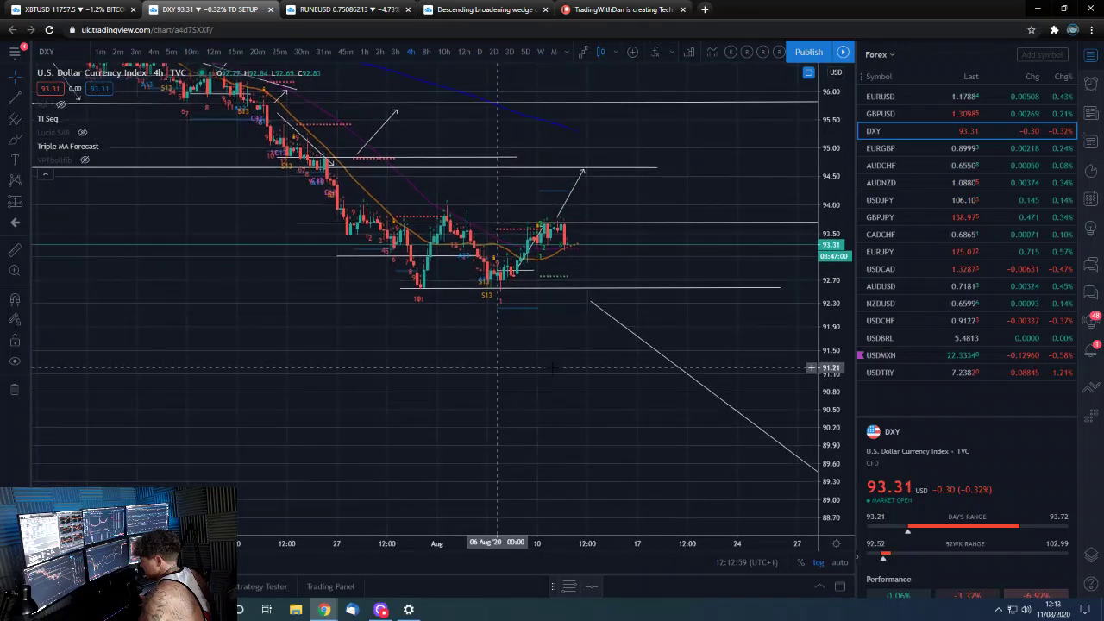
scroll(672, 380, down, 3)
drag(468, 402, 417, 391)
Step: Bring up the EURGBP chart and remove the arrowhead from the end of the short support line near 0.898
click(909, 151)
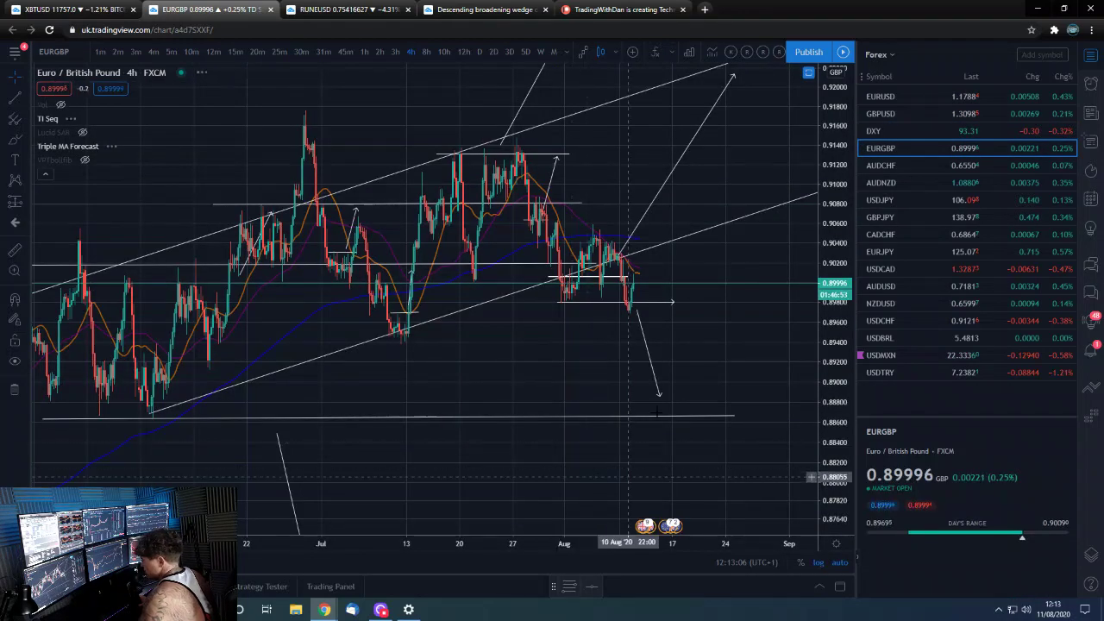
scroll(578, 436, up, 3)
scroll(590, 432, down, 3)
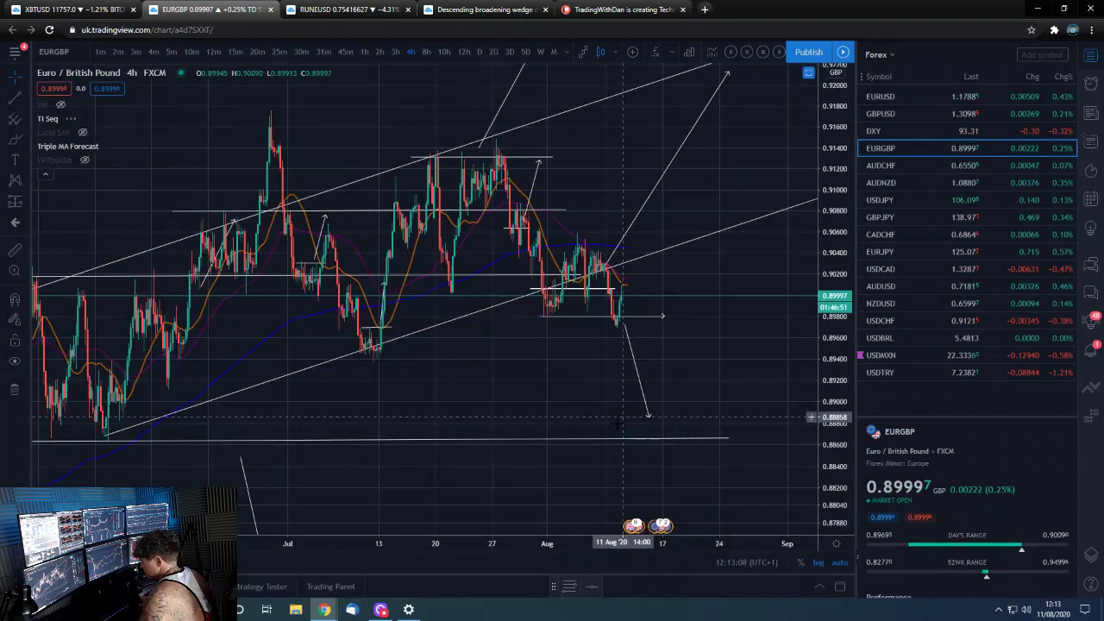
click(595, 317)
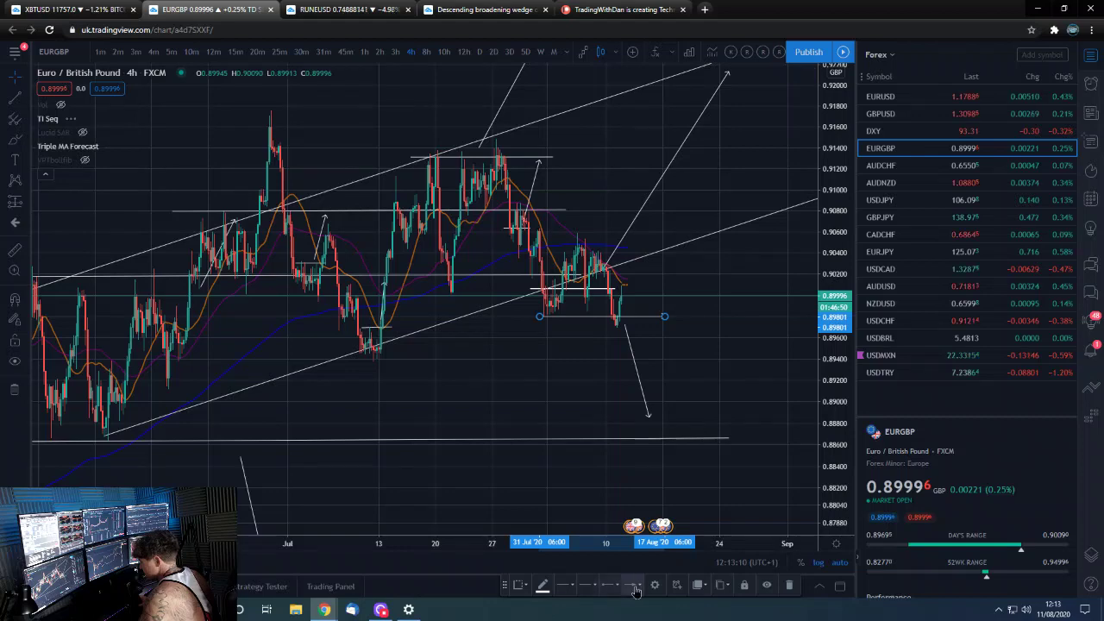
click(686, 386)
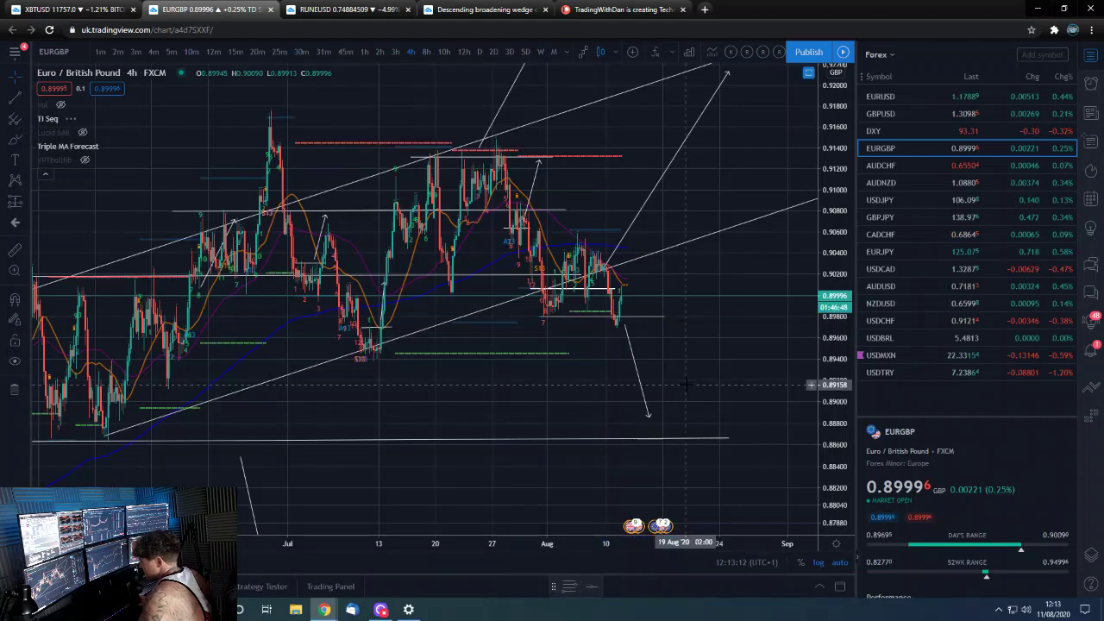
Step: Examine recent EURGBP 4-hour price action and TD counts around the short support line and the rising channel
scroll(707, 388, up, 5)
drag(842, 308, 842, 295)
drag(749, 351, 754, 341)
scroll(754, 342, down, 3)
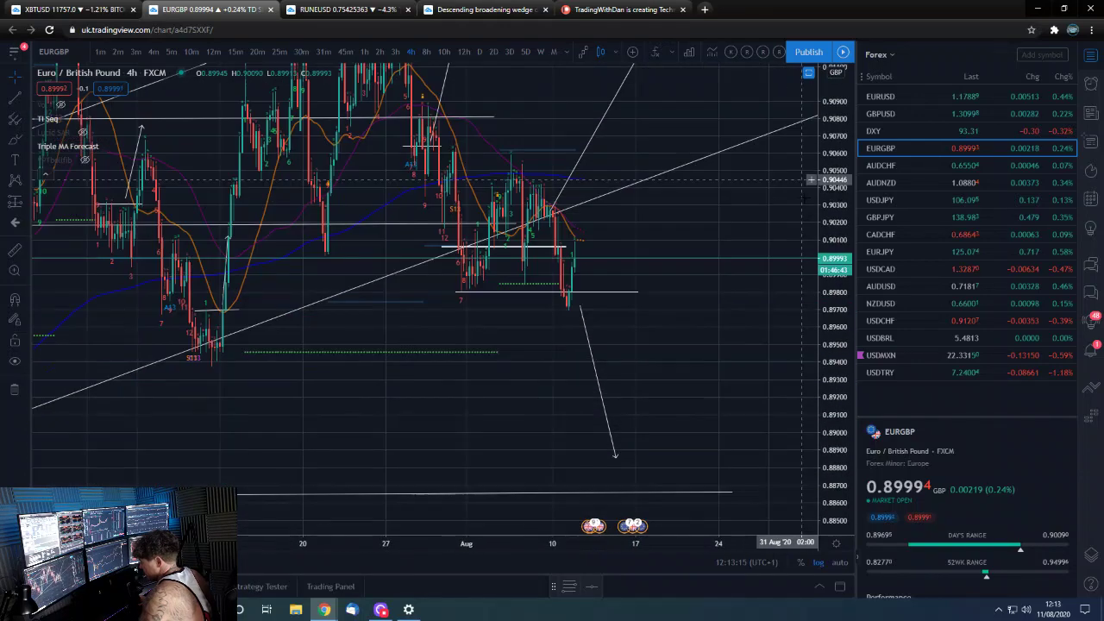
scroll(766, 294, down, 2)
scroll(765, 294, down, 2)
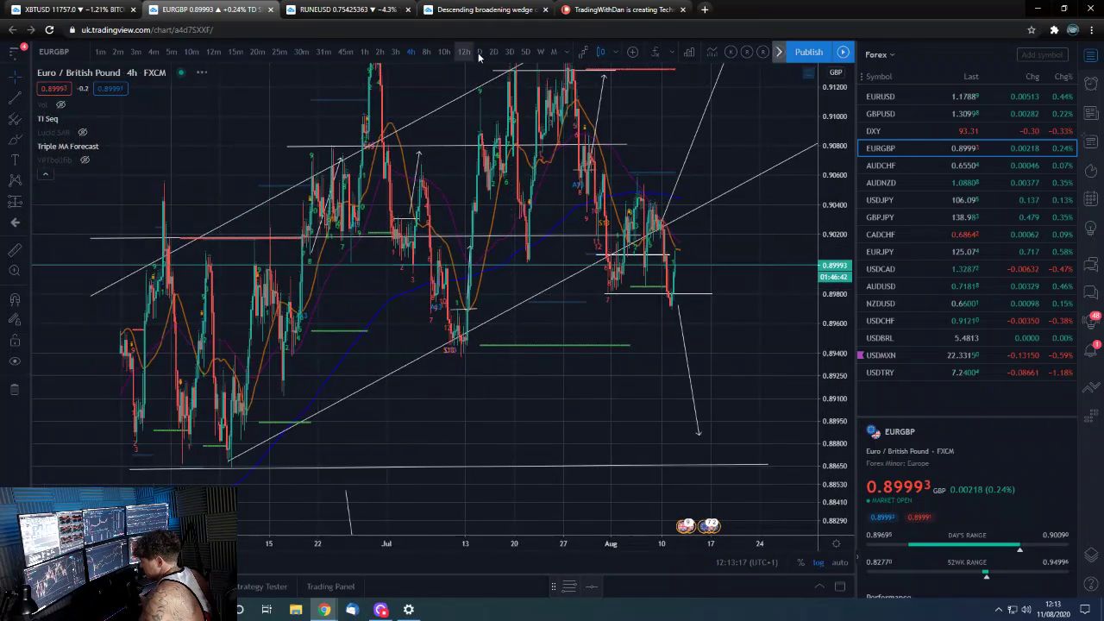
Step: Switch EURGBP to the daily timeframe and level the long horizontal line near 0.9020 by adjusting its starting point
key(d)
key(Return)
scroll(636, 320, up, 4)
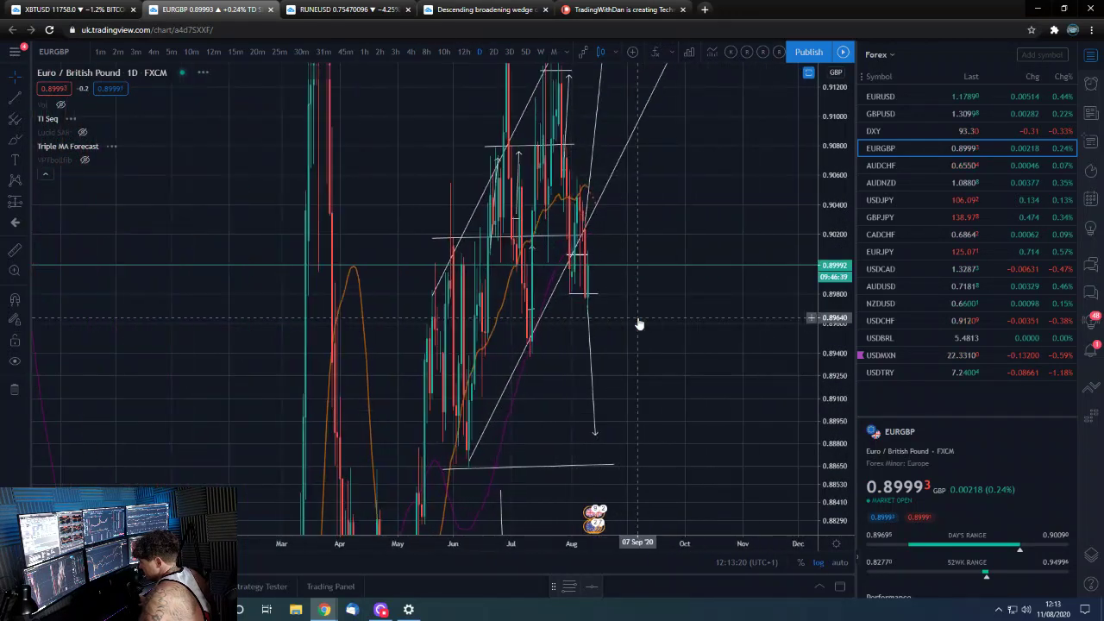
scroll(746, 299, up, 3)
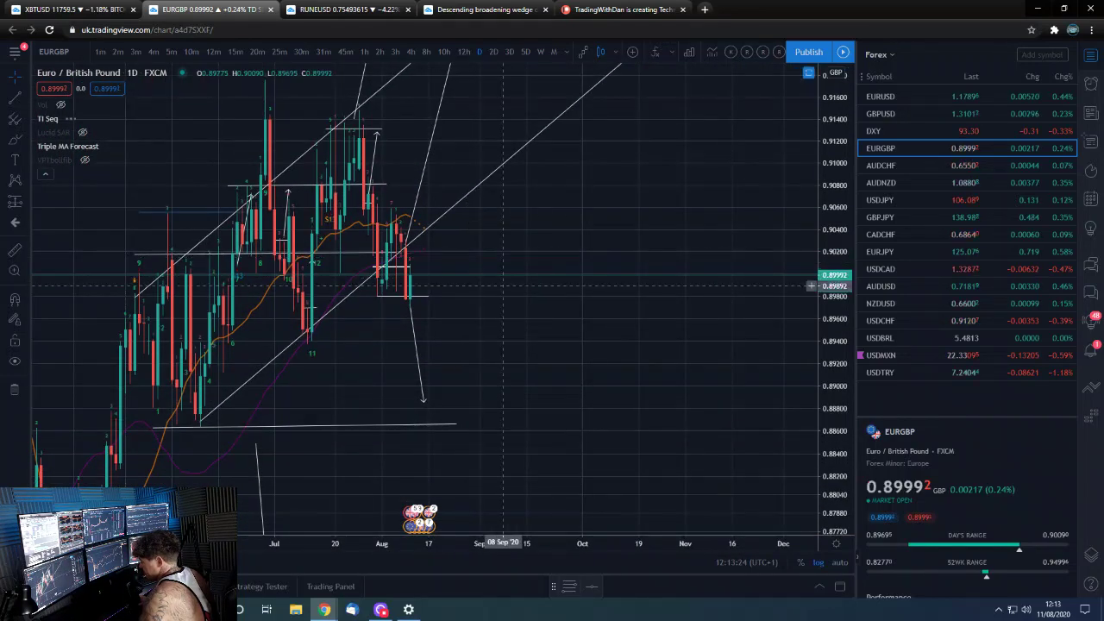
scroll(560, 293, up, 3)
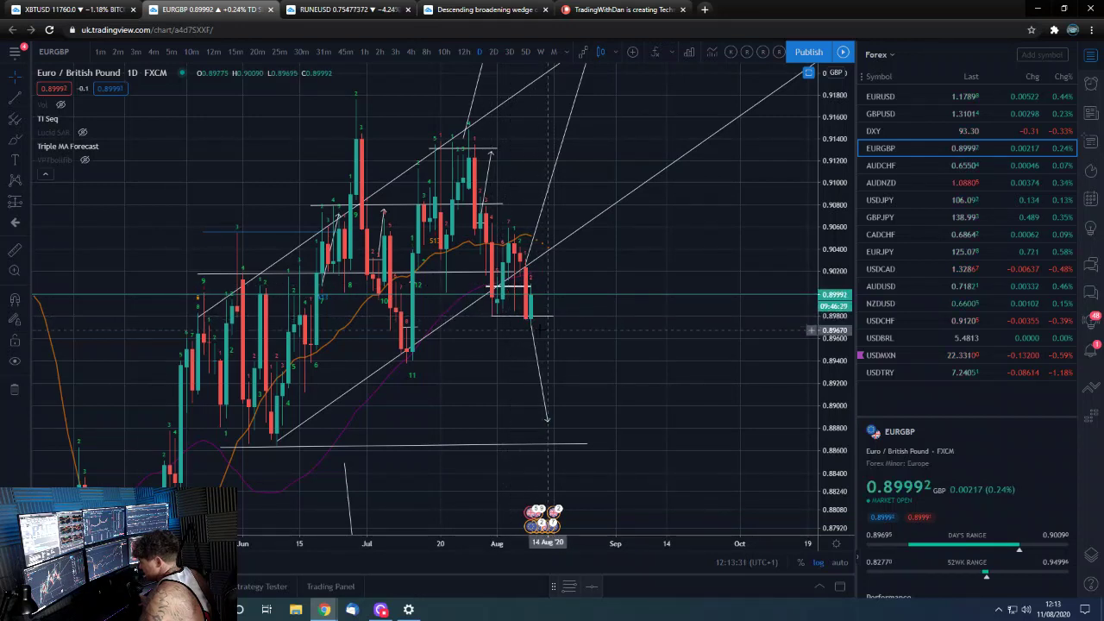
click(197, 274)
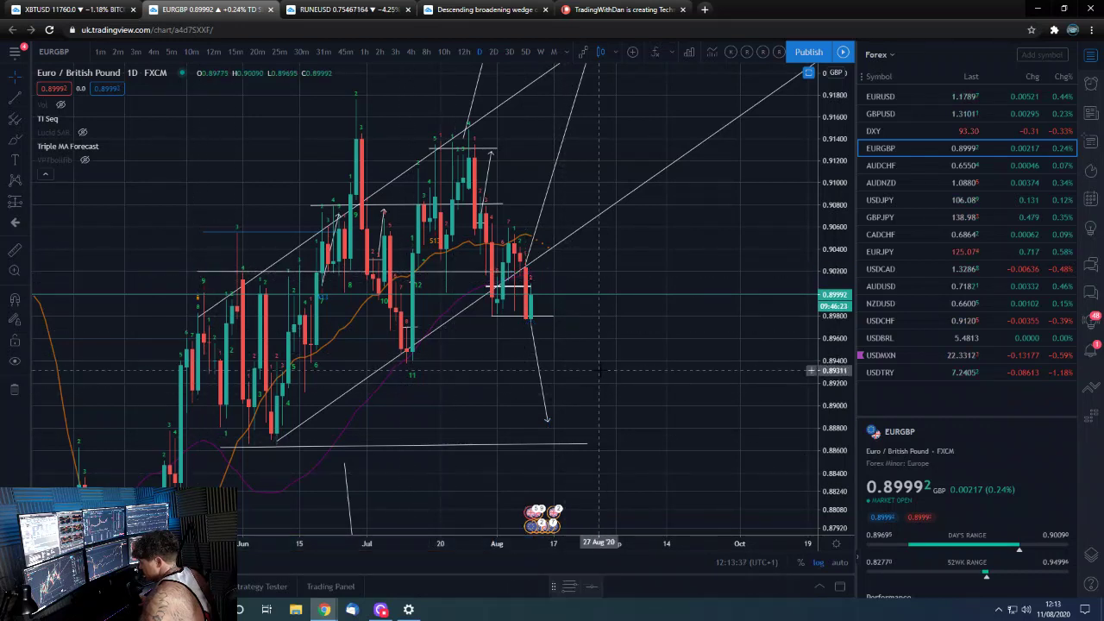
Step: Examine the EURGBP daily chart's rising channel, TD counts and outer horizontal levels over a wider price and date range
scroll(474, 321, up, 2)
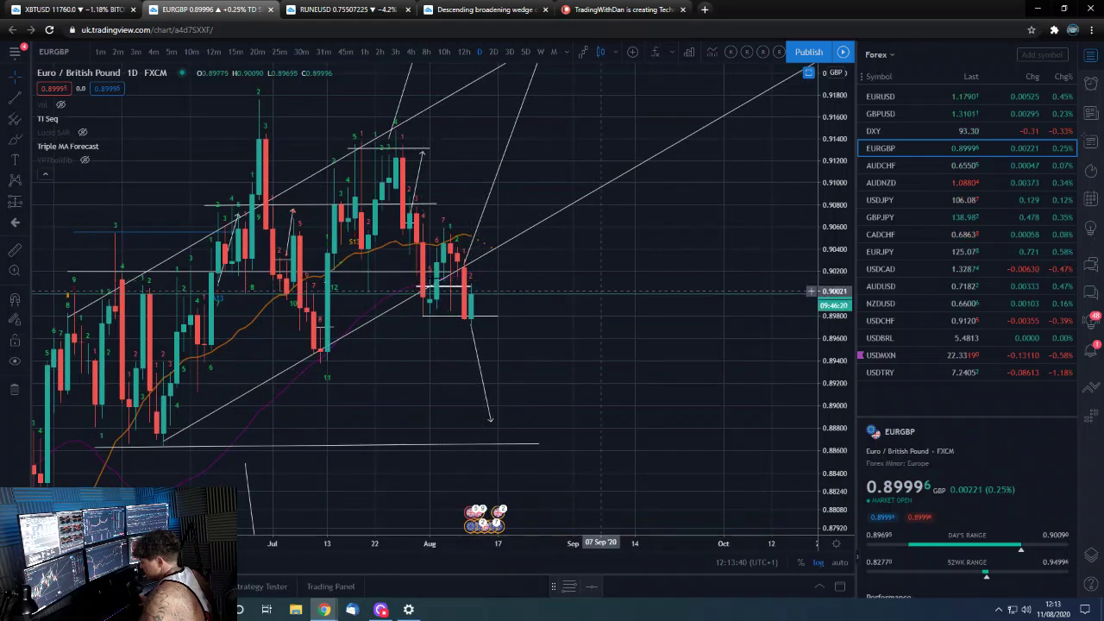
scroll(493, 233, up, 2)
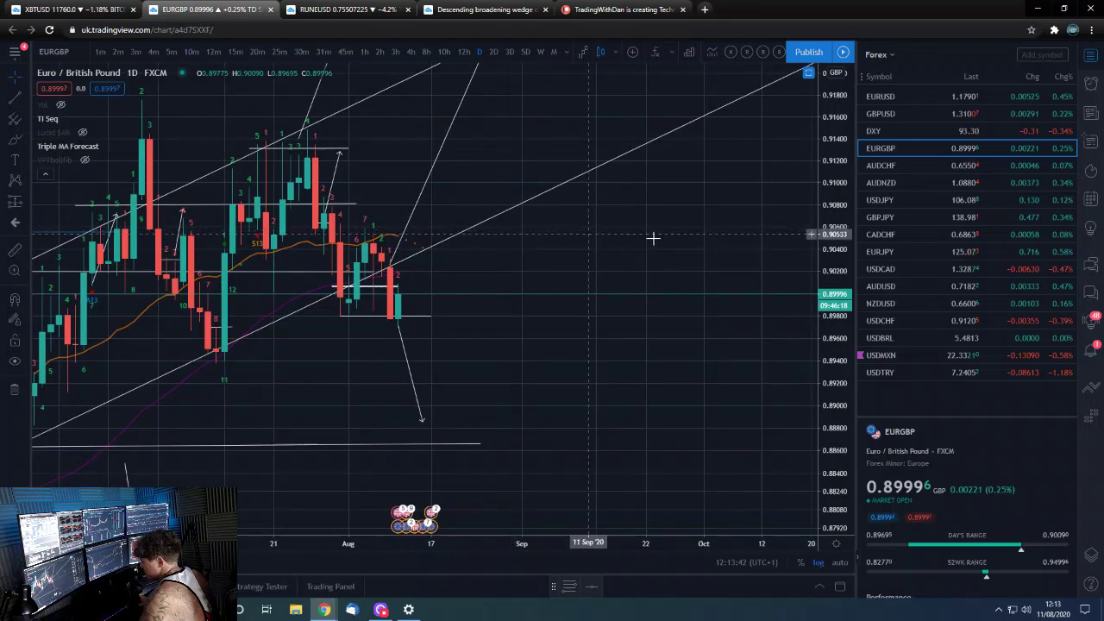
drag(653, 236, 741, 489)
drag(640, 363, 539, 121)
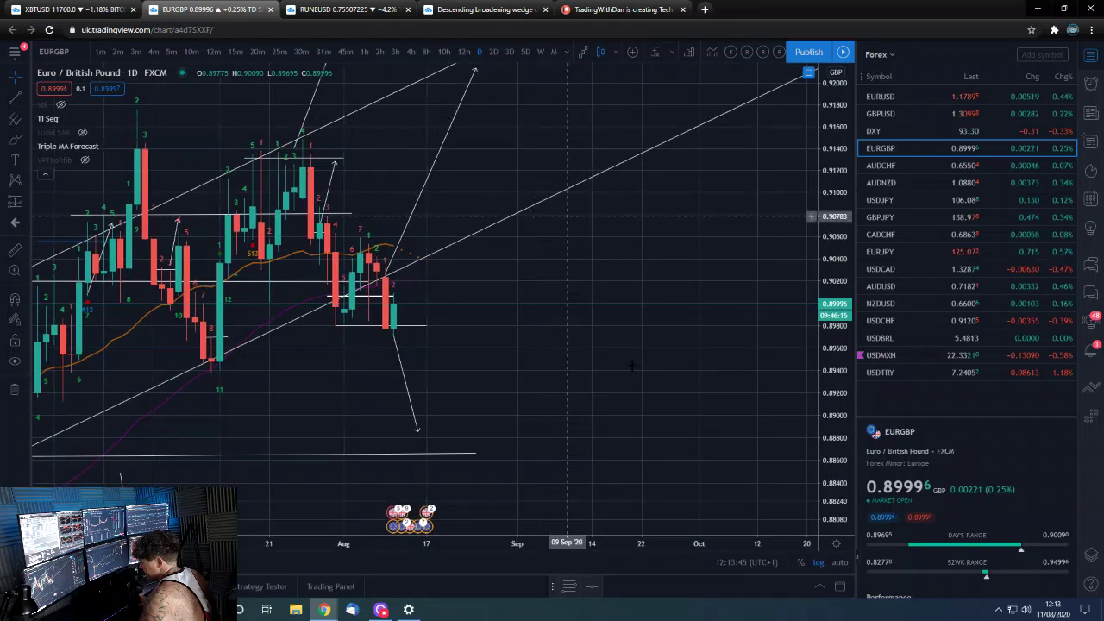
scroll(567, 217, down, 3)
drag(833, 216, 863, 378)
scroll(798, 380, down, 3)
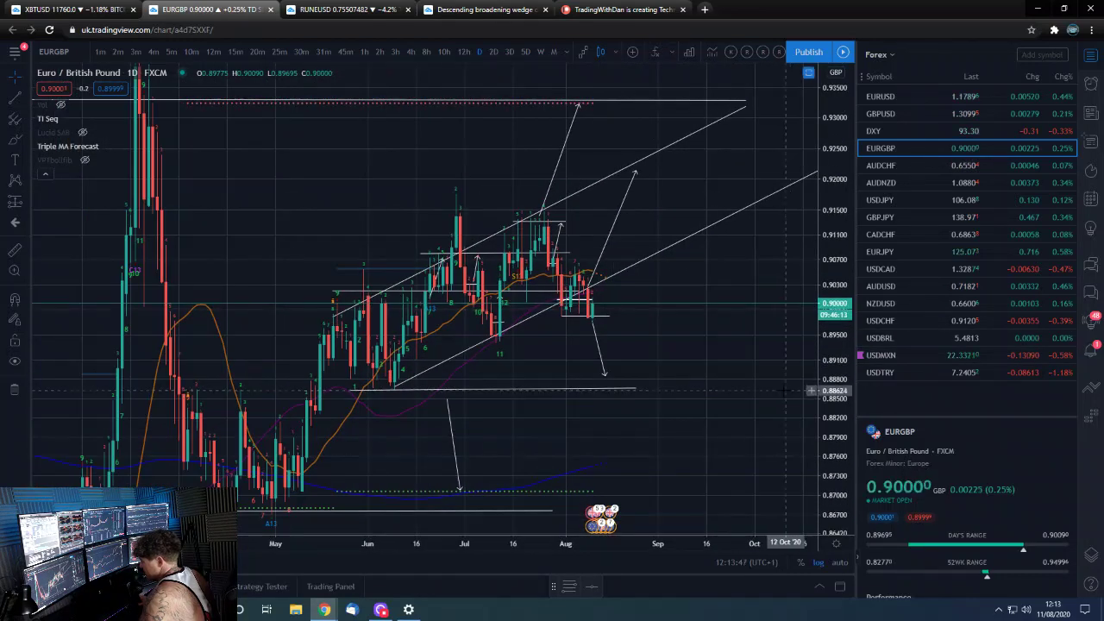
scroll(777, 392, up, 1)
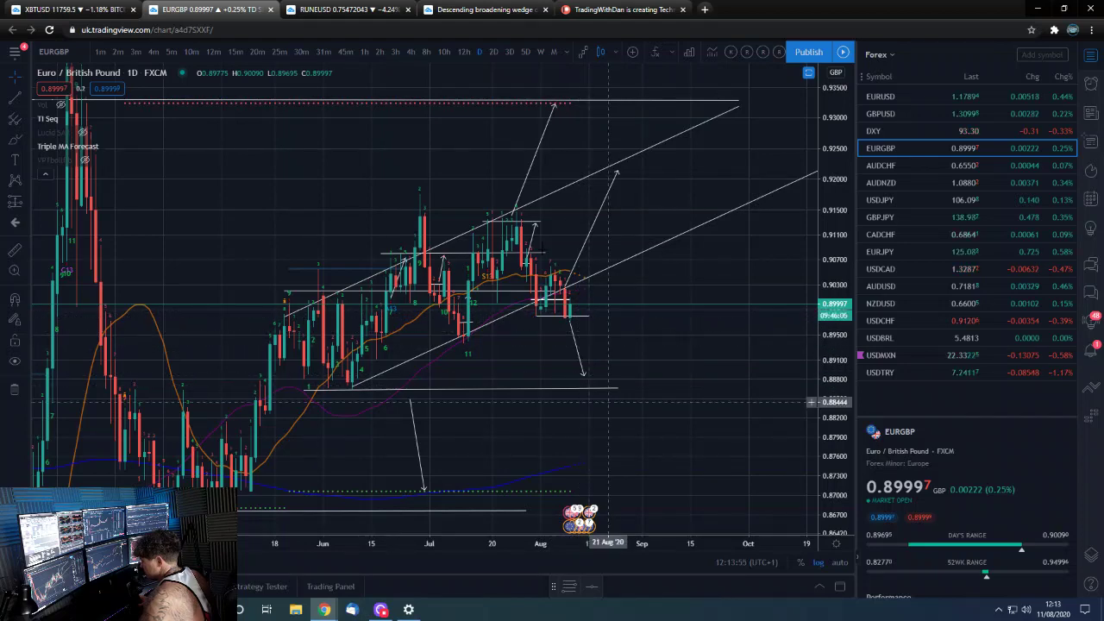
Step: Check EURGBP on the 12-hour and 4-hour timeframes, examining the TD counts around the latest low
click(463, 52)
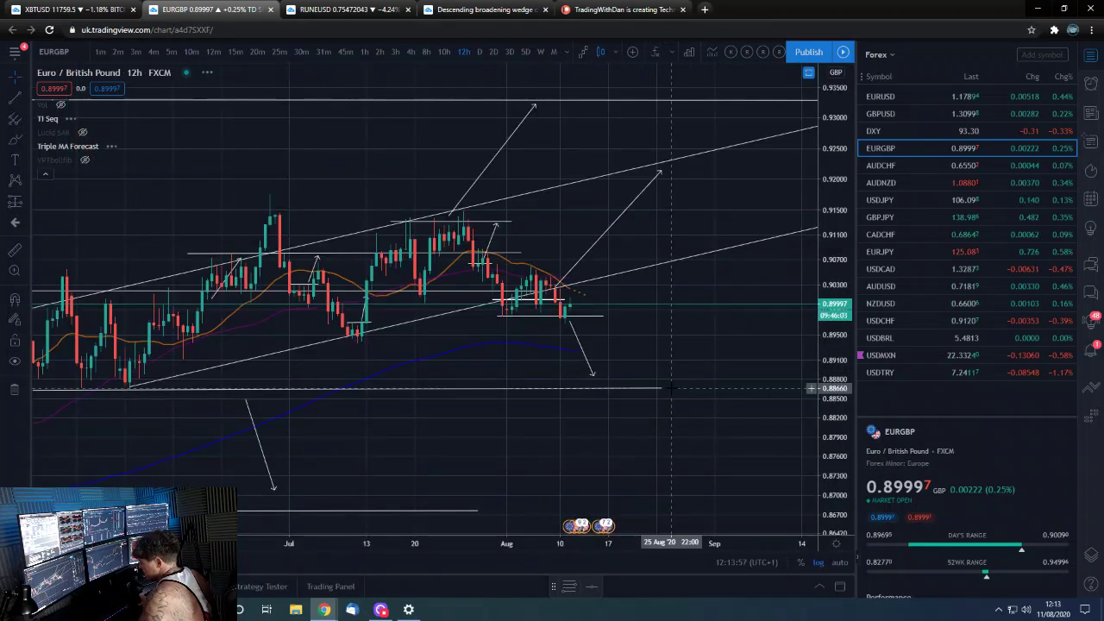
scroll(669, 388, up, 2)
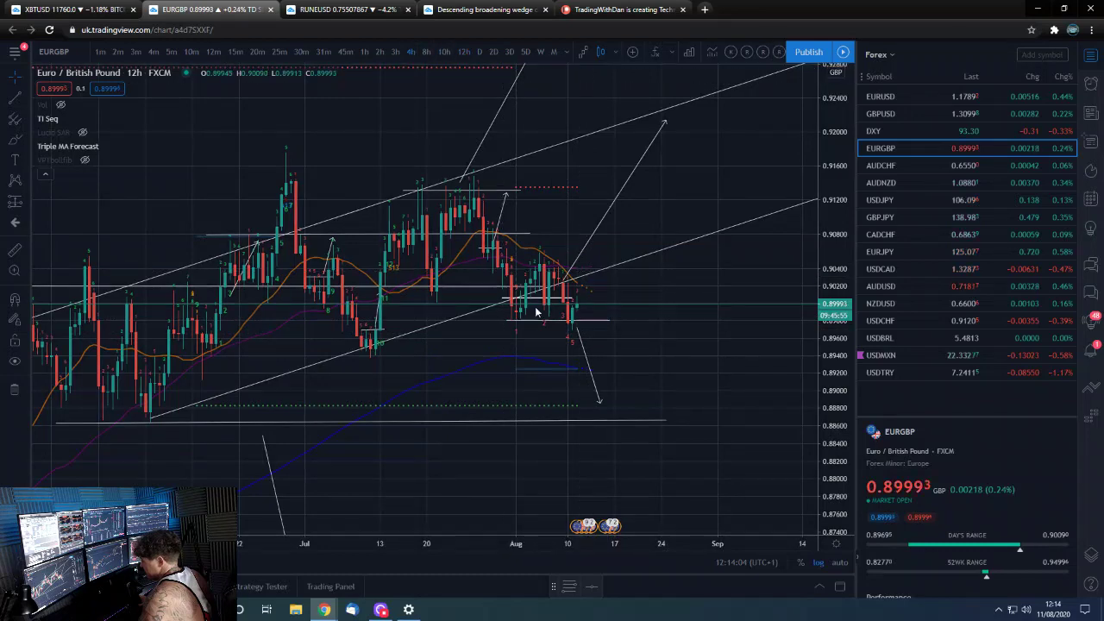
click(411, 52)
scroll(533, 307, down, 2)
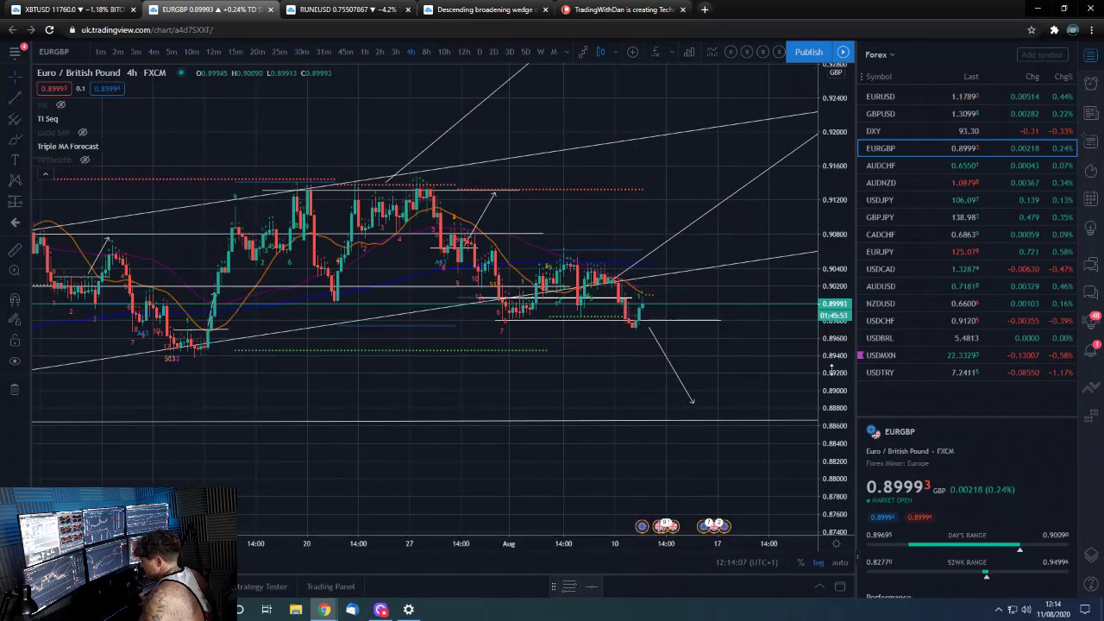
Step: Examine the EURGBP 4-hour chart around the latest low, the short support line and the long horizontal line below the downward arrow
drag(831, 368, 826, 330)
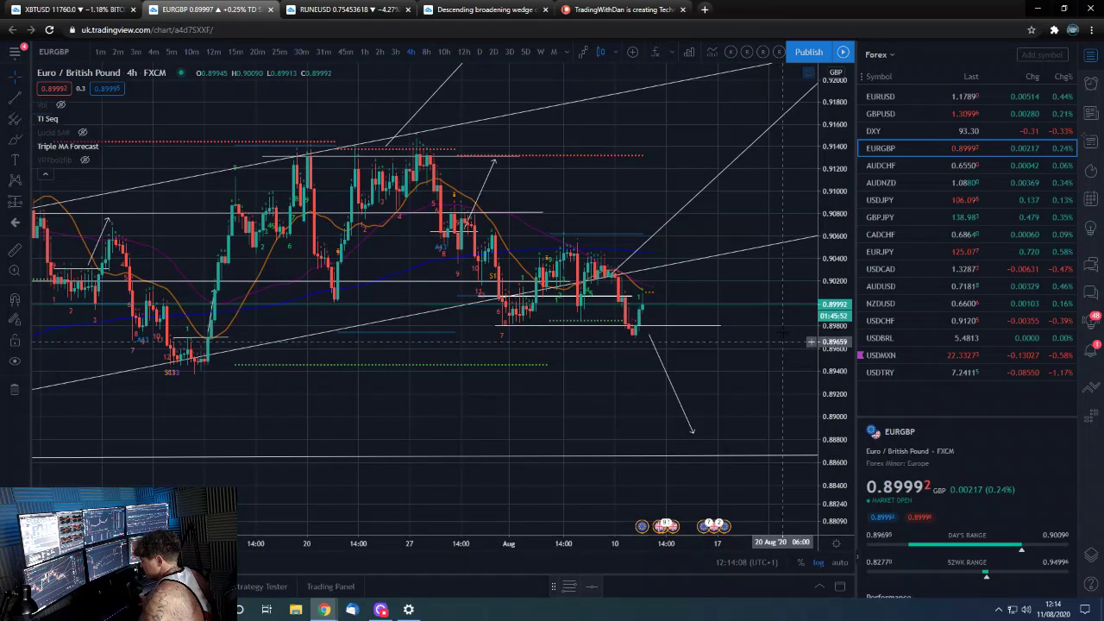
drag(829, 246, 825, 291)
scroll(601, 394, down, 5)
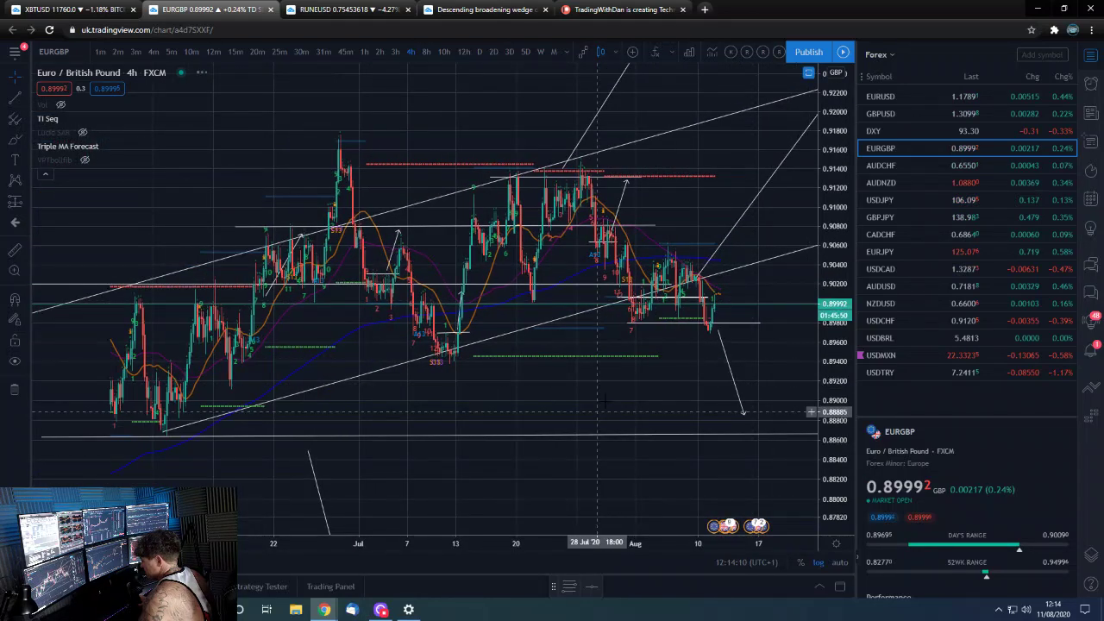
scroll(707, 430, up, 3)
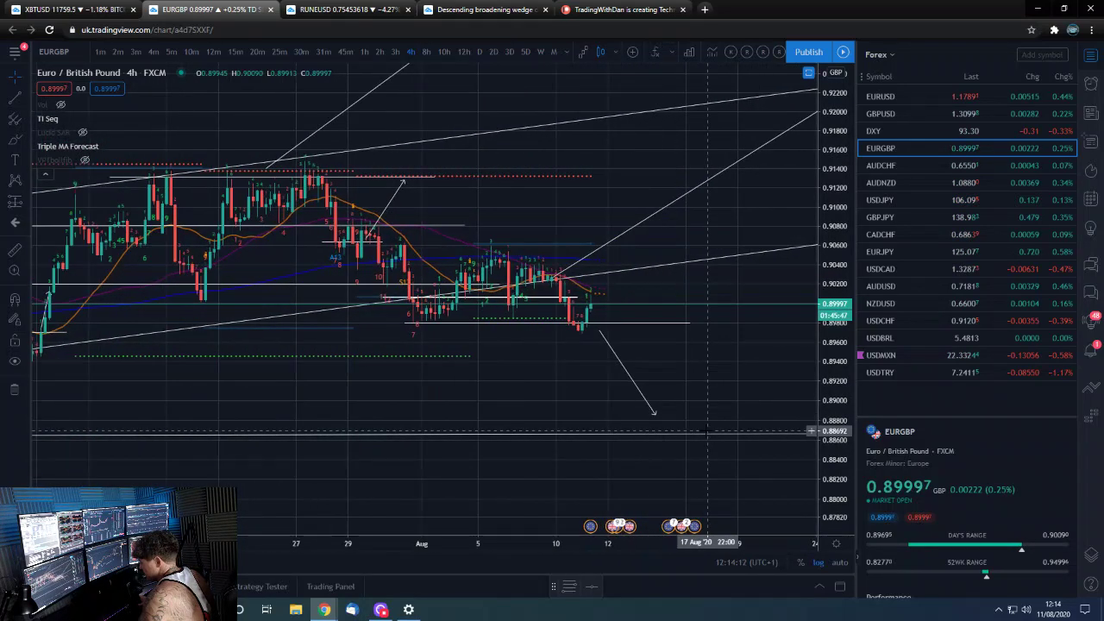
drag(830, 414, 828, 281)
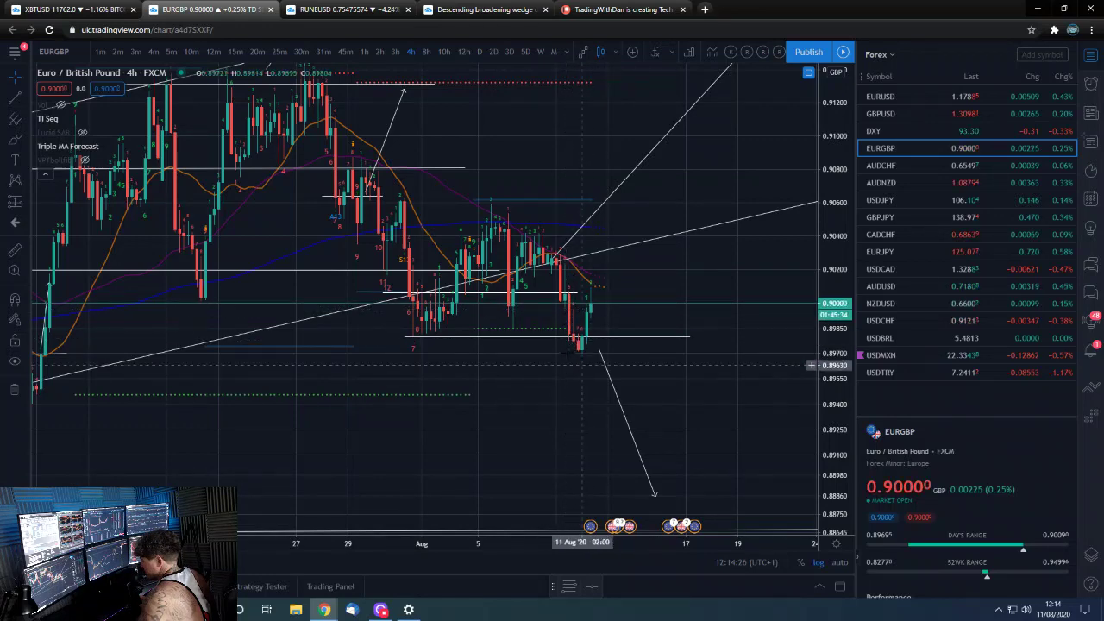
scroll(539, 367, up, 1)
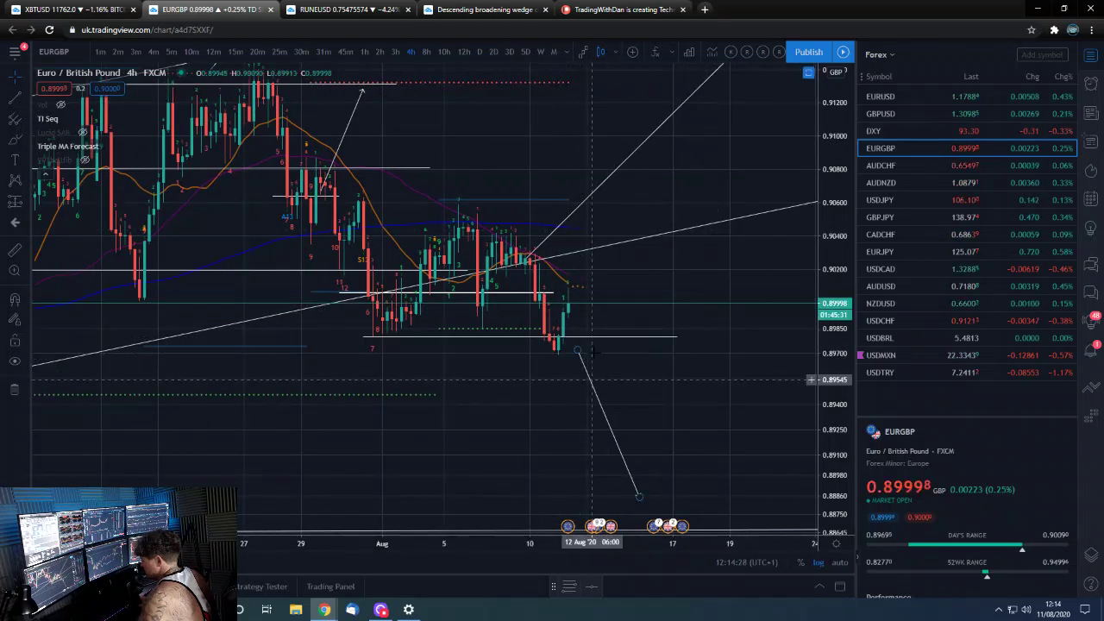
Step: Open AUDCHF from the watchlist and check its range between the horizontal levels on the 4-hour, 12-hour and 10-hour timeframes
click(911, 165)
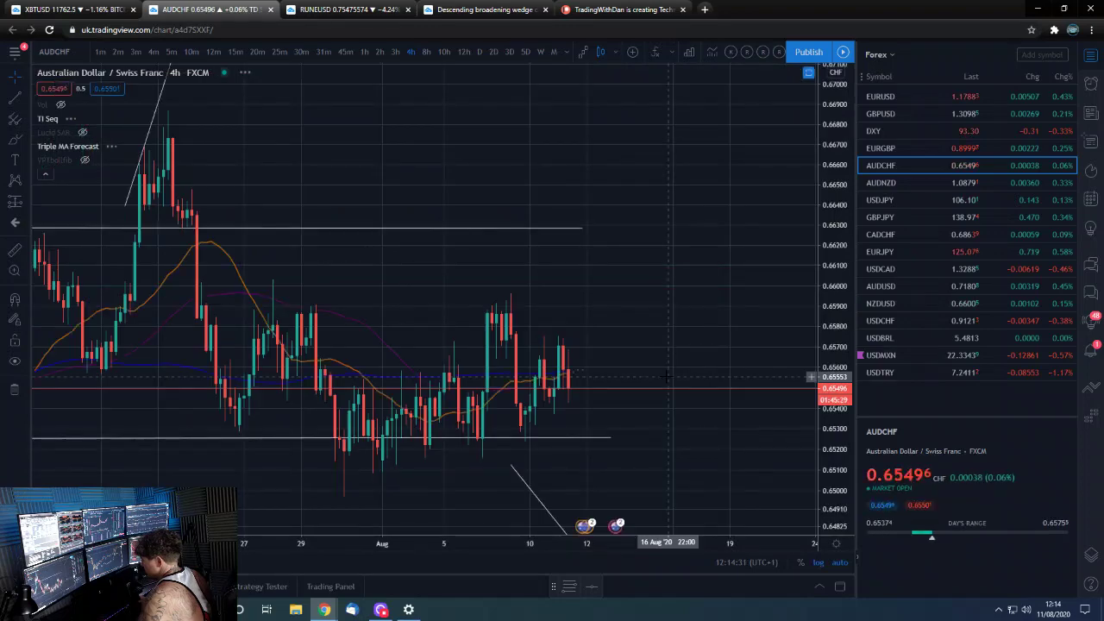
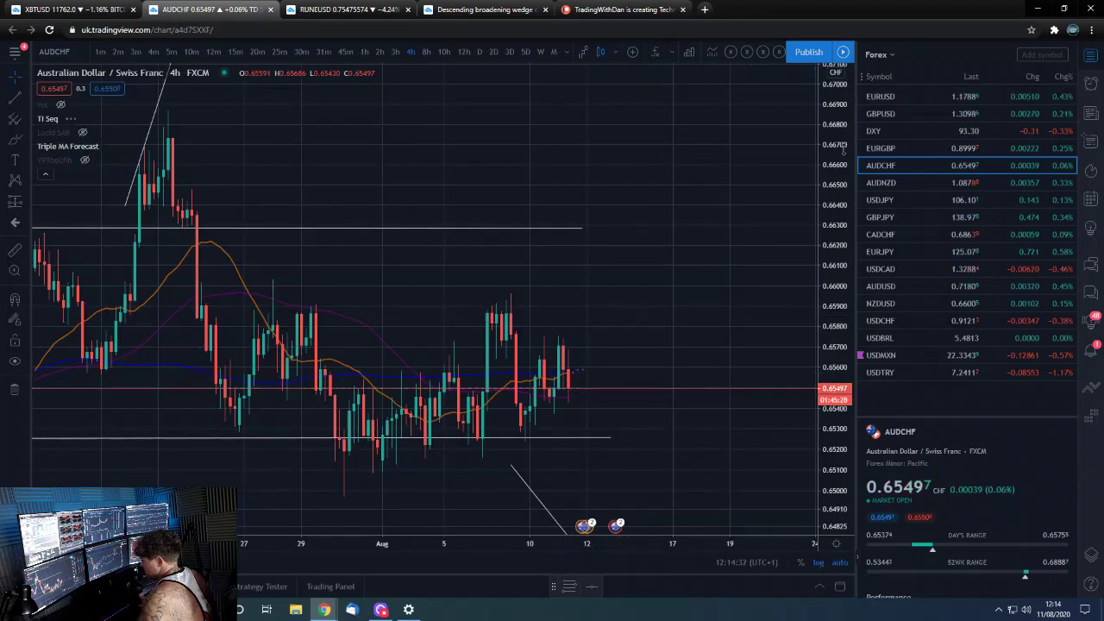
click(465, 52)
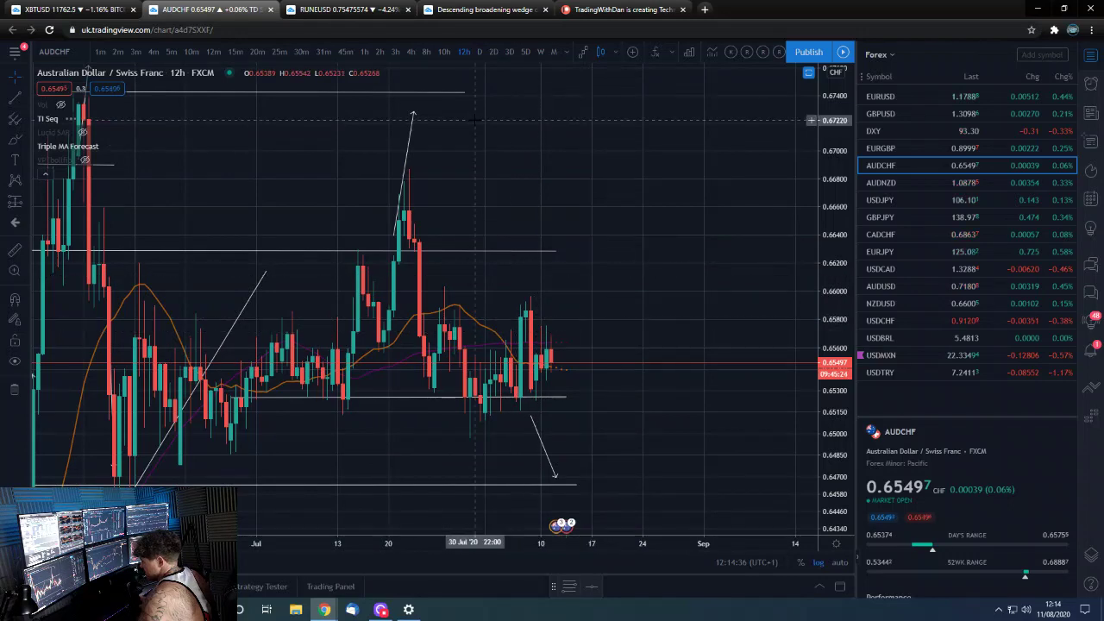
click(443, 52)
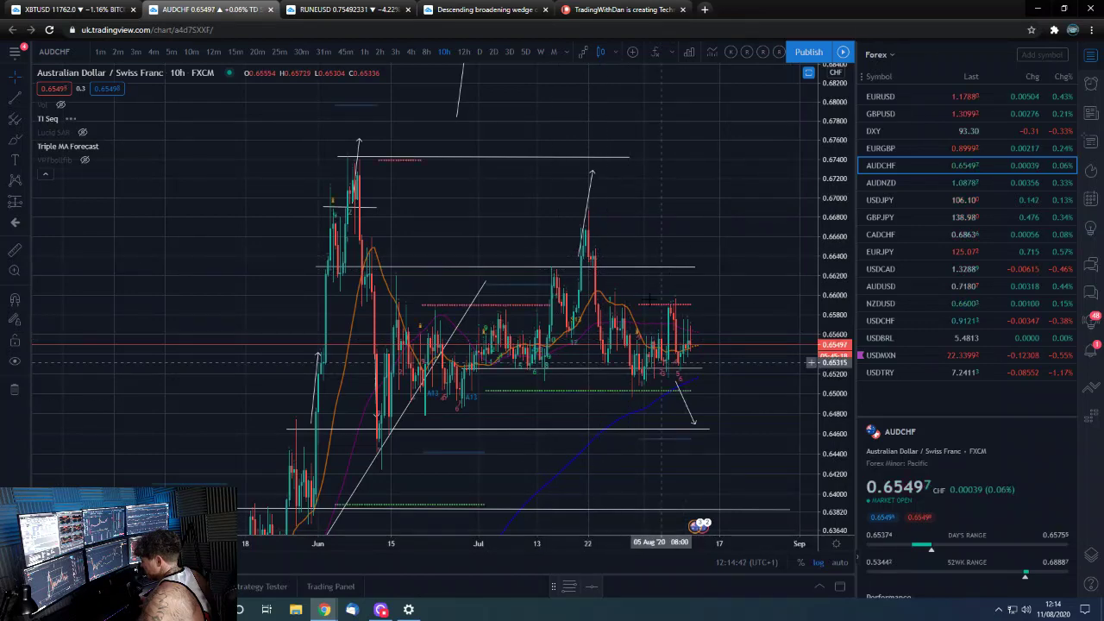
Step: Open AUDNZD on the daily timeframe and examine the TD counts where price meets the long resistance line near 1.0890
click(914, 183)
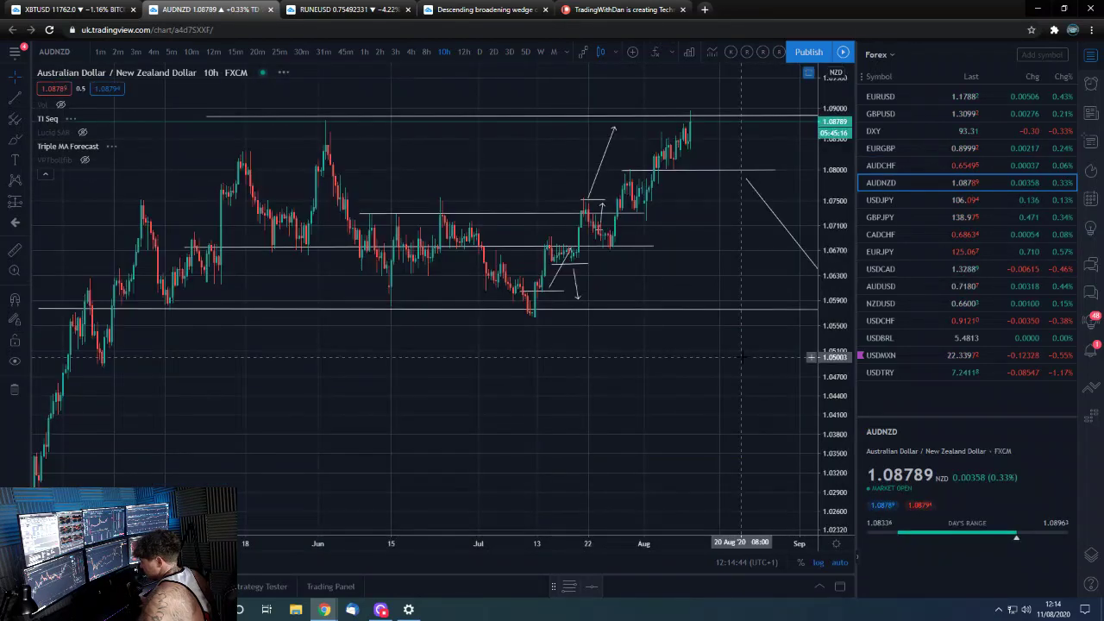
click(481, 52)
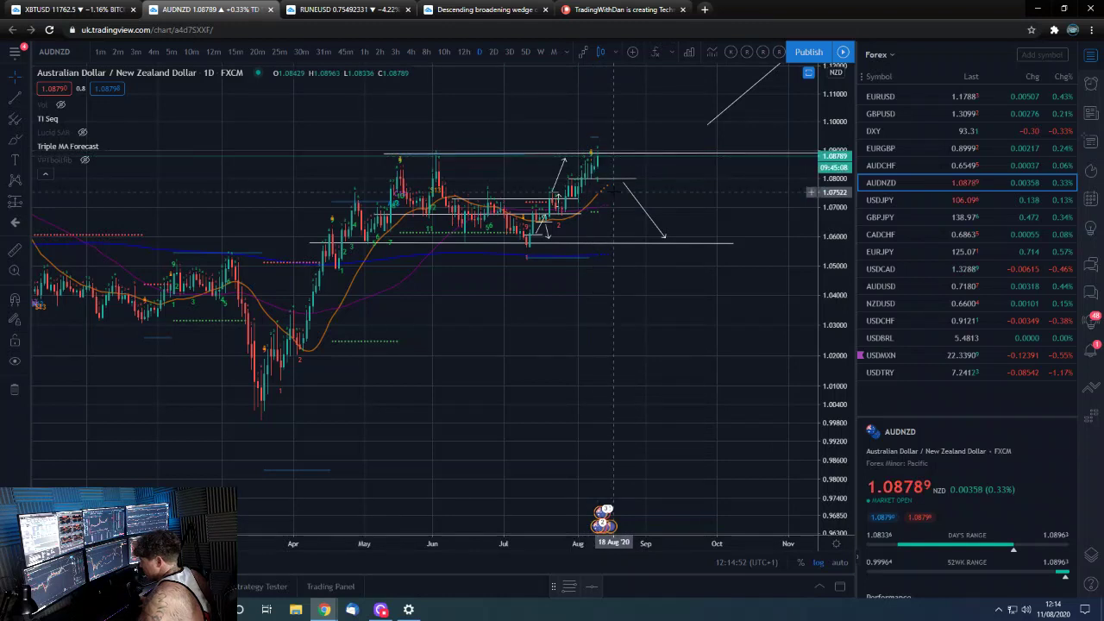
scroll(598, 196, up, 3)
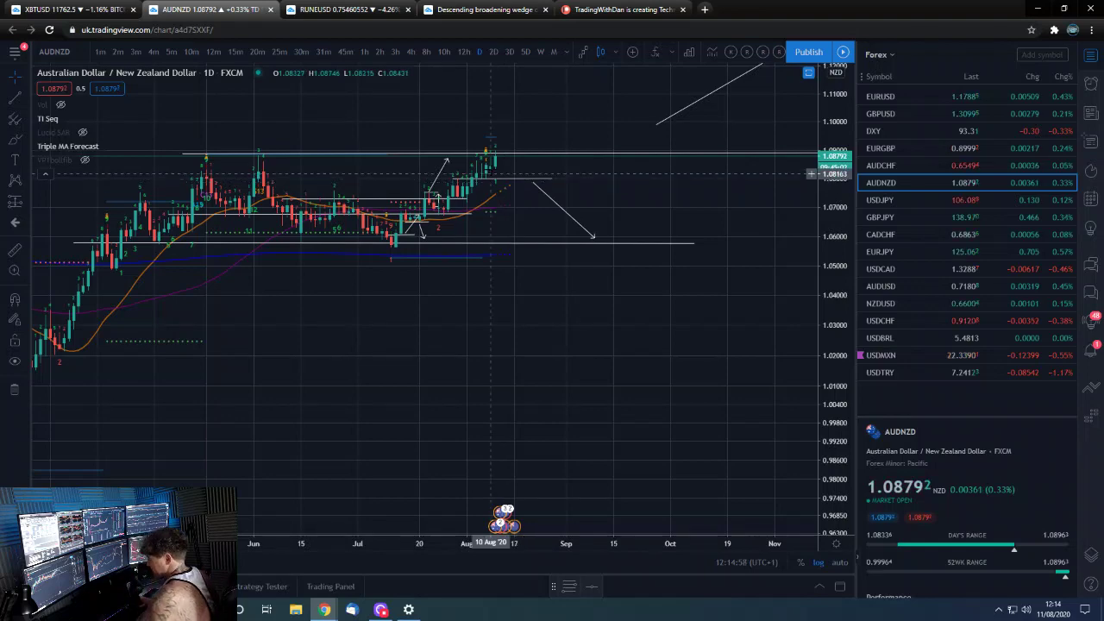
scroll(424, 312, up, 2)
drag(503, 368, 639, 423)
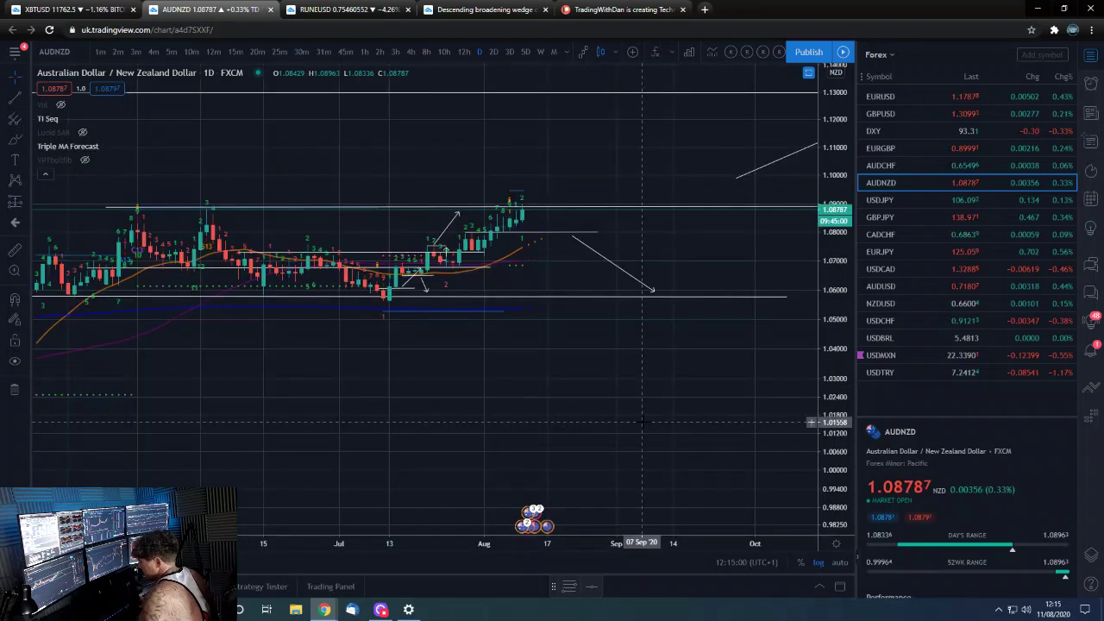
scroll(639, 423, down, 4)
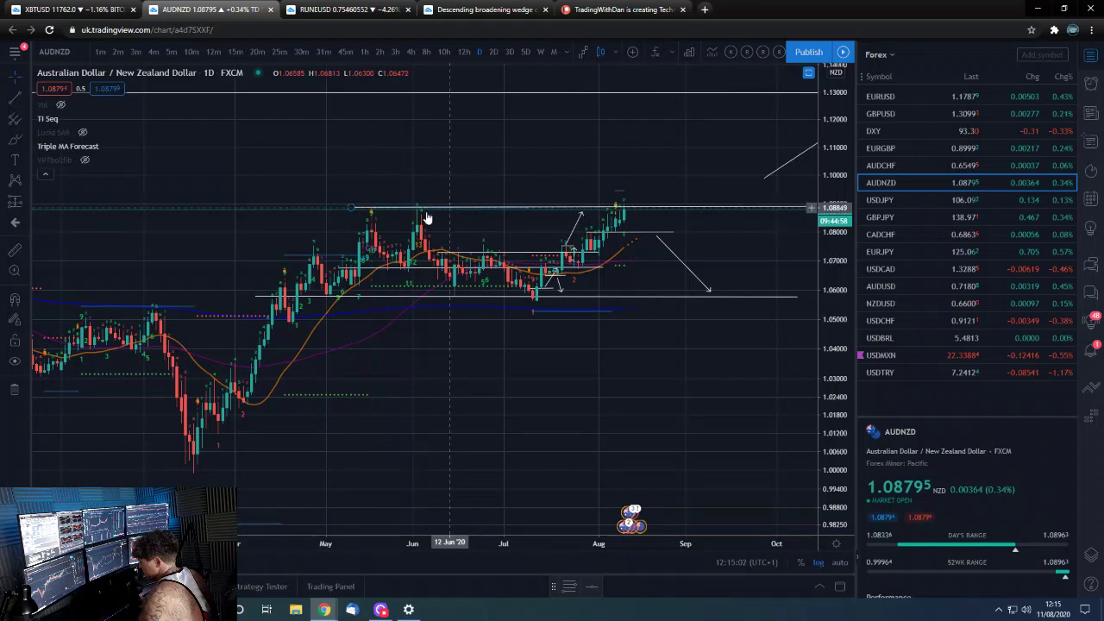
Step: Examine the wider AUDNZD daily range, from the support line near 1.0580 up to the horizontal level at 1.1300
scroll(640, 228, up, 2)
drag(841, 309, 838, 276)
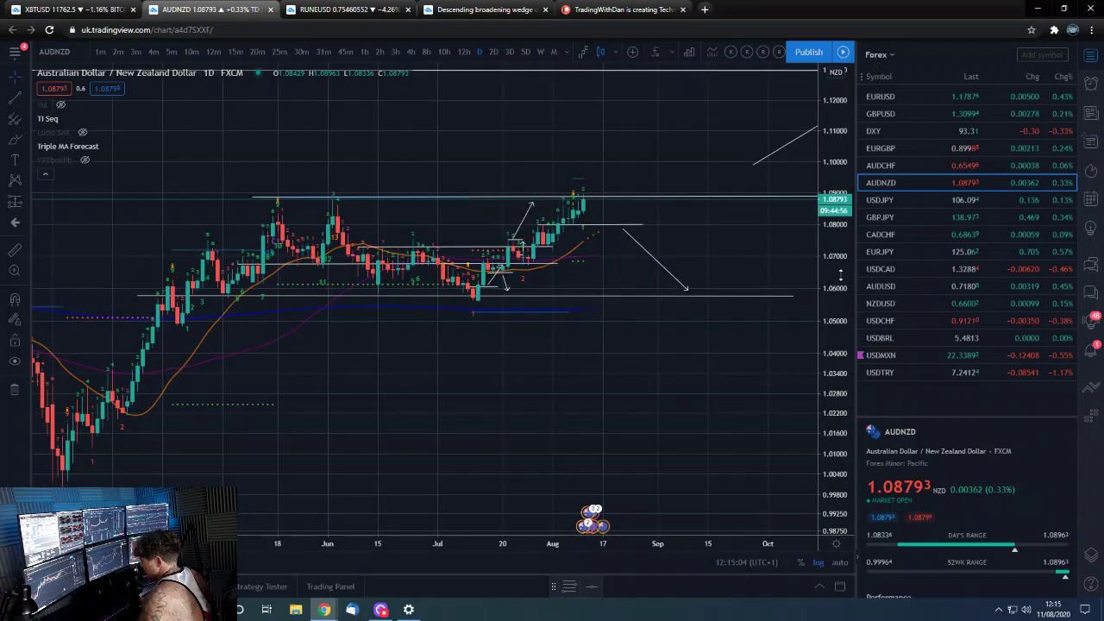
scroll(838, 276, down, 5)
drag(666, 250, 408, 406)
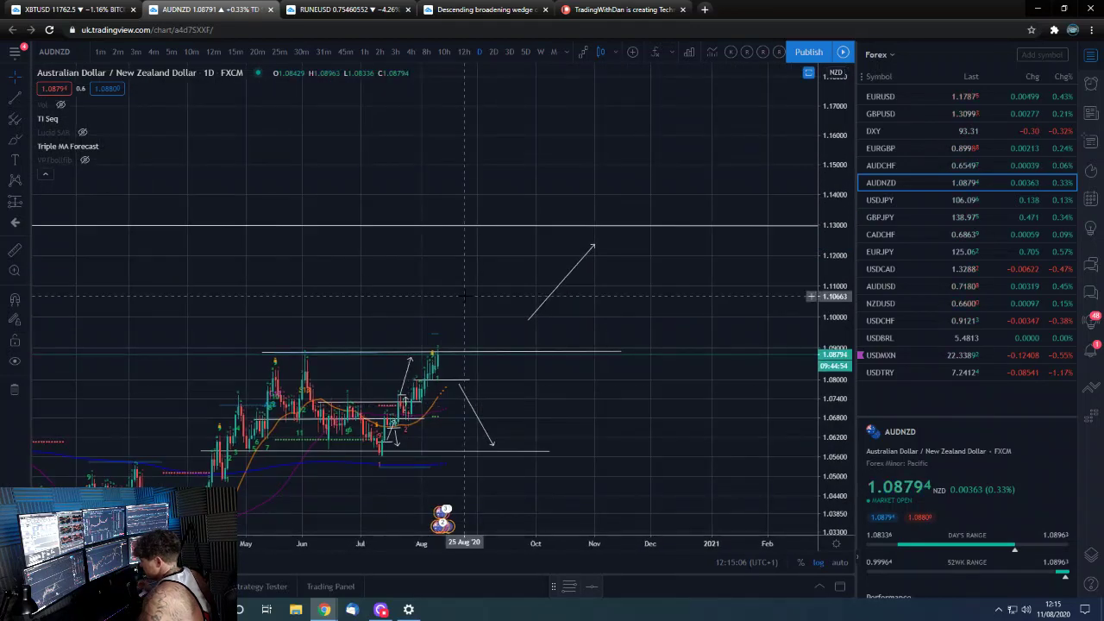
scroll(464, 295, down, 4)
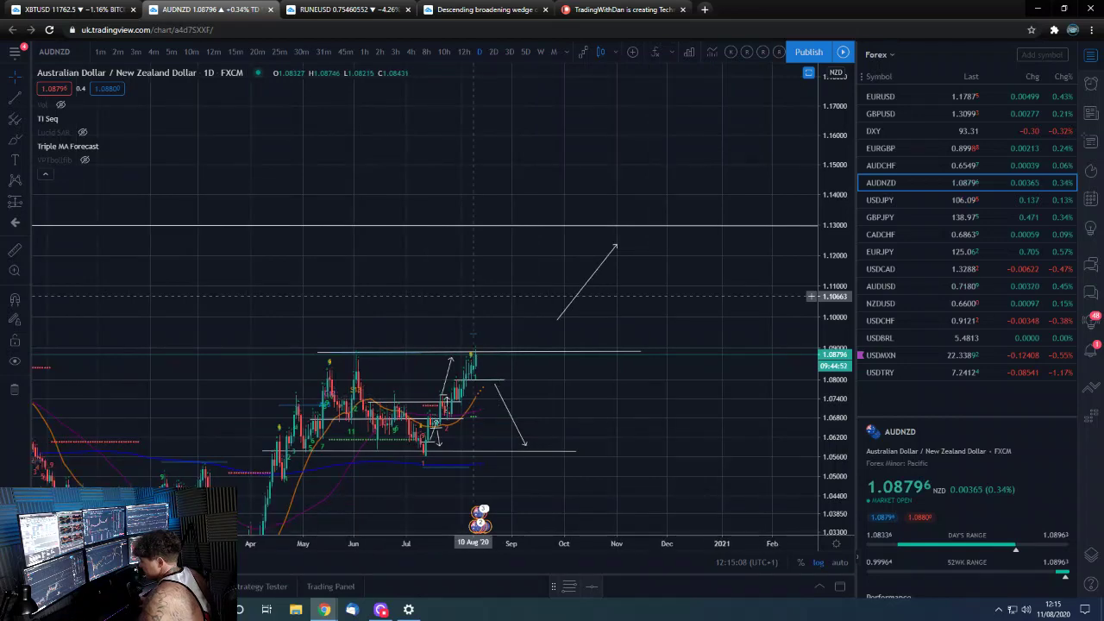
Step: Check AUDNZD on the 12-hour and 4-hour timeframes, examining the latest highs and TD counts around the resistance line
click(465, 54)
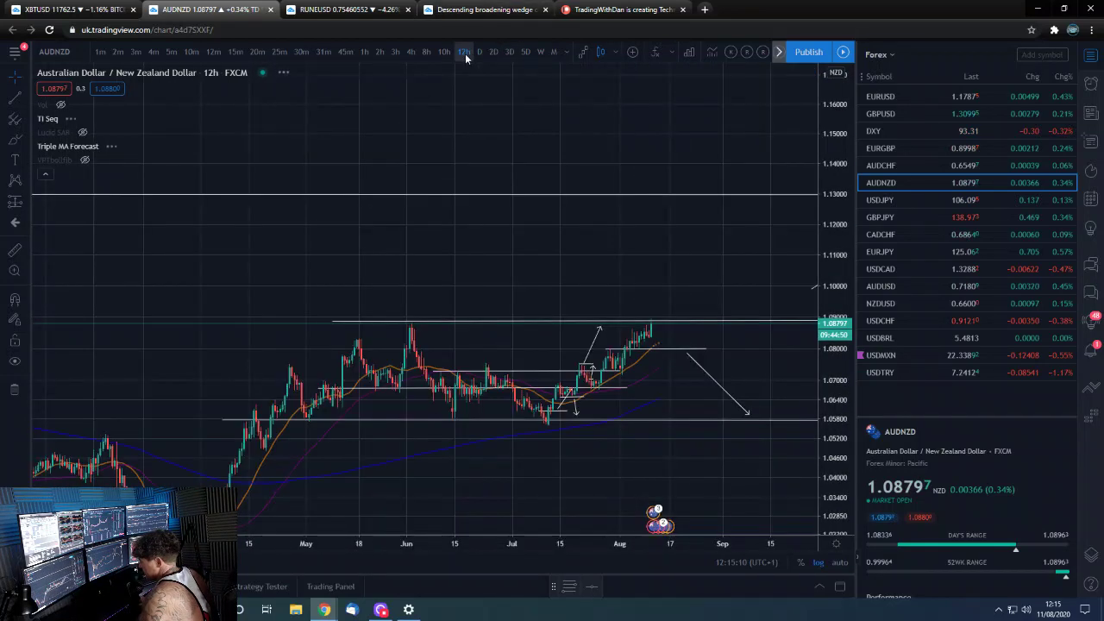
scroll(604, 345, down, 4)
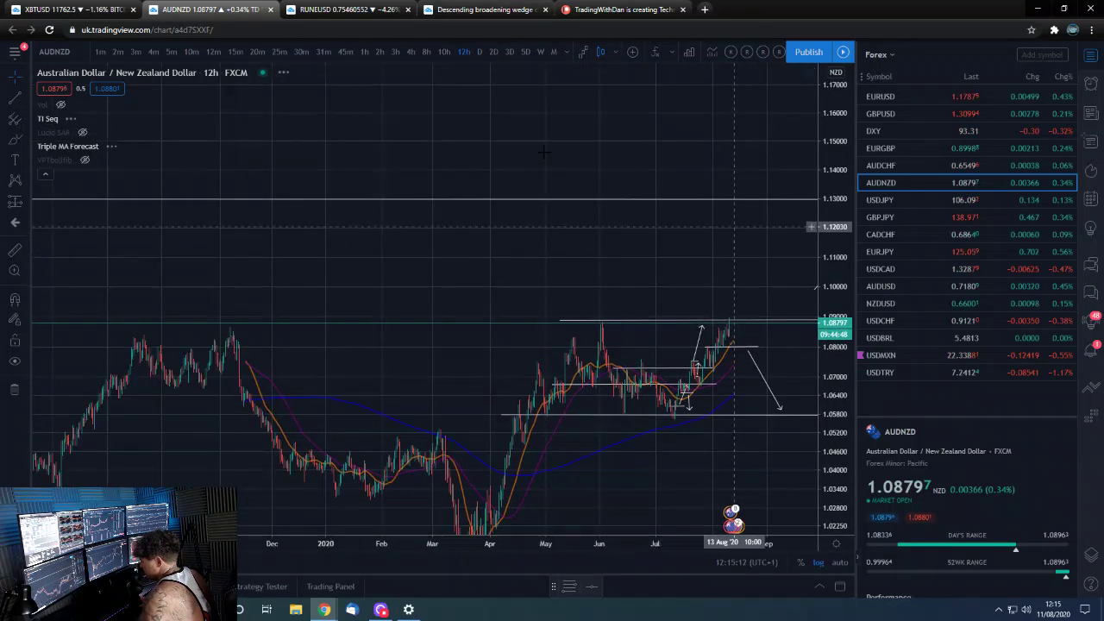
click(412, 52)
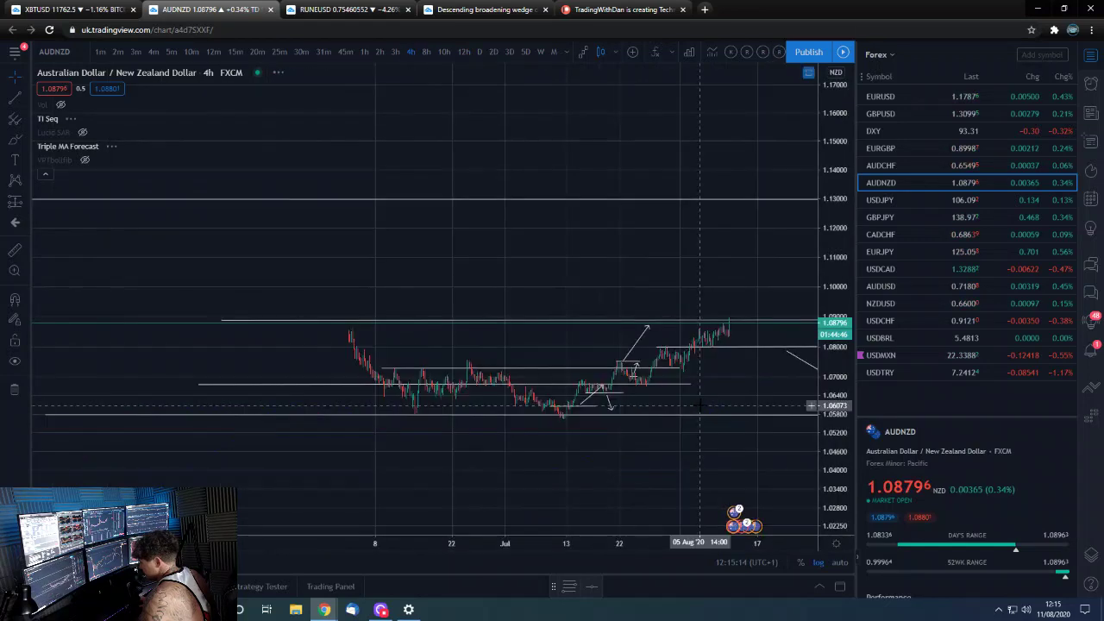
scroll(609, 256, up, 3)
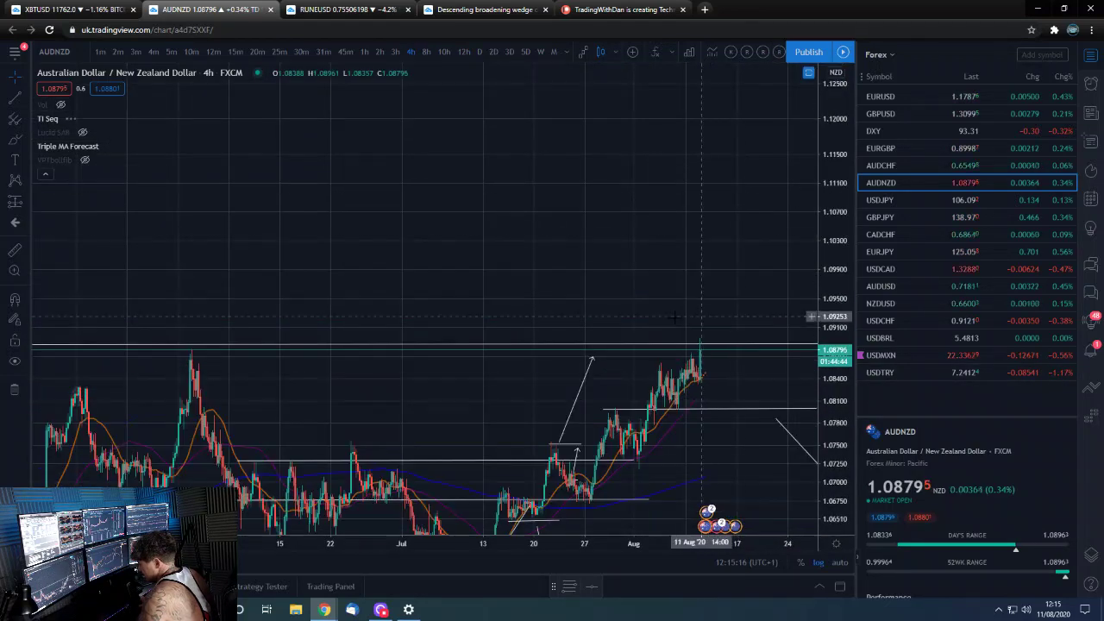
drag(608, 256, 524, 258)
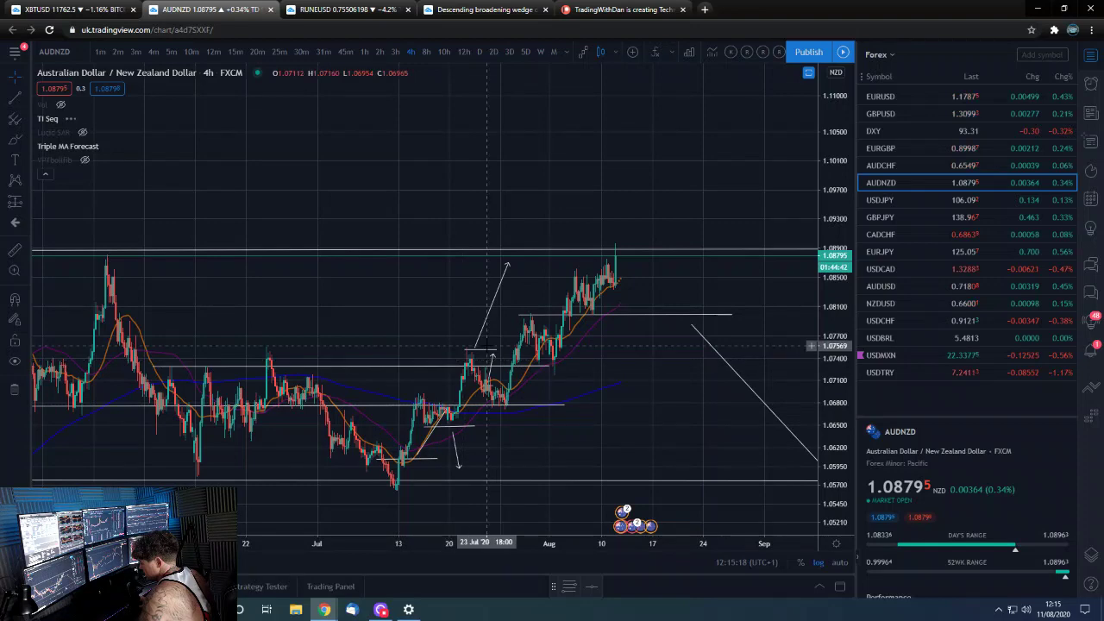
scroll(591, 369, up, 2)
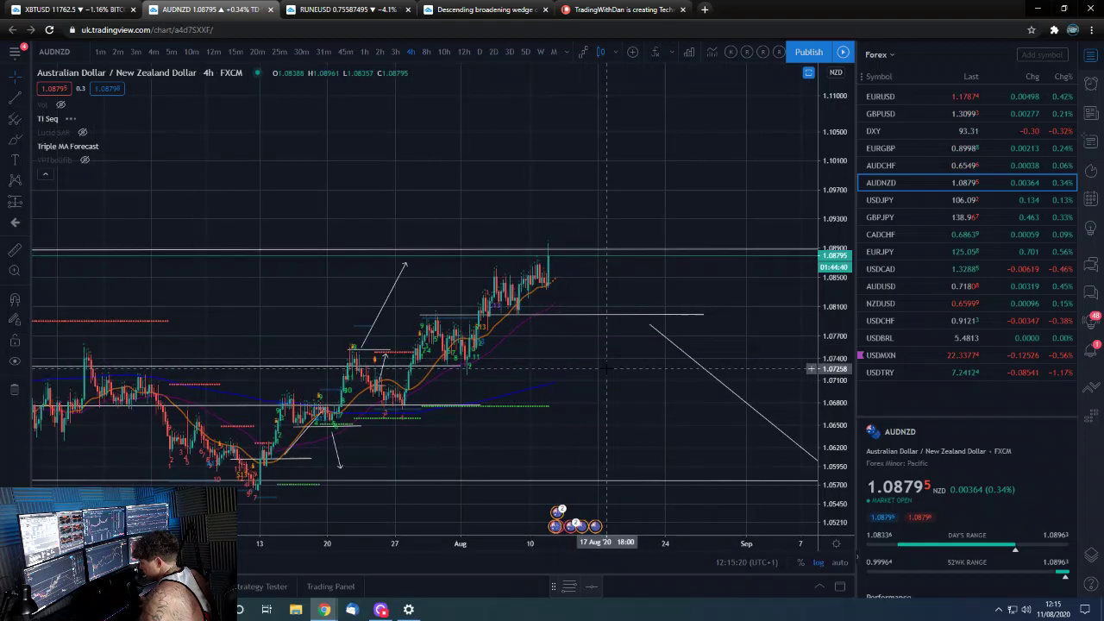
scroll(391, 323, down, 2)
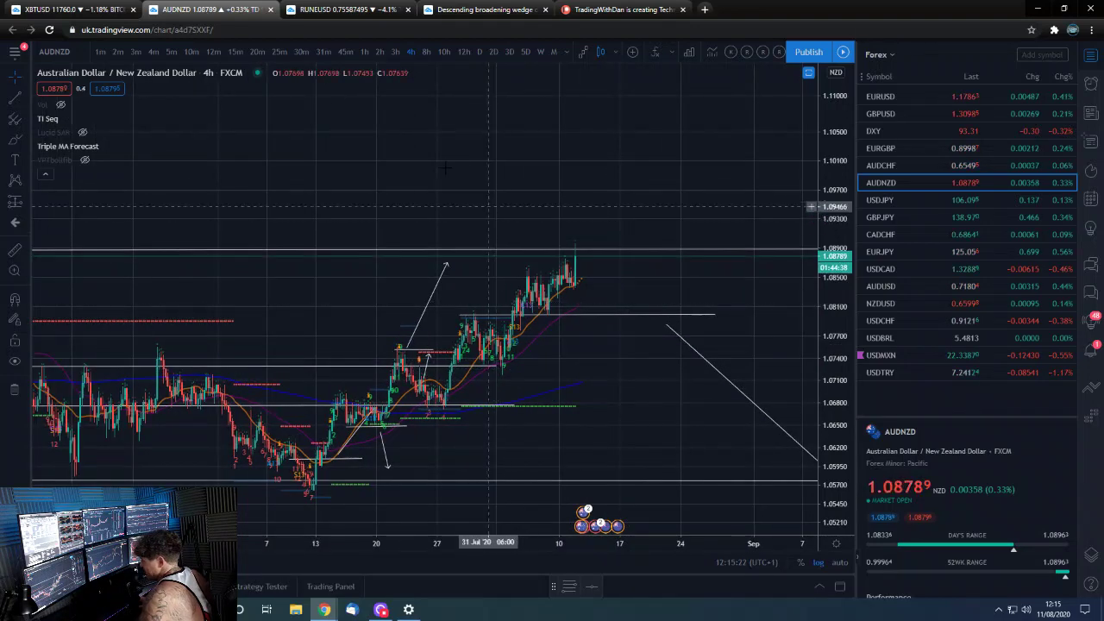
Step: Open USDJPY on the daily timeframe and examine the TD counts, moving averages and horizontal levels around the recent low and rebound
click(917, 201)
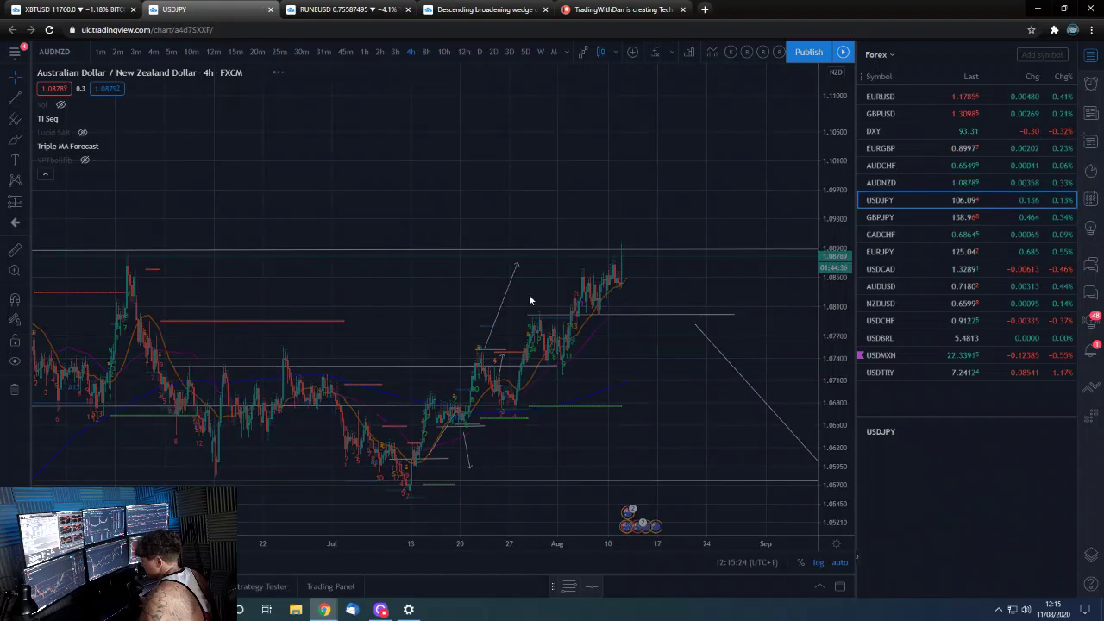
click(480, 52)
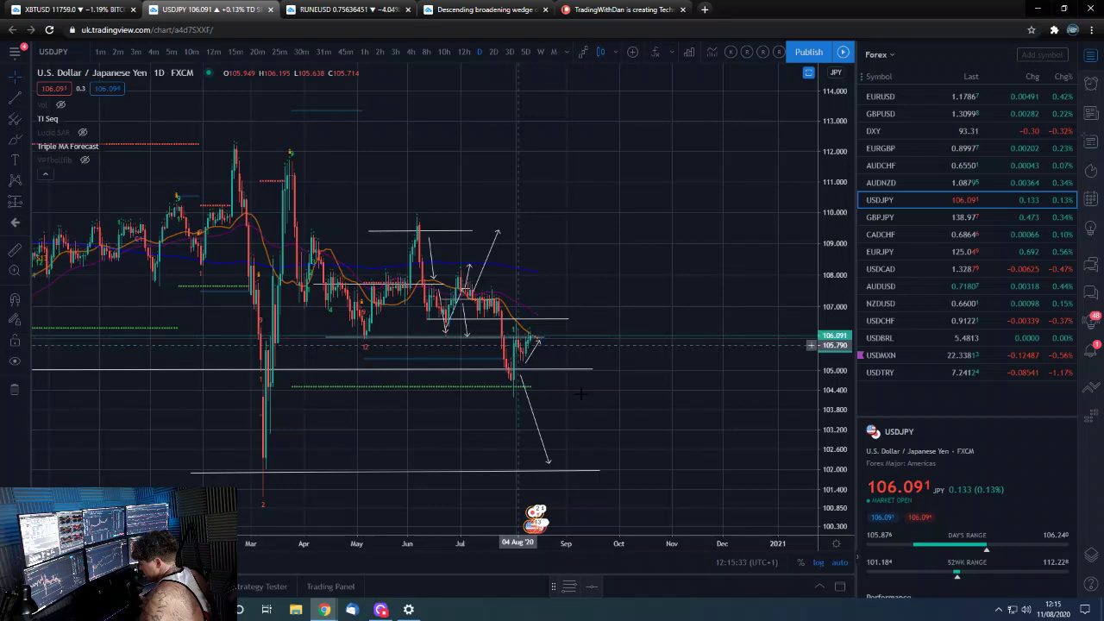
scroll(520, 340, up, 5)
drag(506, 336, 698, 234)
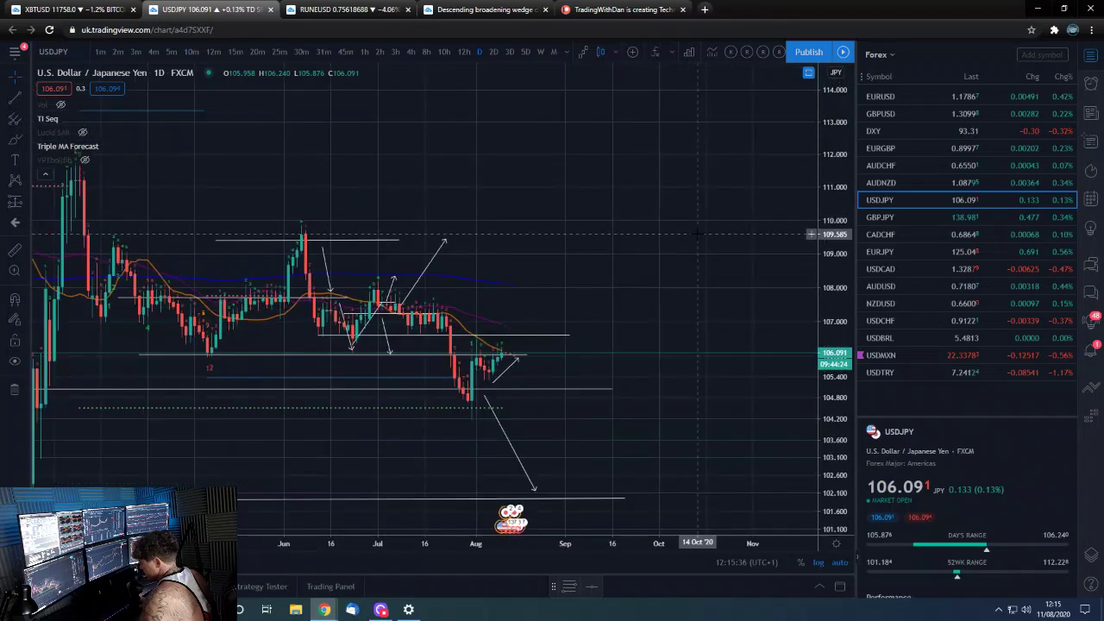
drag(653, 341, 703, 243)
scroll(703, 316, up, 2)
drag(573, 281, 667, 162)
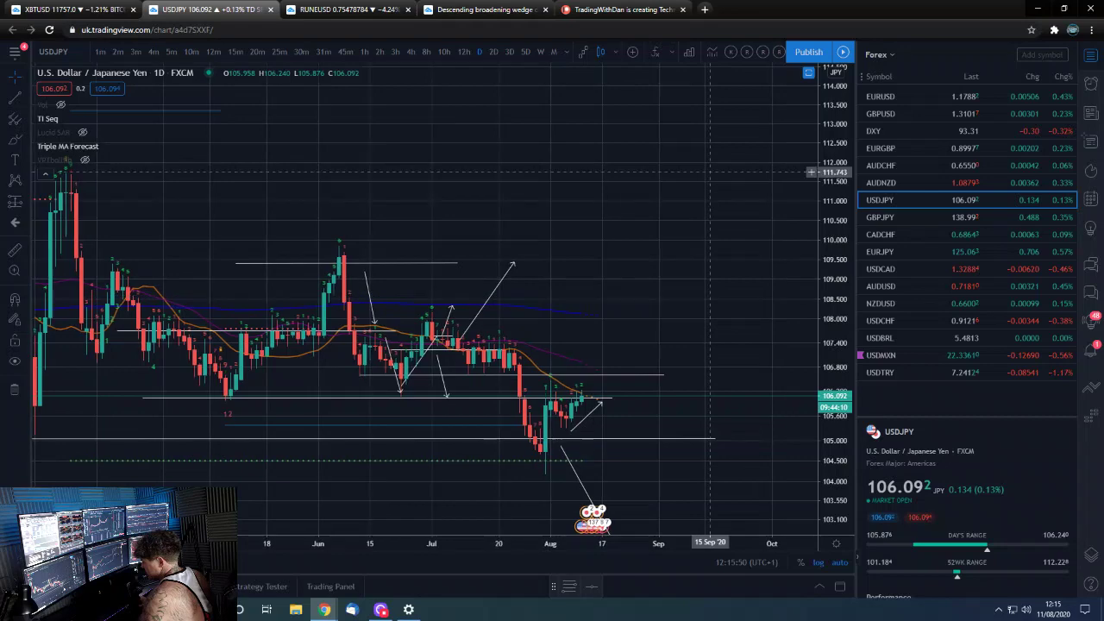
scroll(510, 328, up, 3)
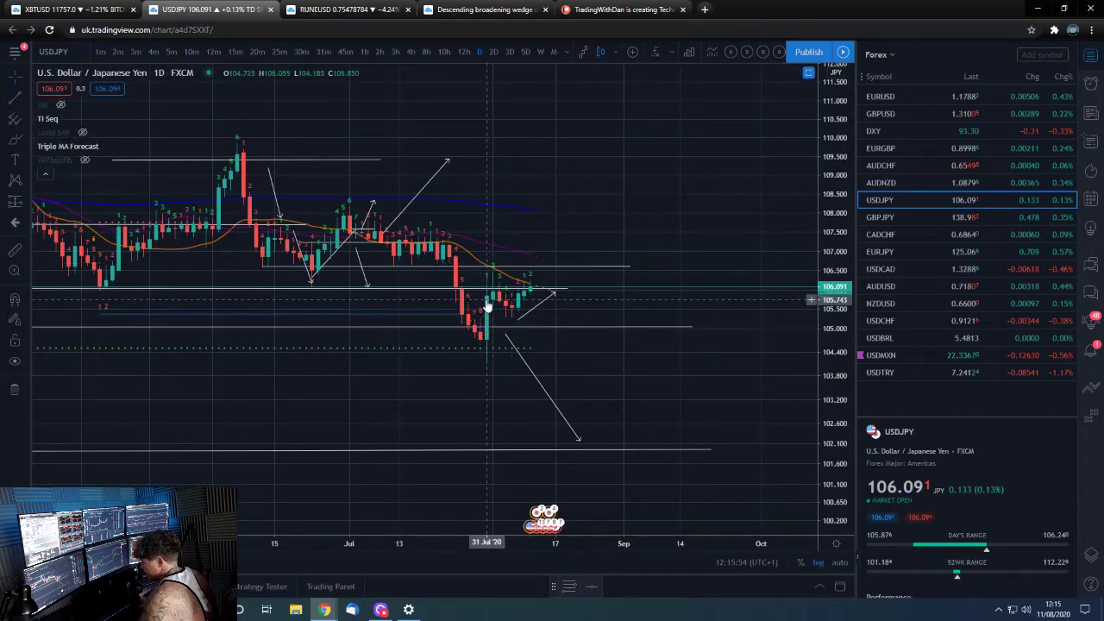
scroll(530, 311, down, 2)
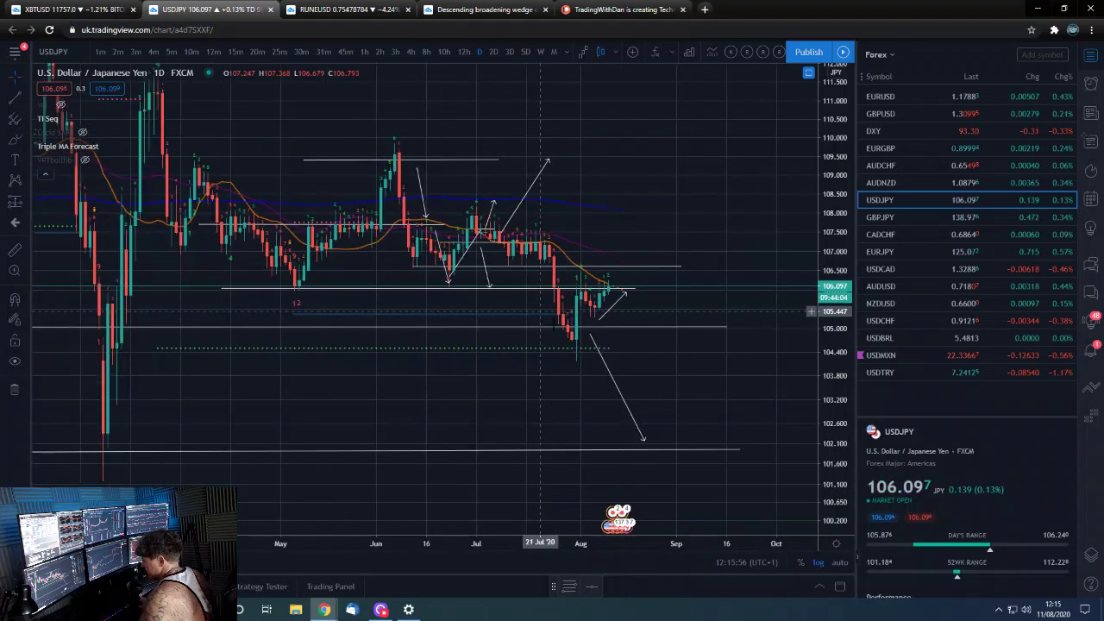
Step: Compare USDJPY on the 12-hour, daily and 4-hour timeframes, examining the TD counts around the rebound from the latest low
scroll(630, 281, up, 2)
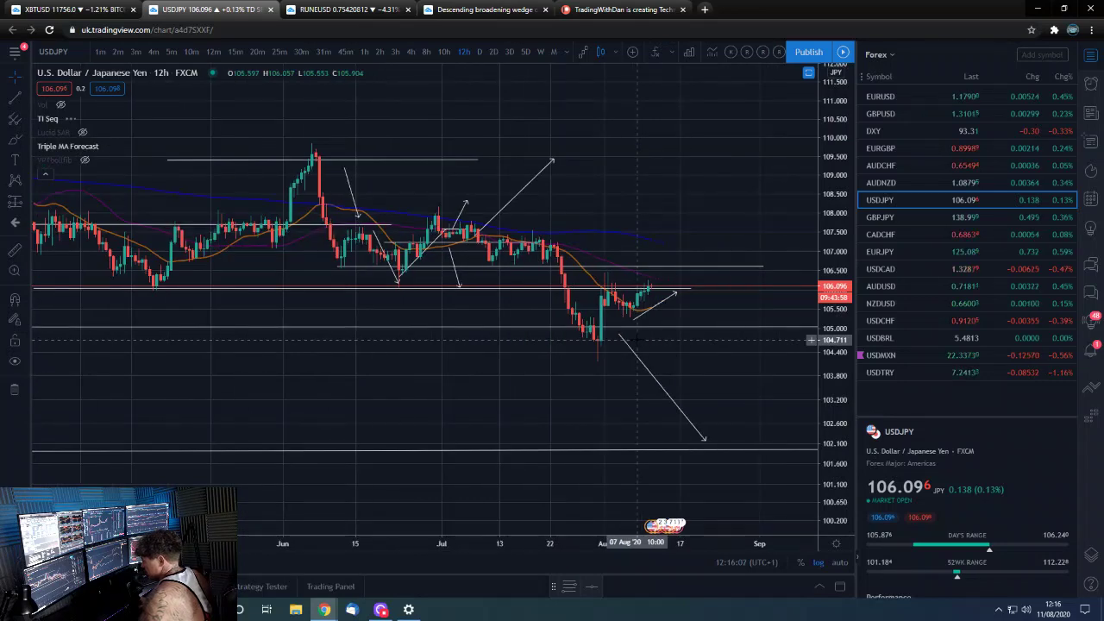
click(479, 51)
scroll(590, 413, up, 2)
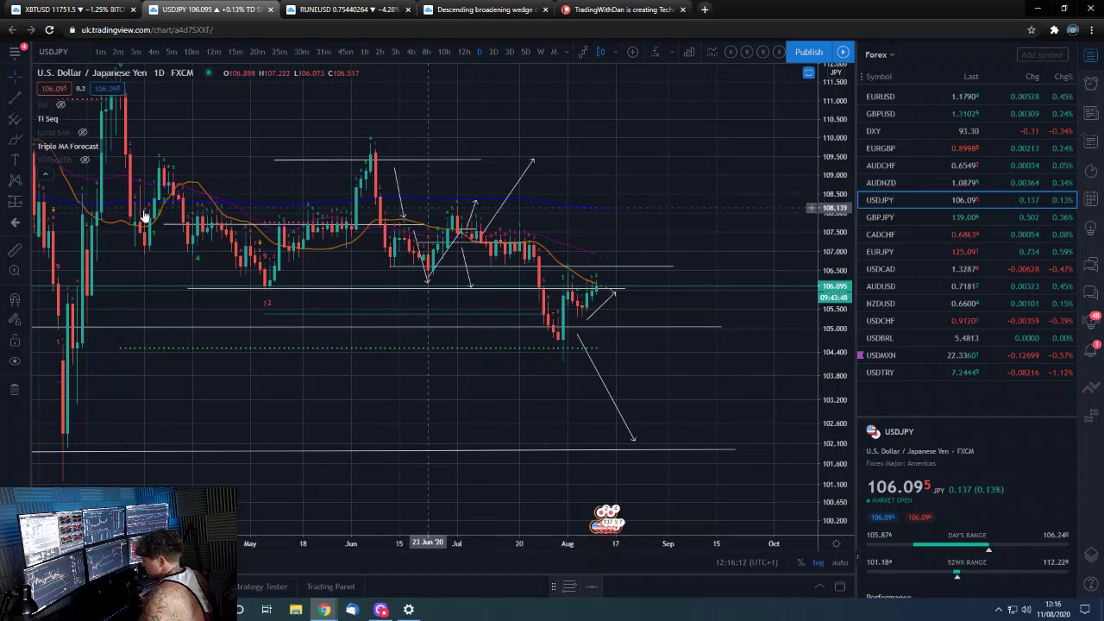
click(460, 51)
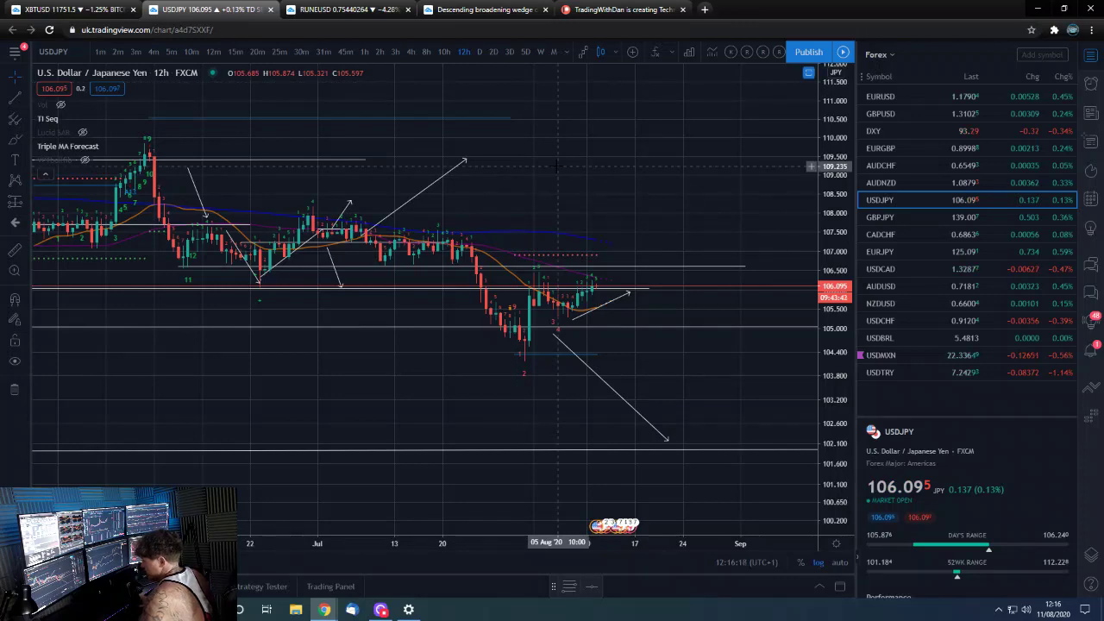
click(412, 52)
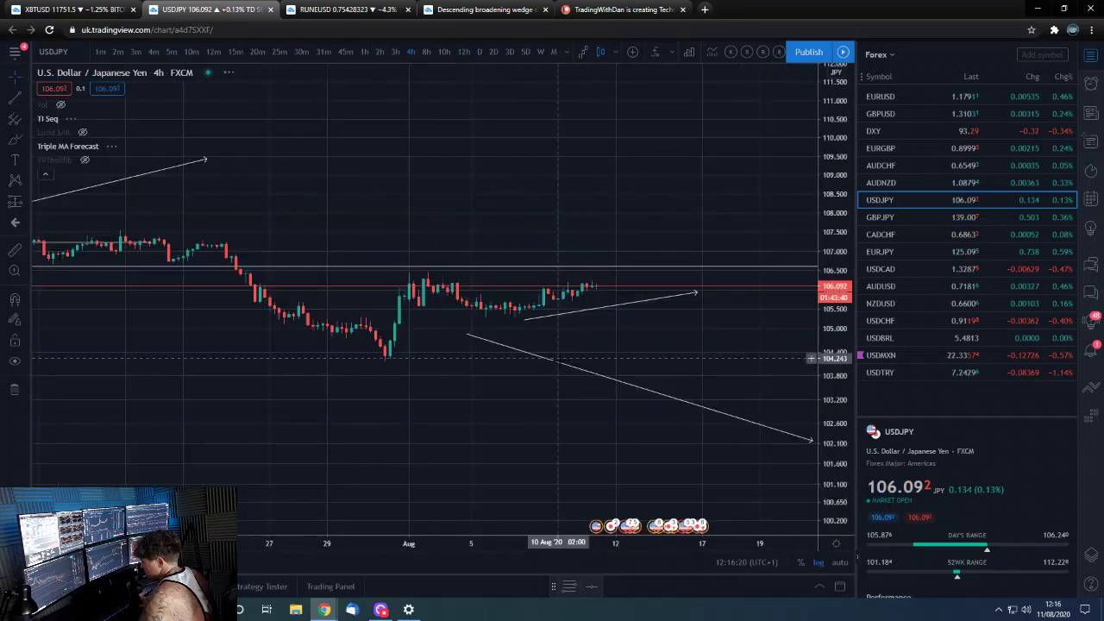
scroll(571, 438, down, 7)
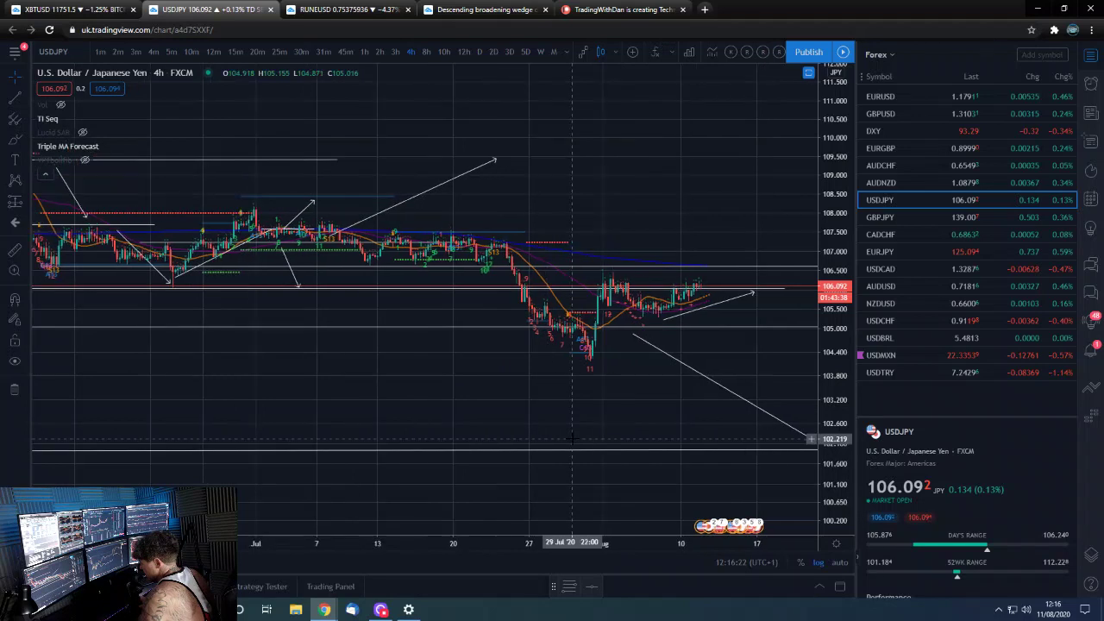
Step: Open GBPJPY on the 4-hour timeframe and examine the latest highs against the moving averages
scroll(571, 438, up, 2)
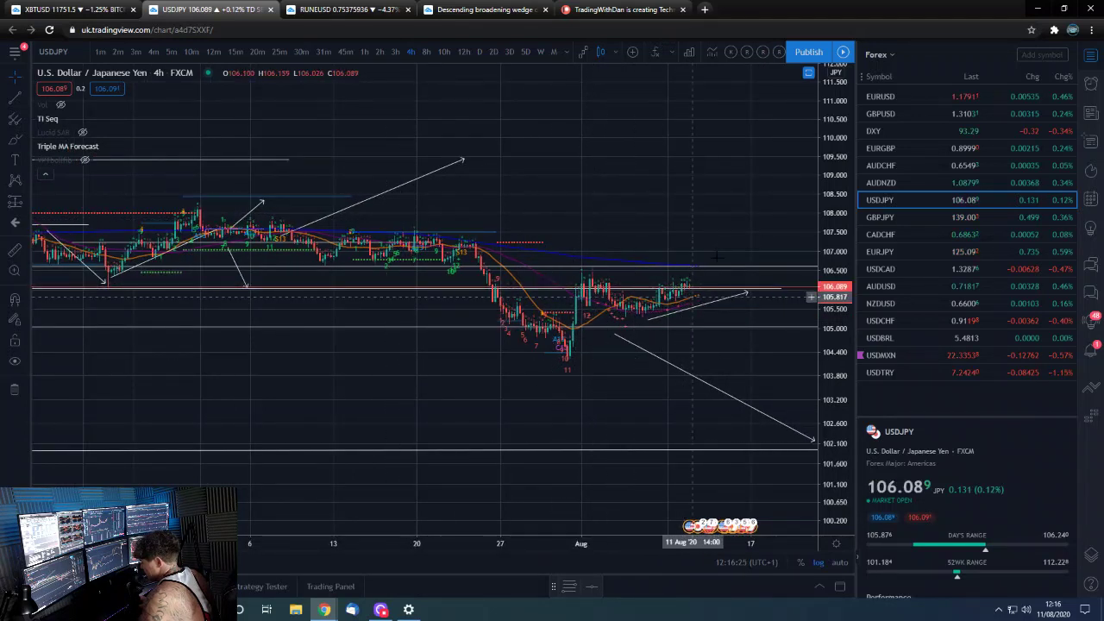
click(917, 216)
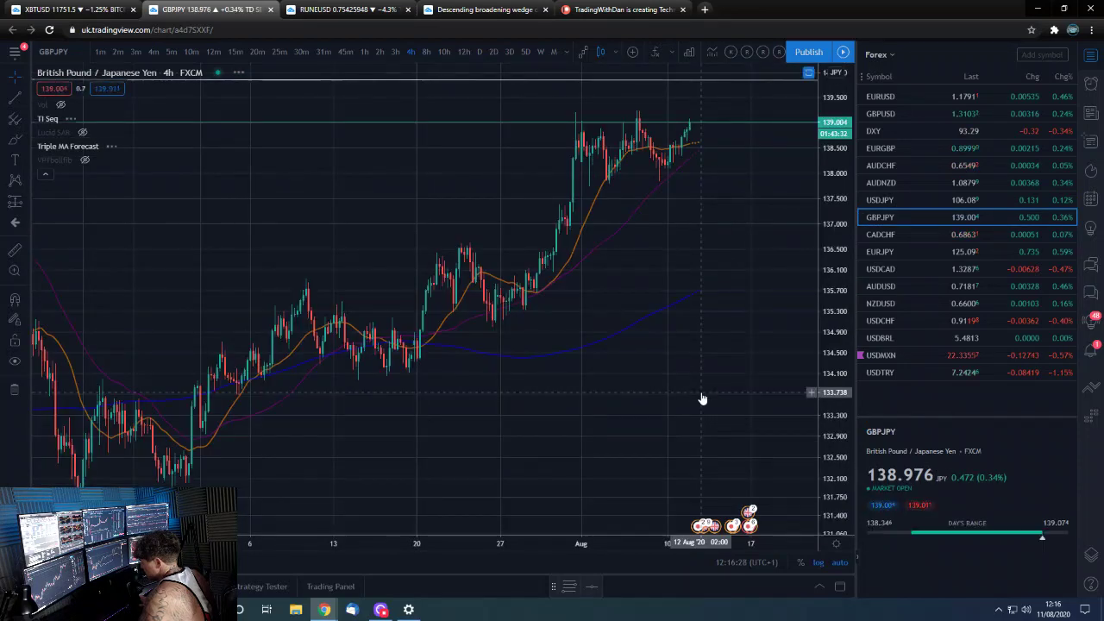
scroll(677, 339, up, 2)
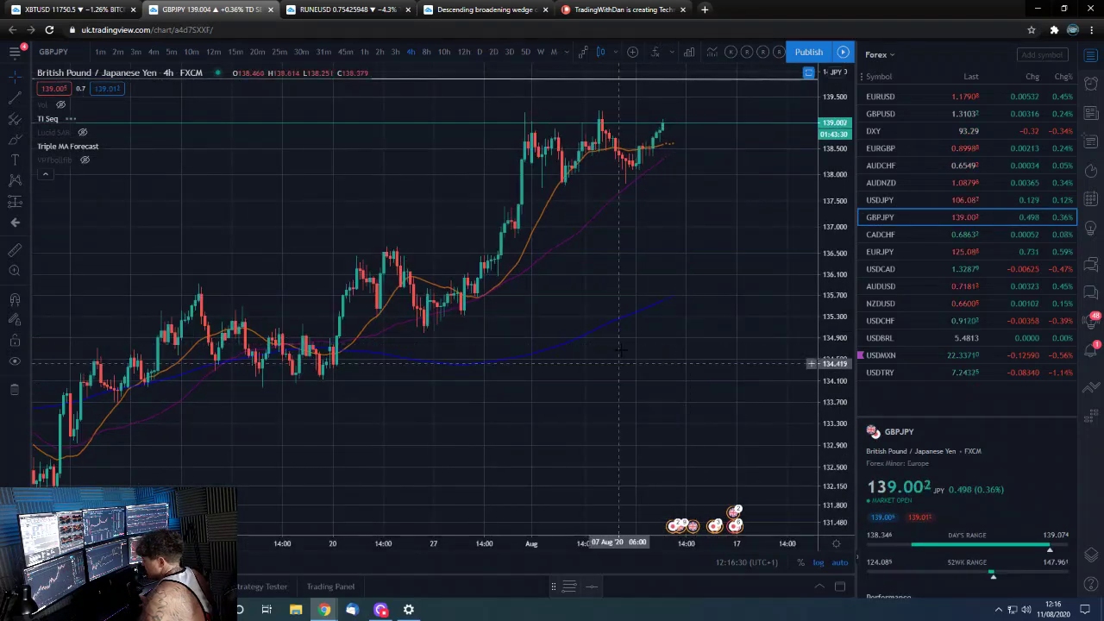
scroll(699, 204, up, 2)
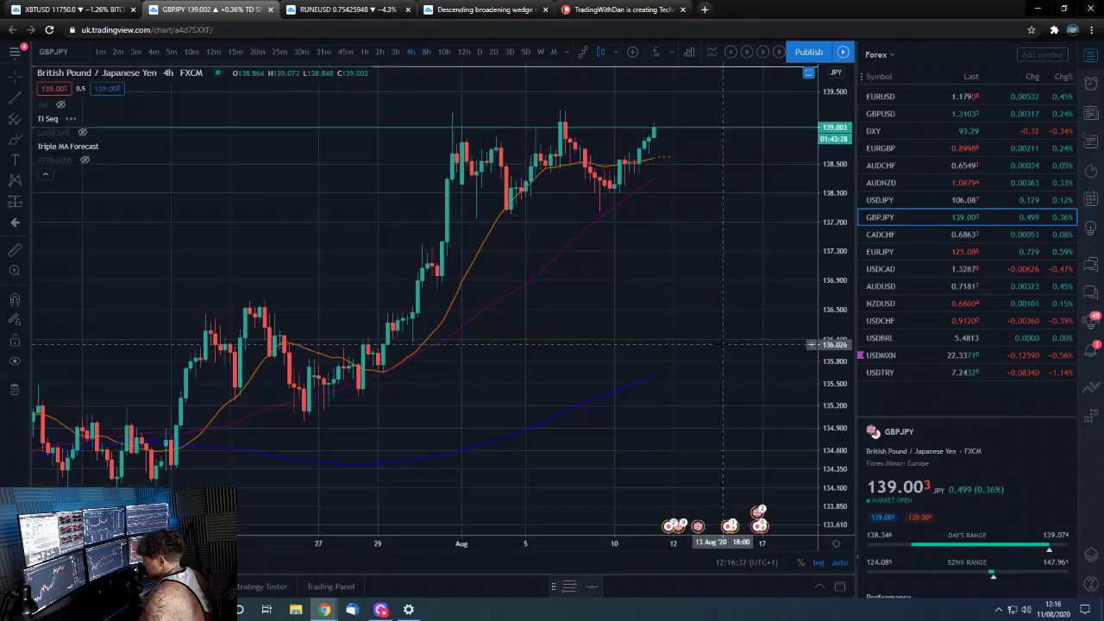
Step: Examine GBPJPY on the daily timeframe, checking the TD counts and price below the resistance line near 140.000
click(479, 52)
scroll(697, 330, up, 3)
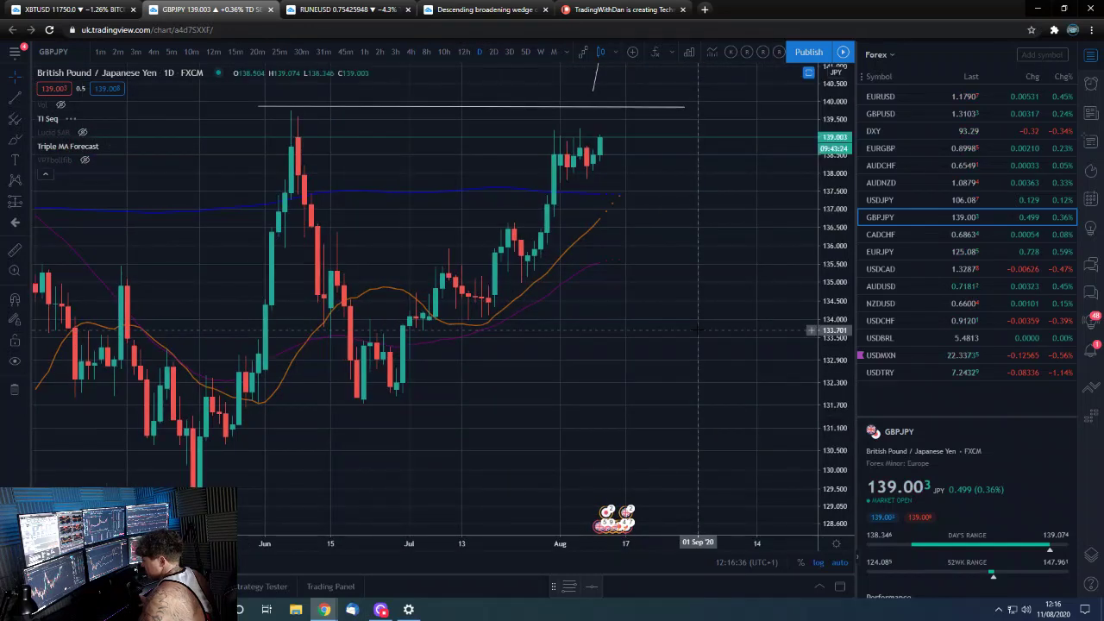
scroll(698, 330, down, 3)
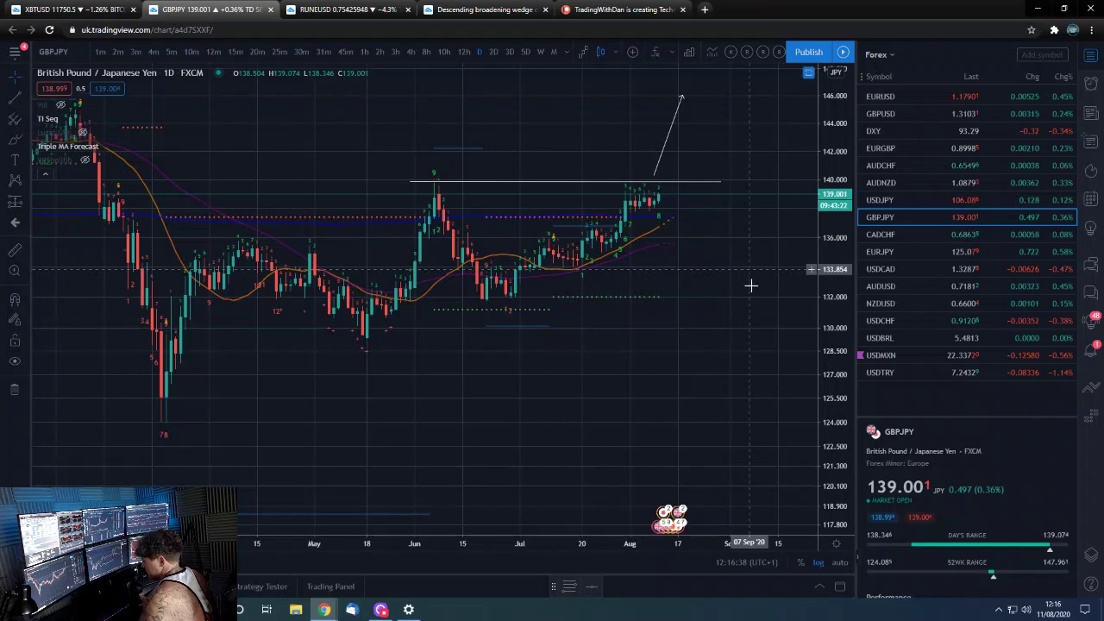
scroll(750, 271, up, 3)
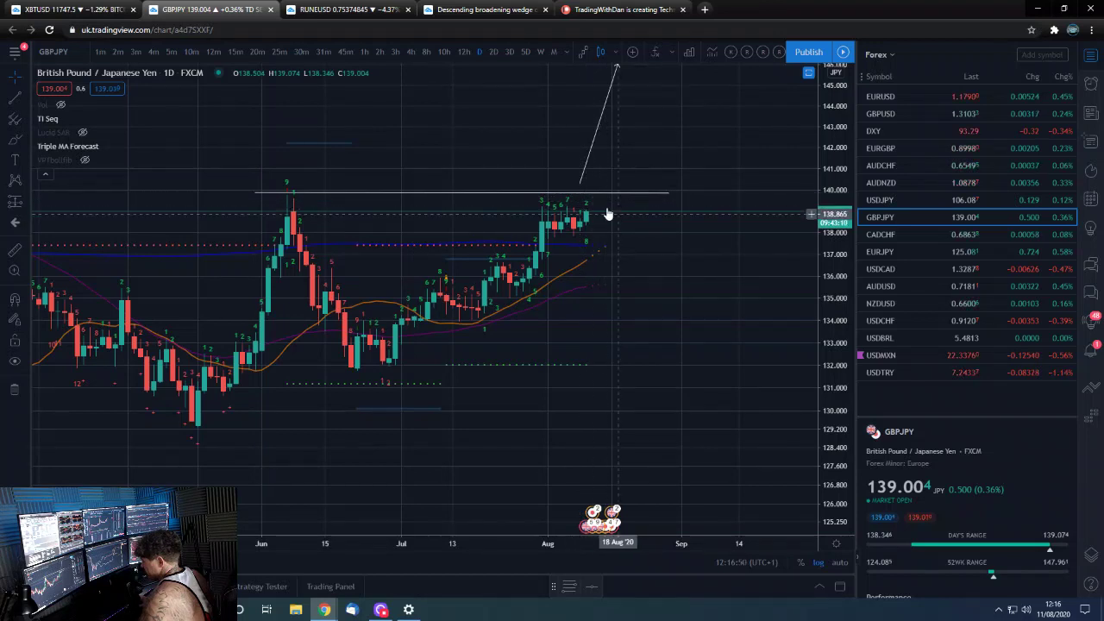
scroll(604, 191, up, 2)
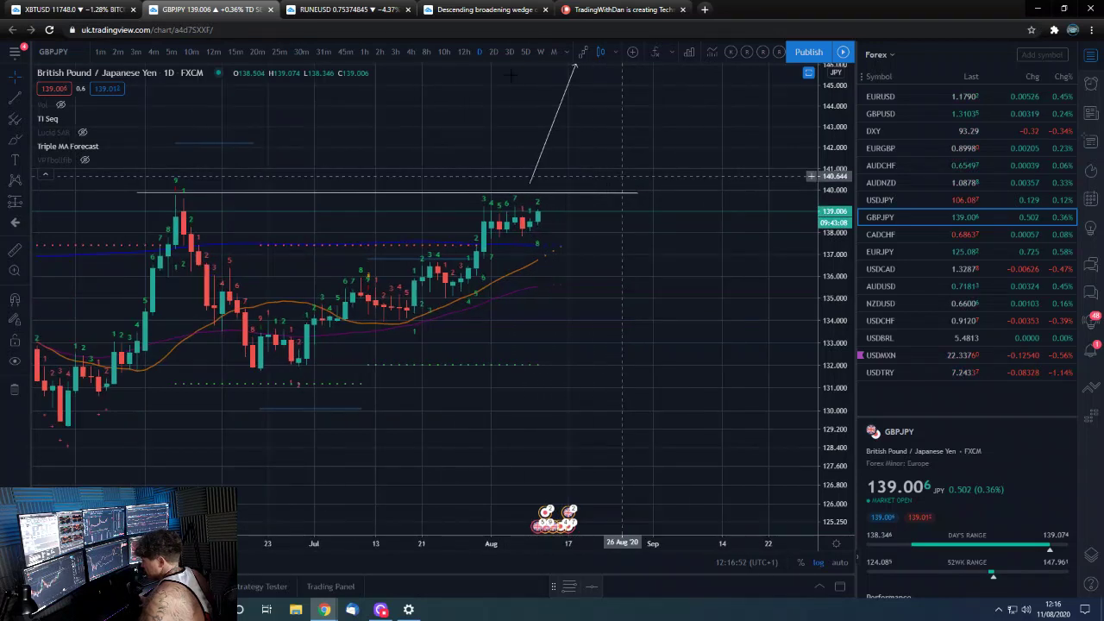
Step: Compare GBPJPY on the 12-hour and 4-hour timeframes, checking the TD counts beneath the resistance line
click(464, 52)
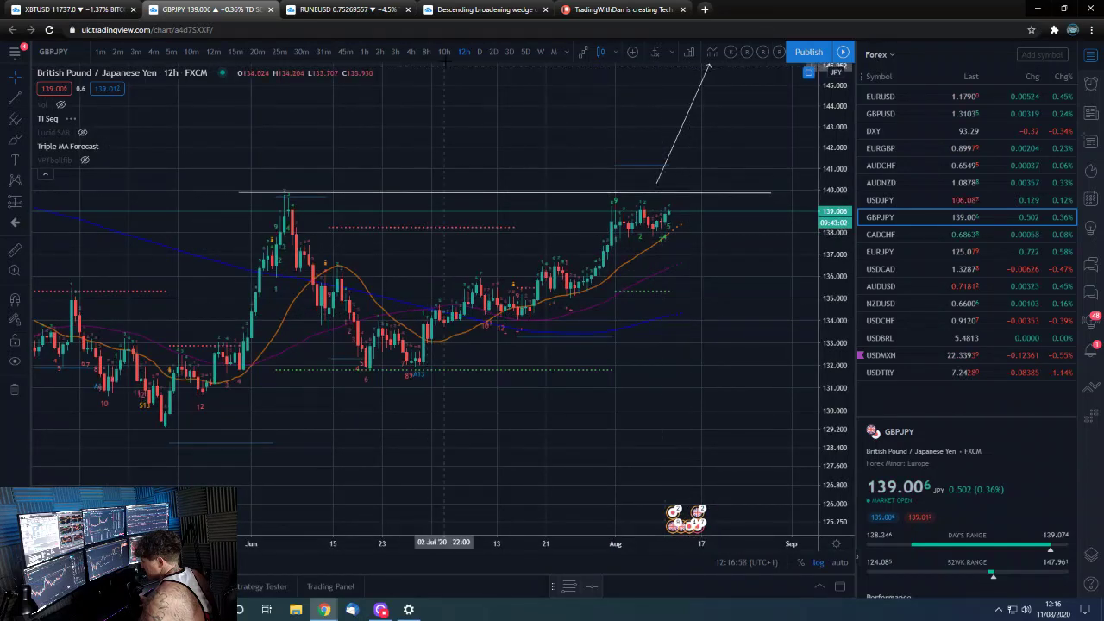
click(409, 53)
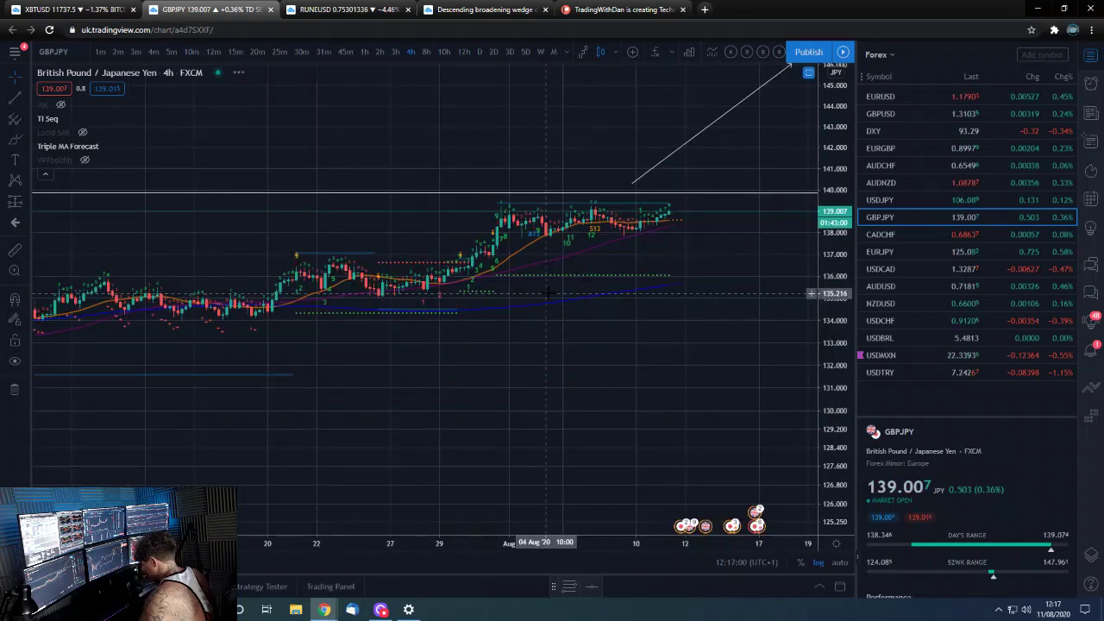
scroll(549, 304, down, 2)
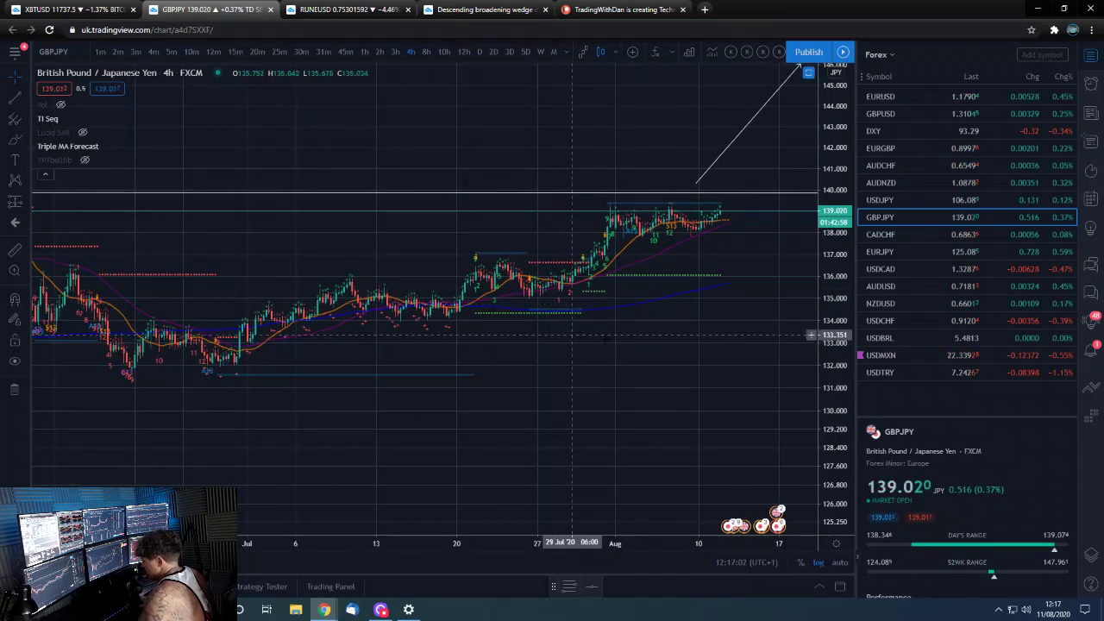
scroll(617, 354, up, 2)
Step: Open CADCHF on the daily timeframe and examine the TD counts, moving averages and horizontal levels around the recent rebound
click(875, 234)
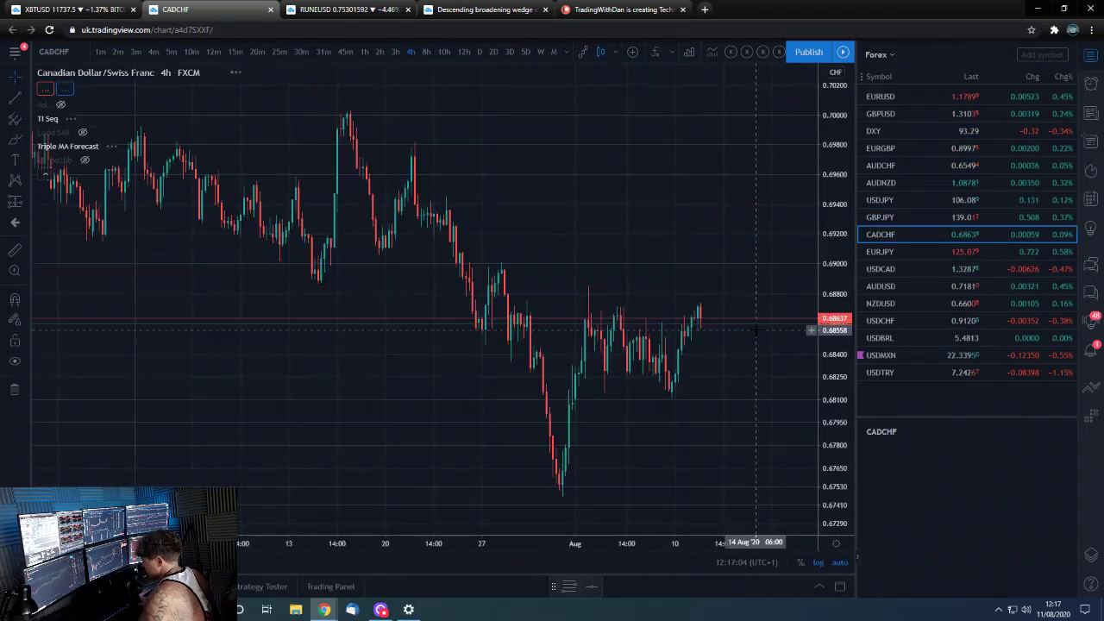
scroll(697, 342, up, 3)
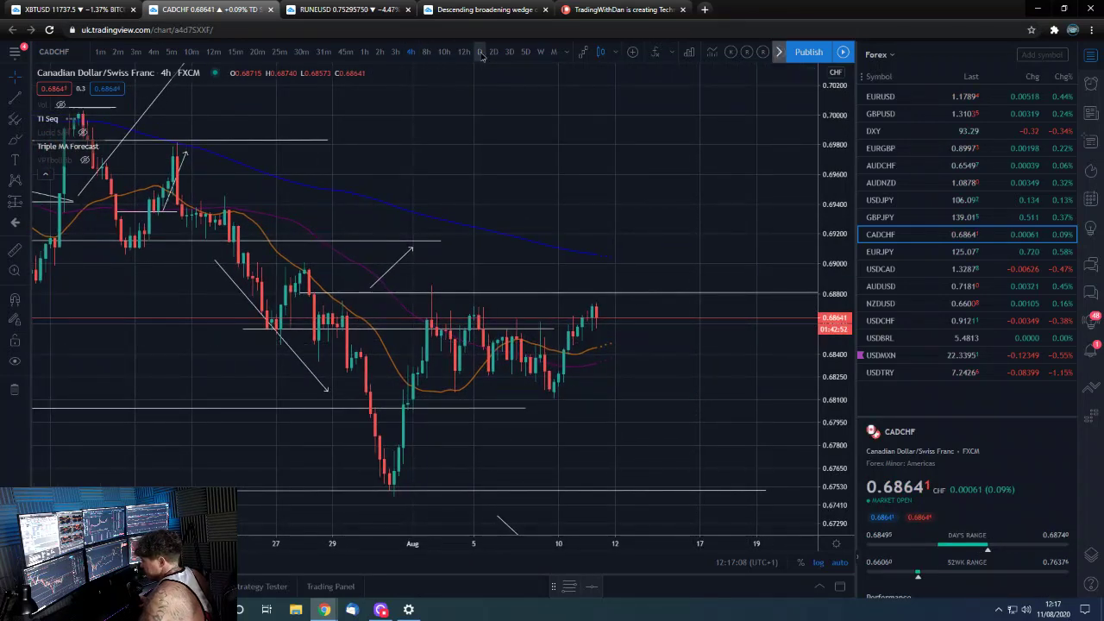
click(479, 51)
scroll(795, 385, up, 4)
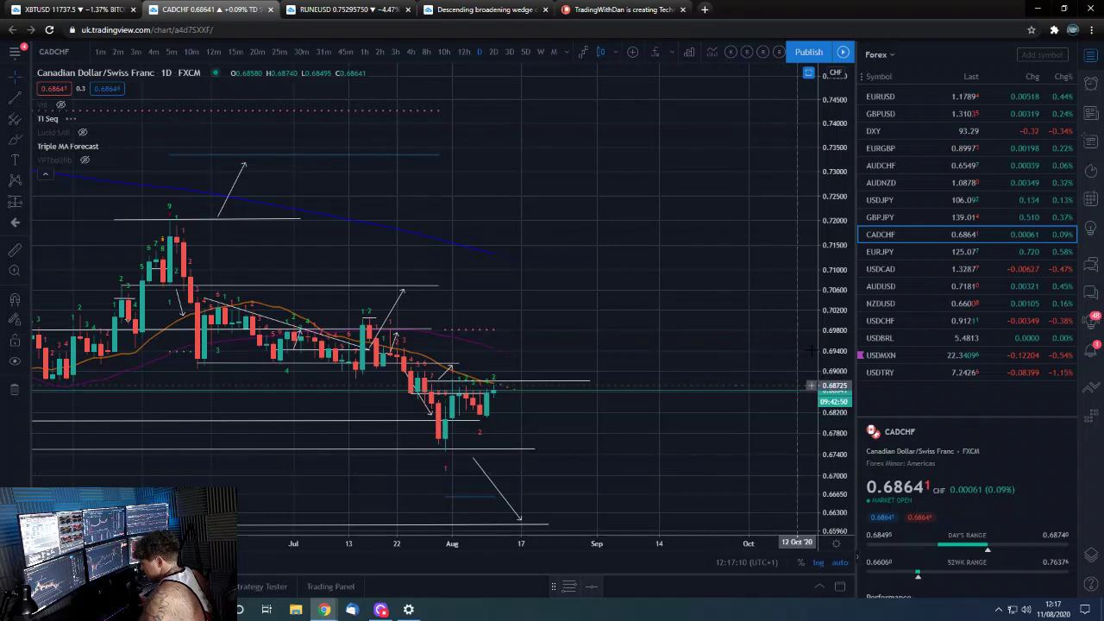
drag(835, 282, 840, 266)
drag(631, 261, 681, 183)
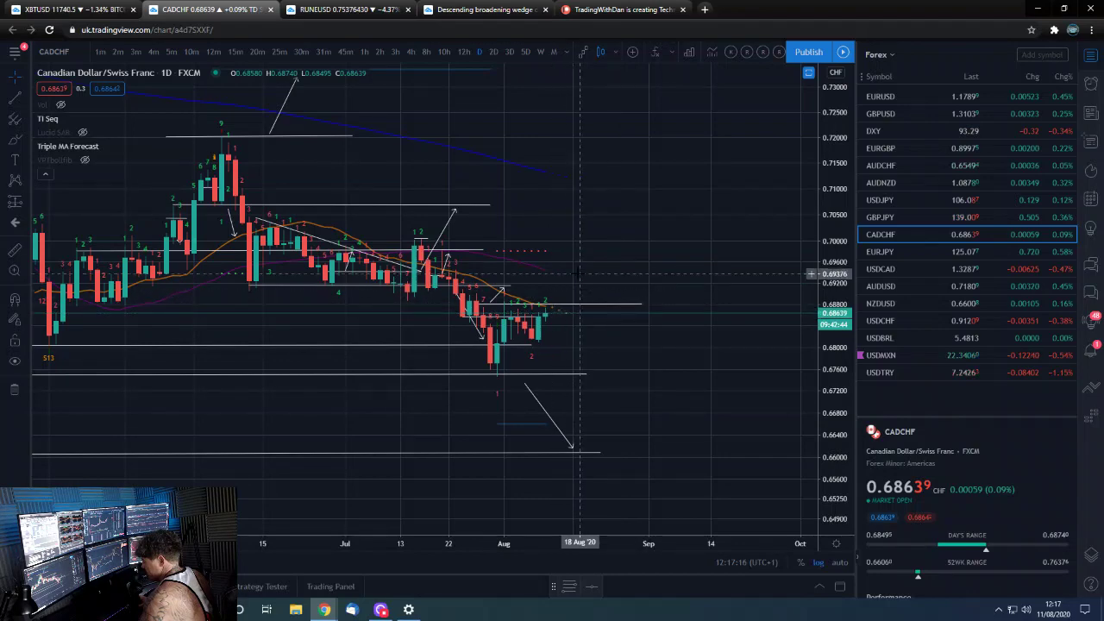
scroll(578, 289, down, 2)
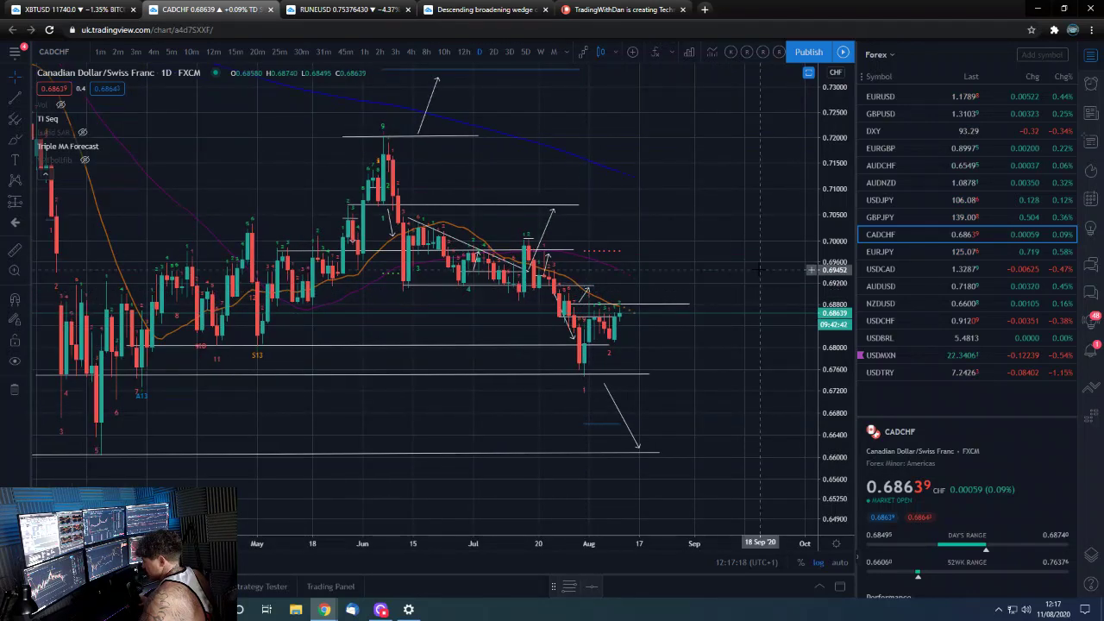
Step: Switch CADCHF to the 12-hour timeframe and extend the support line near 0.6800 forward to about 1 September at 0.6808
click(464, 52)
scroll(611, 304, down, 2)
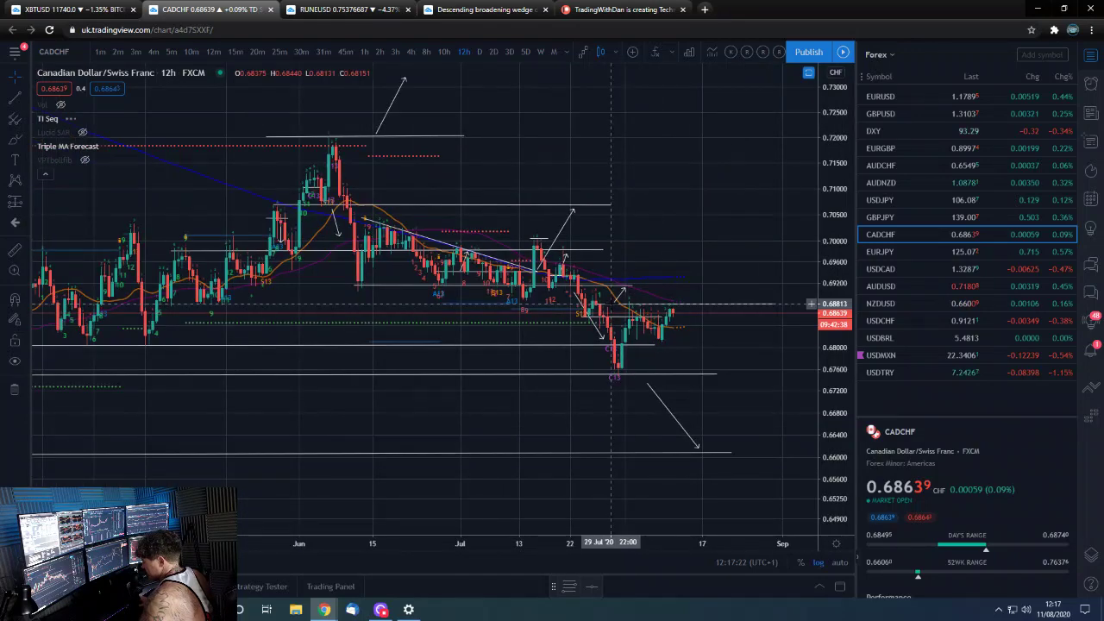
scroll(611, 303, up, 2)
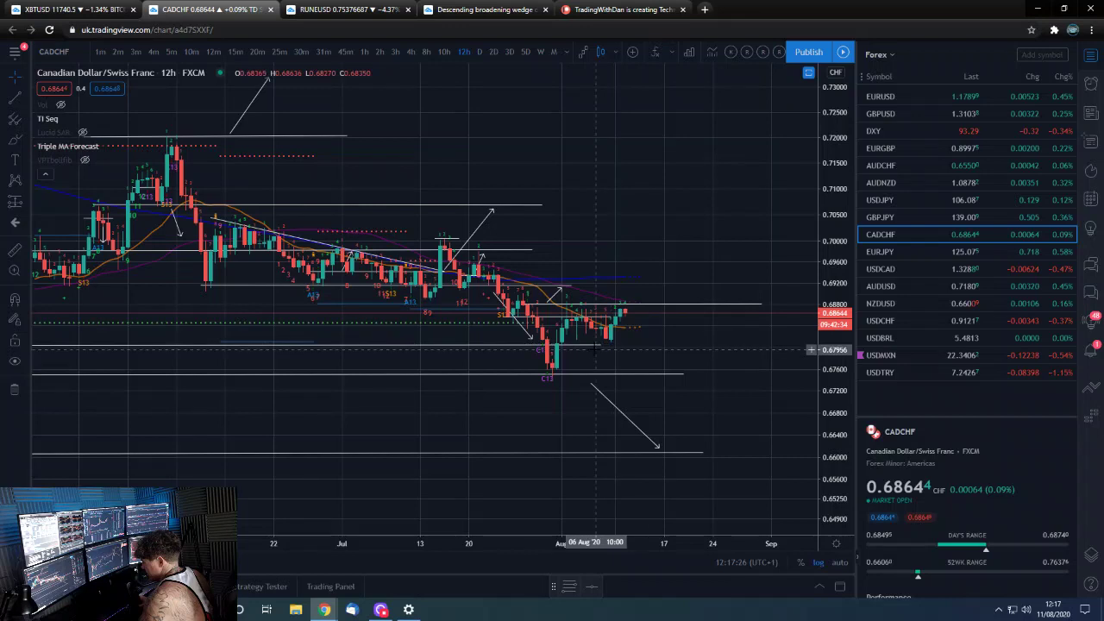
drag(600, 348, 771, 343)
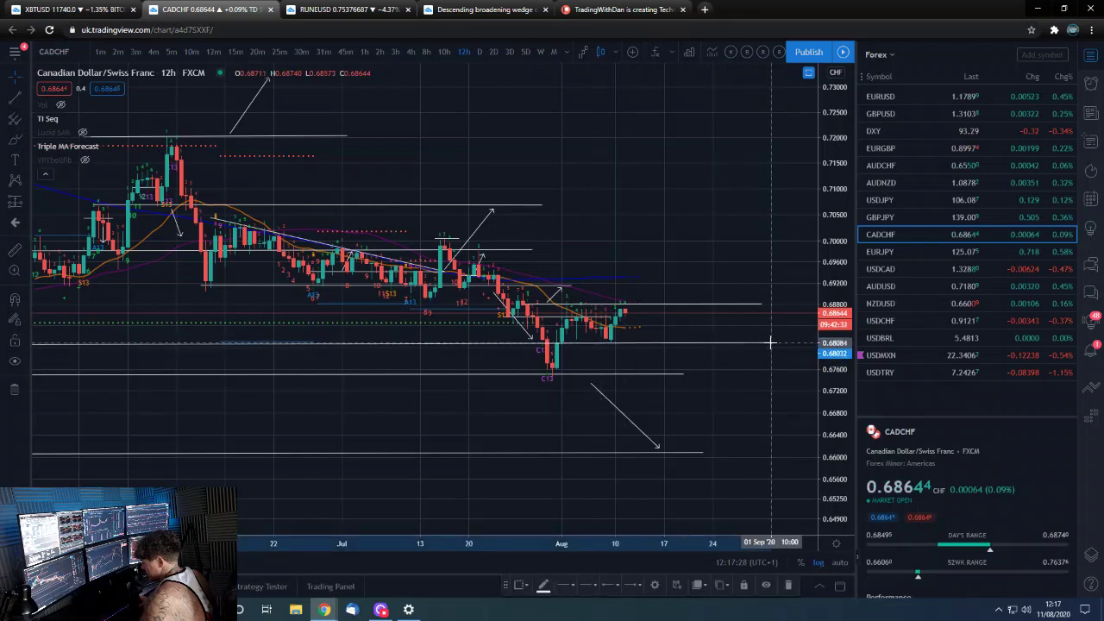
click(649, 352)
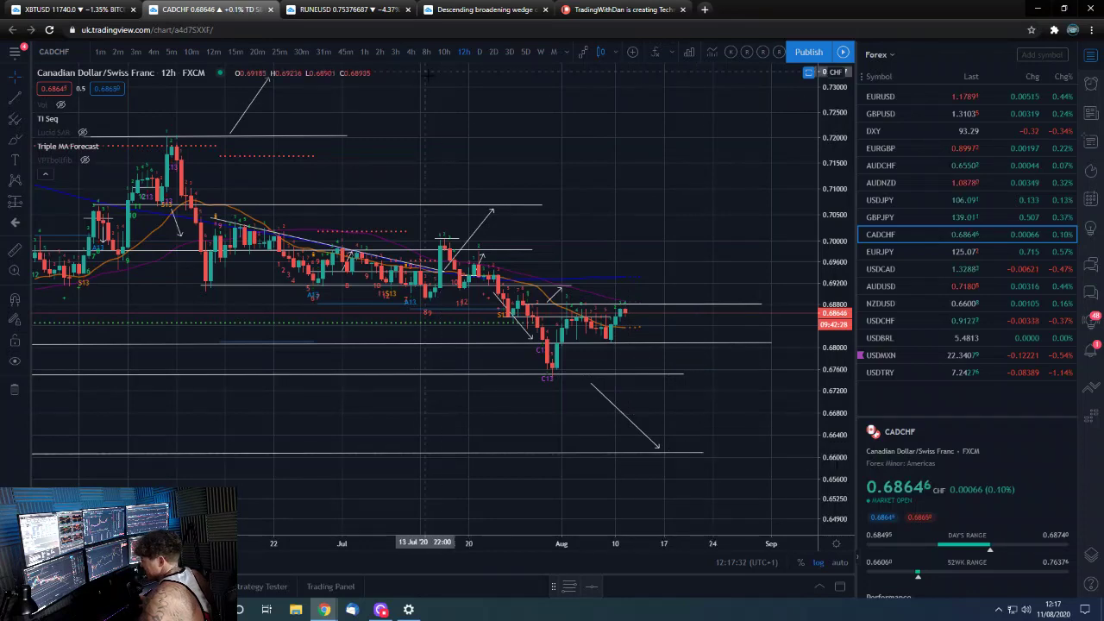
Step: Examine CADCHF on the 4-hour timeframe, checking the TD counts at the latest candles below the 0.6880 resistance line
click(411, 51)
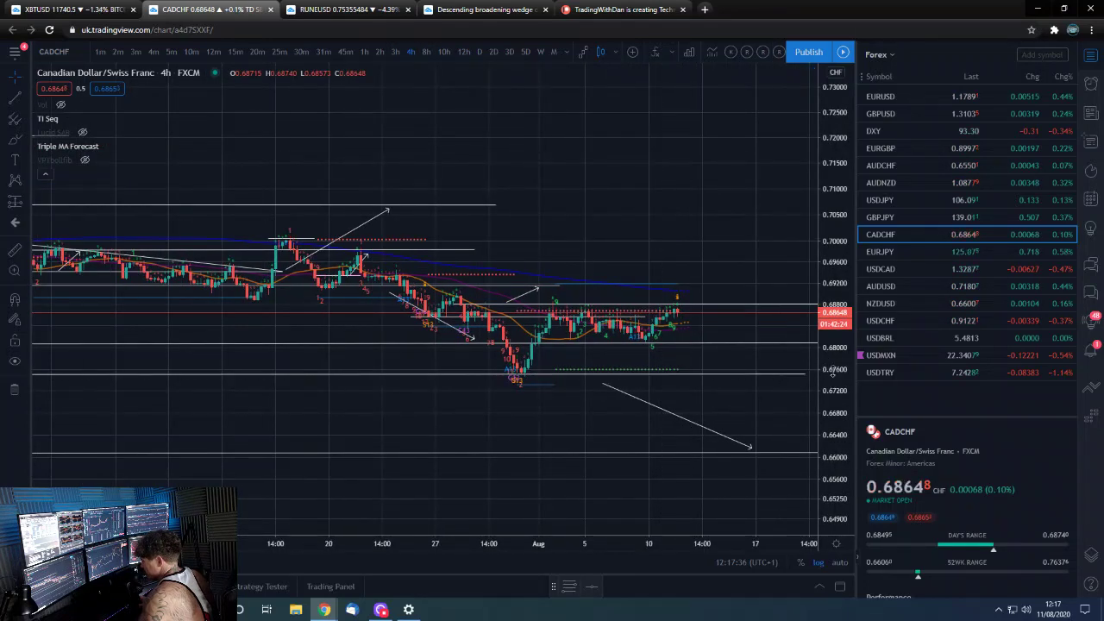
scroll(614, 422, up, 4)
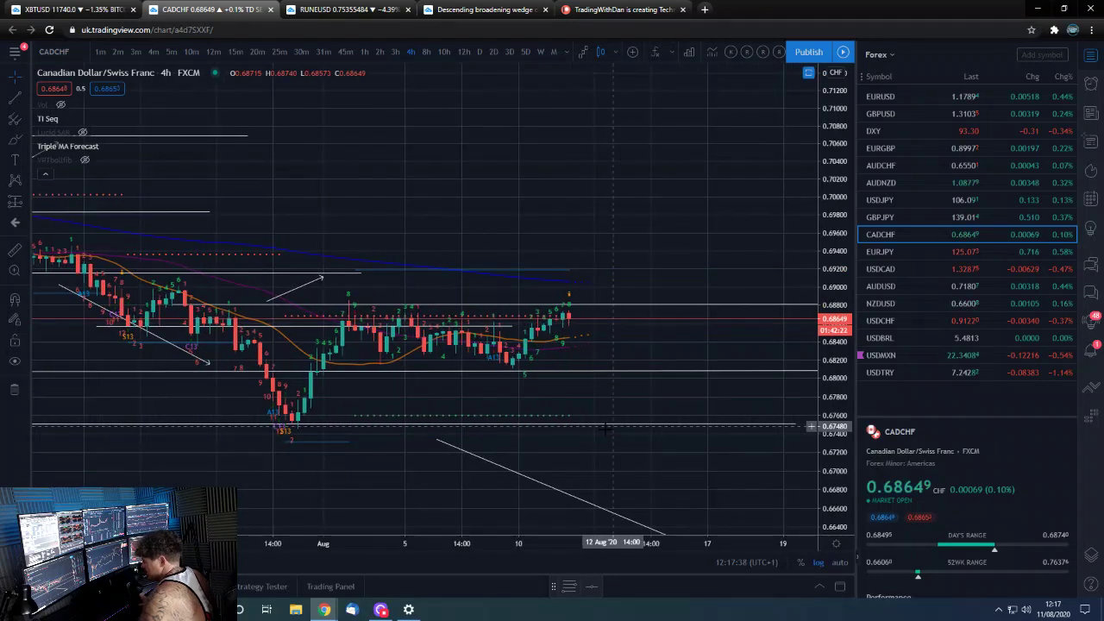
drag(530, 338, 466, 284)
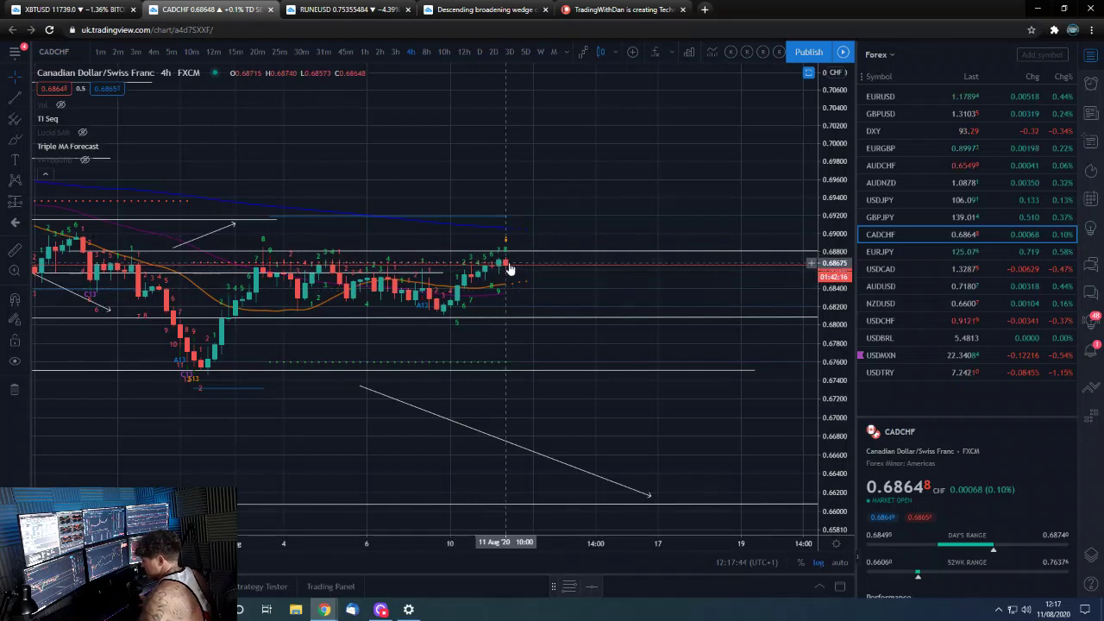
scroll(535, 270, down, 2)
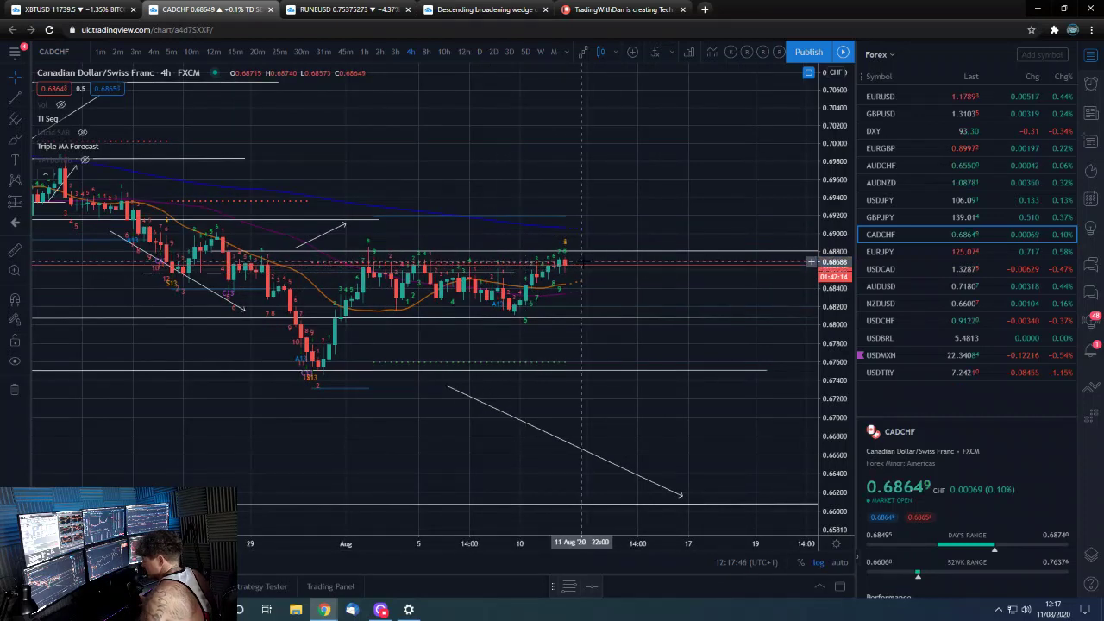
Step: Draw a downward arrow on CADCHF from about 0.68713 on 11 August to the support line at about 0.68097 on 13 August
click(11, 90)
click(52, 77)
click(576, 260)
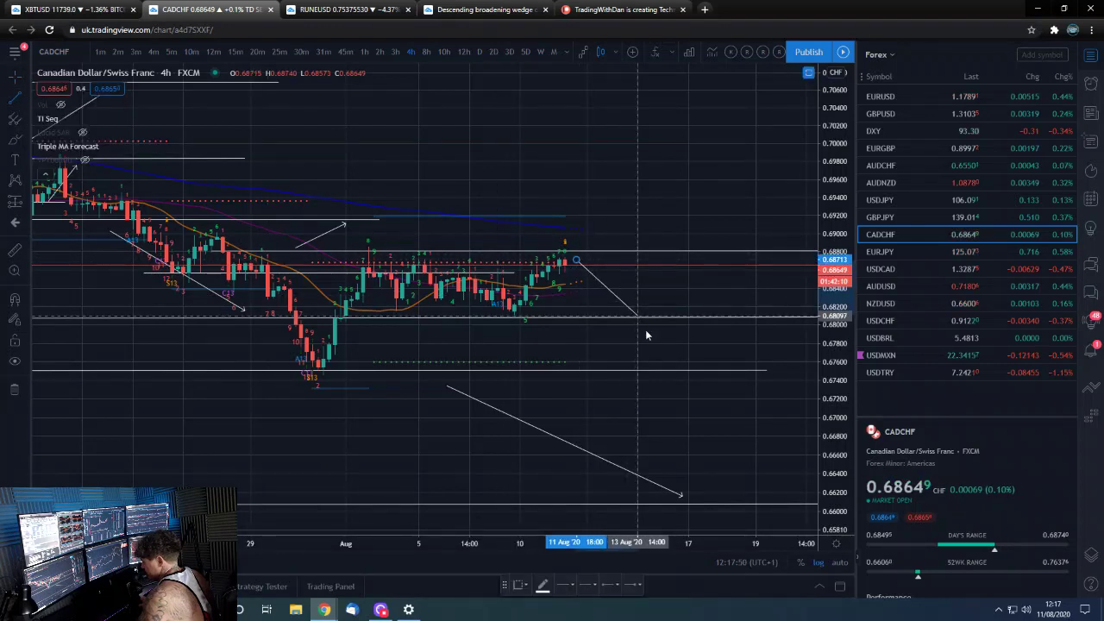
click(637, 316)
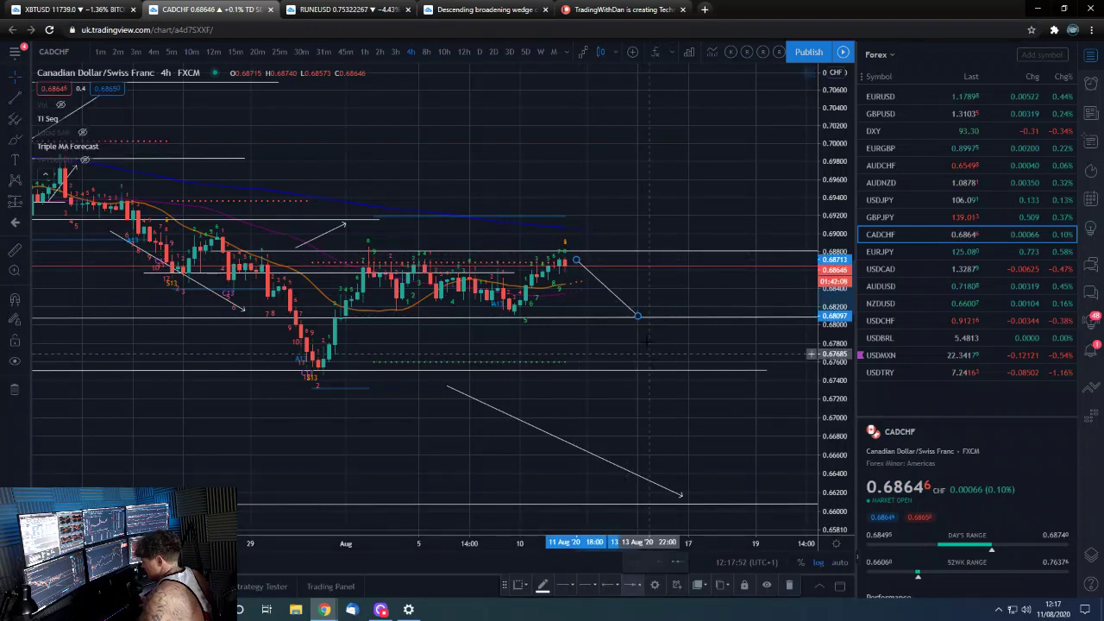
click(610, 294)
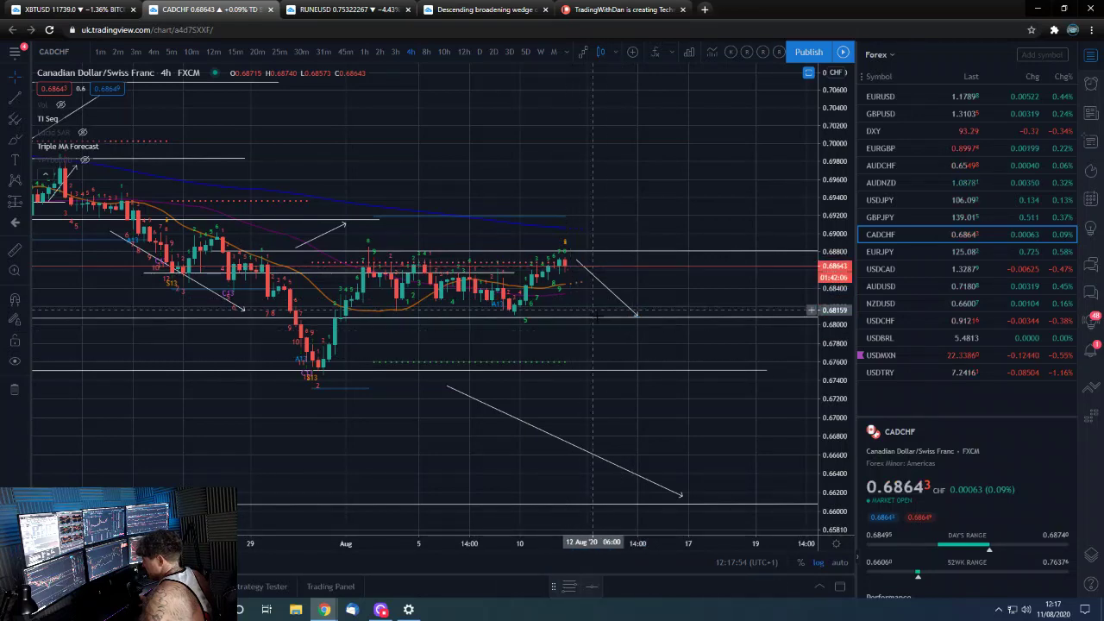
Step: Open EURJPY on the daily timeframe and examine the TD counts between the resistance line near 125.500 and the support lines below
click(898, 249)
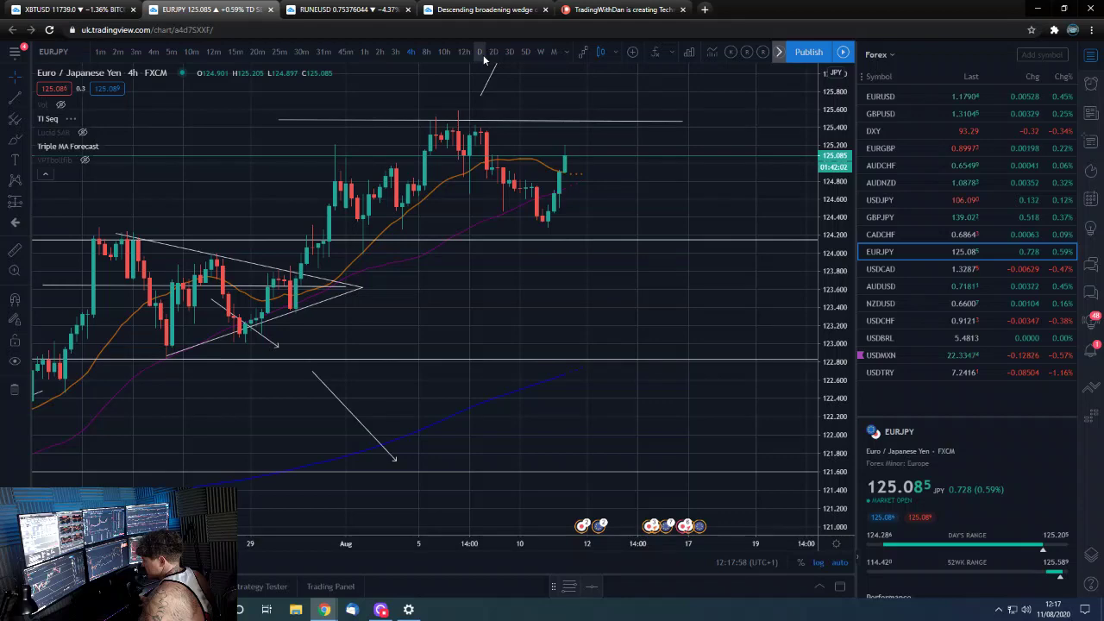
click(480, 51)
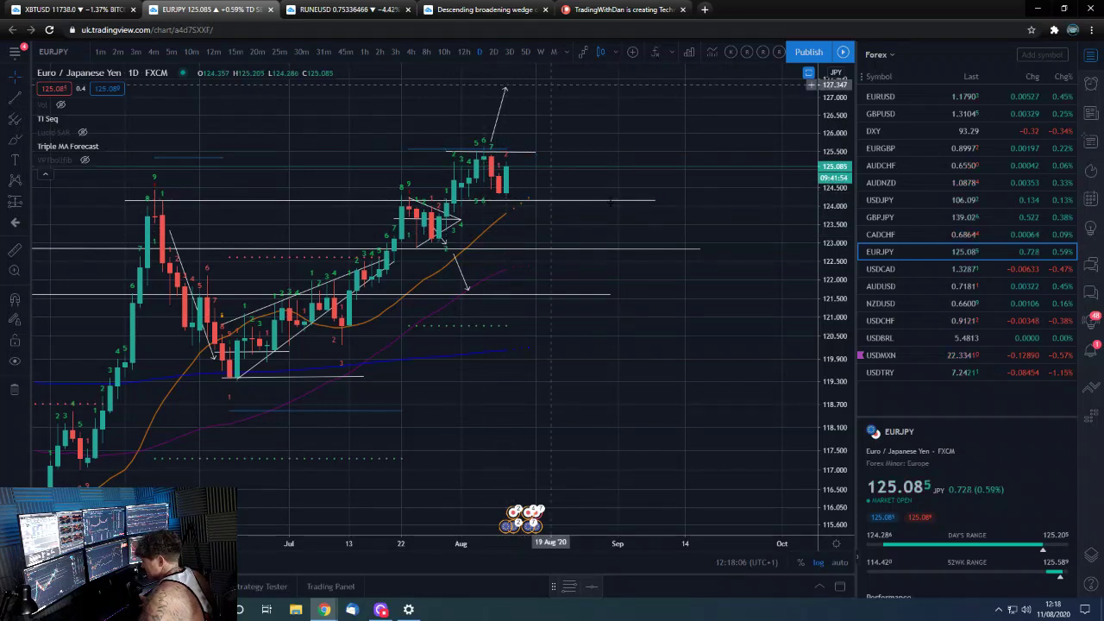
scroll(569, 326, up, 2)
drag(593, 352, 734, 381)
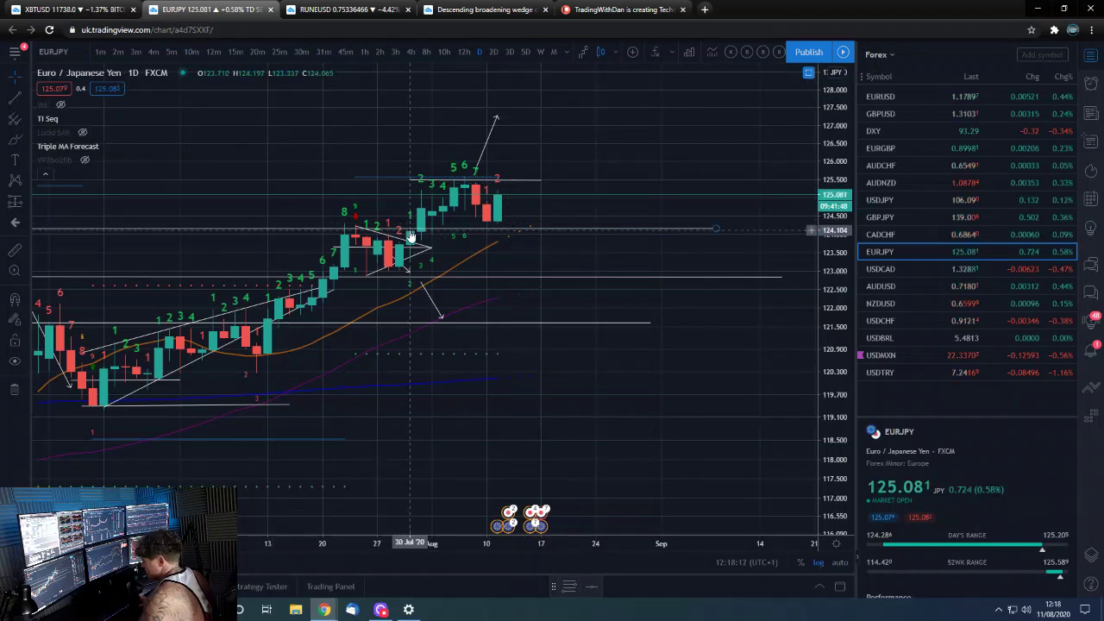
scroll(412, 235, up, 2)
scroll(415, 234, down, 7)
scroll(601, 196, up, 4)
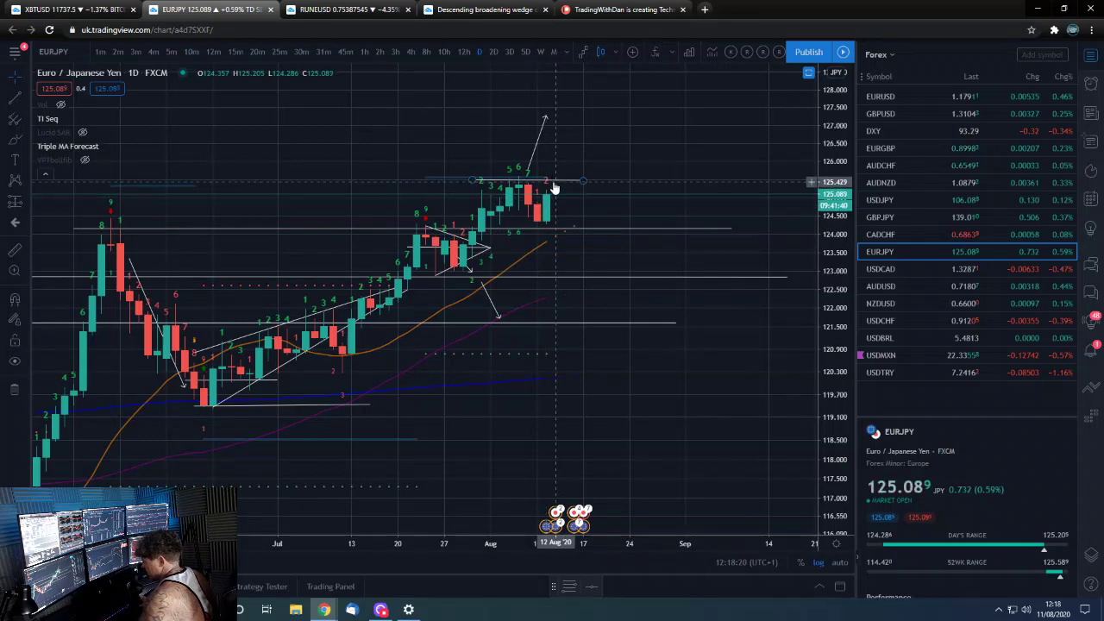
scroll(546, 233, up, 2)
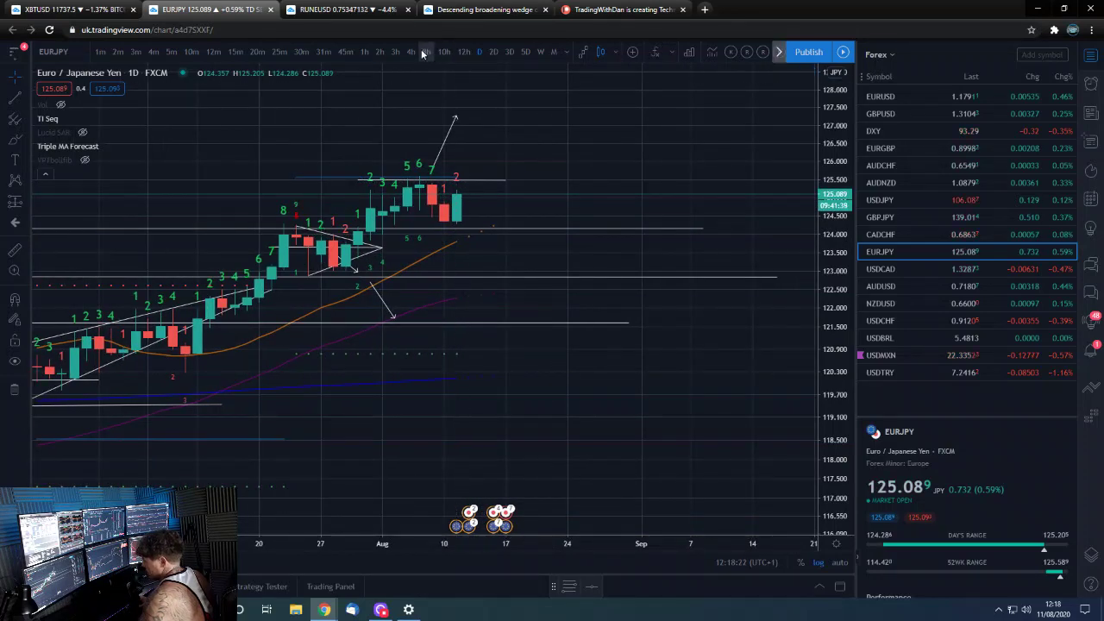
Step: Compare EURJPY on the 12-hour and 4-hour timeframes, checking the TD counts around the latest rebound
click(463, 53)
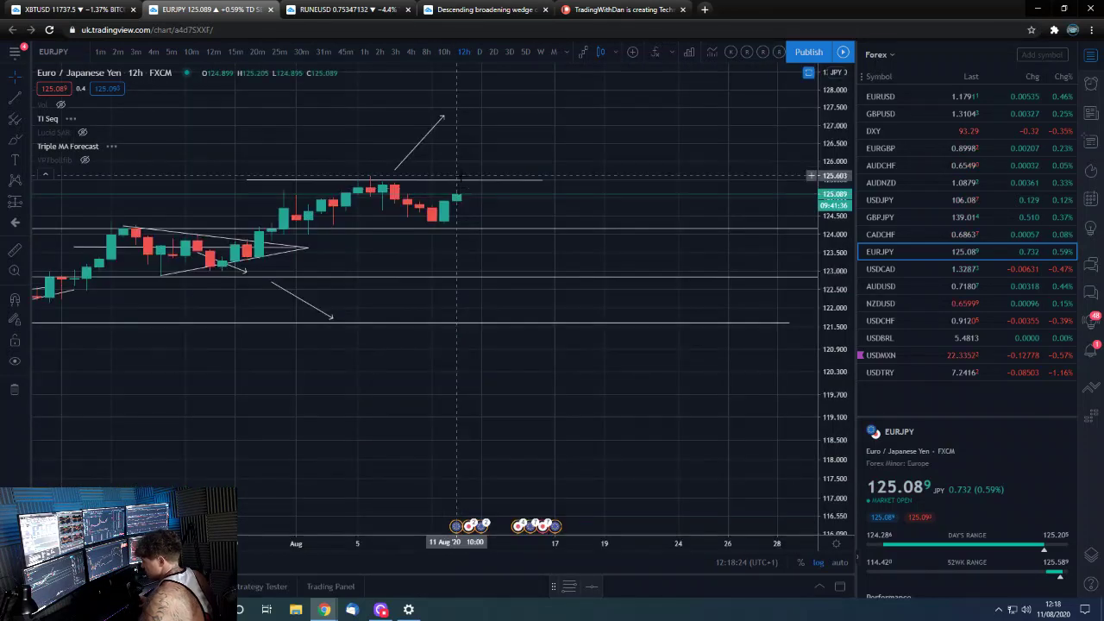
click(411, 52)
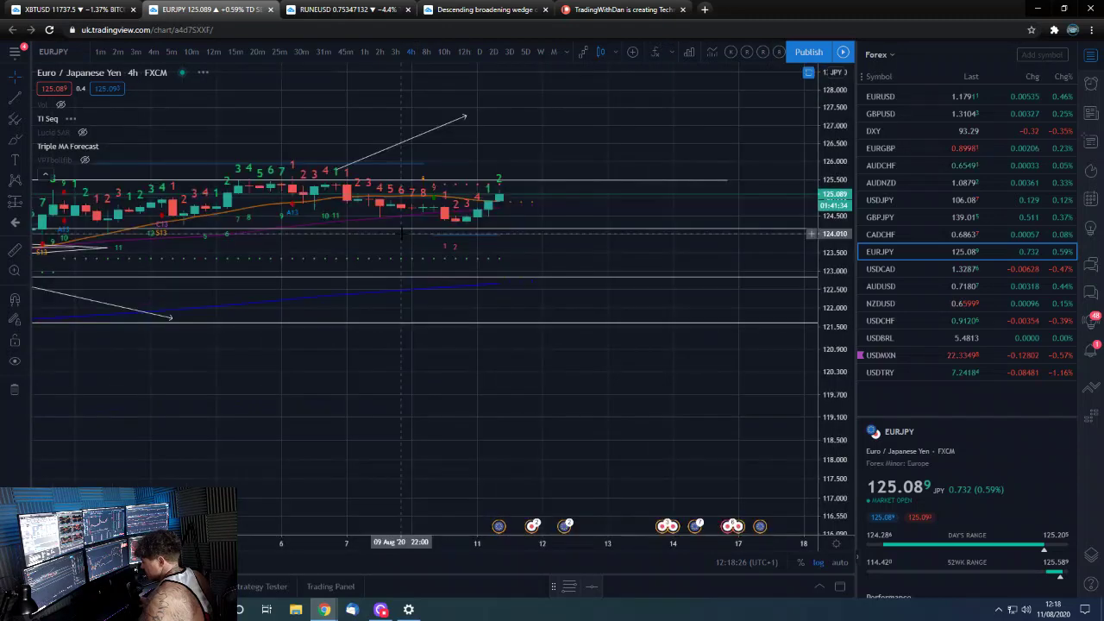
scroll(521, 210, down, 1)
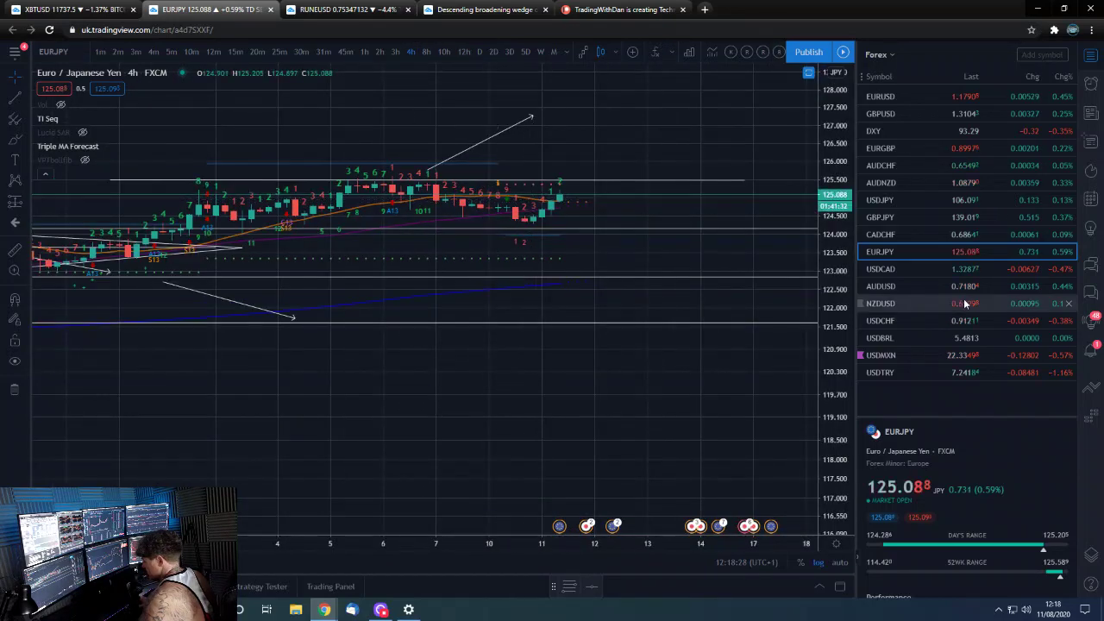
Step: Open USDCAD on the daily timeframe and examine the TD counts at the latest candles between the resistance lines and the lowest support line
click(894, 266)
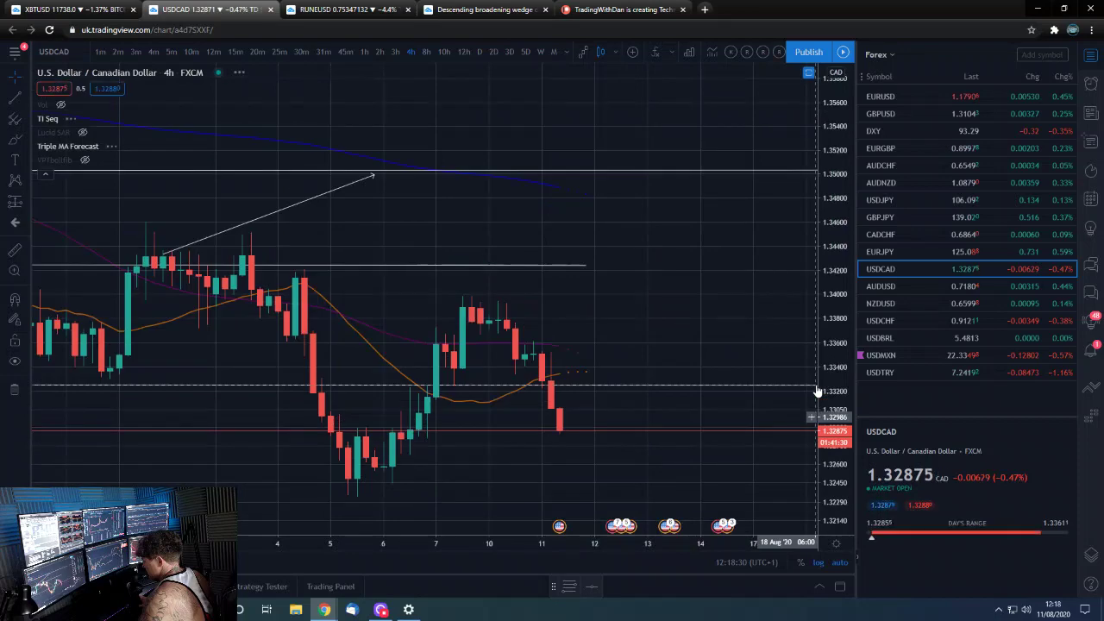
click(479, 51)
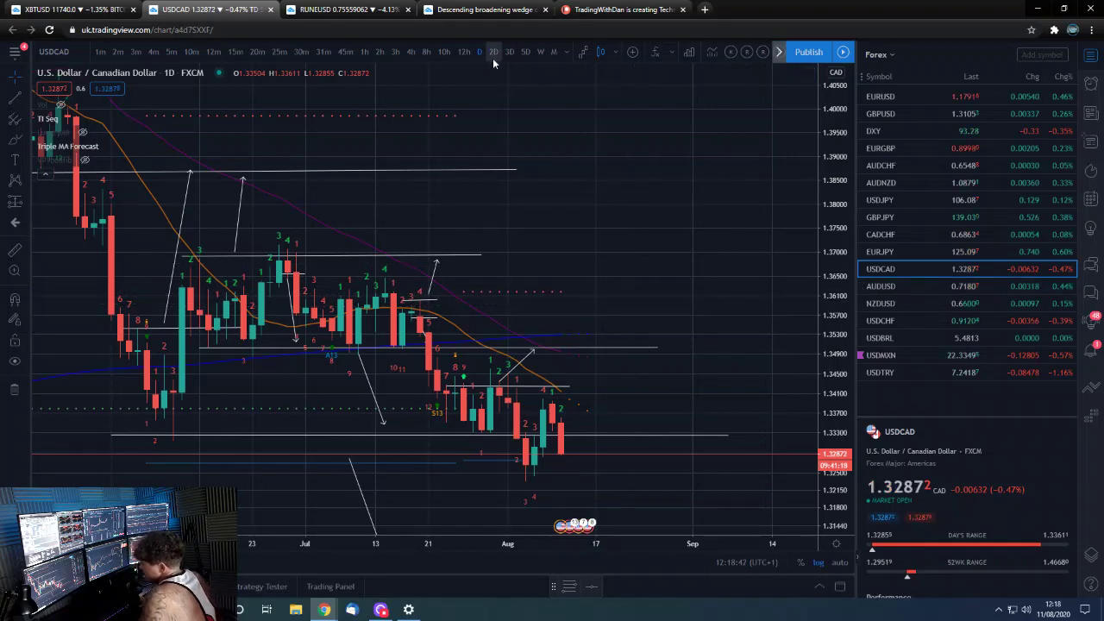
scroll(810, 324, up, 1)
drag(750, 345, 756, 190)
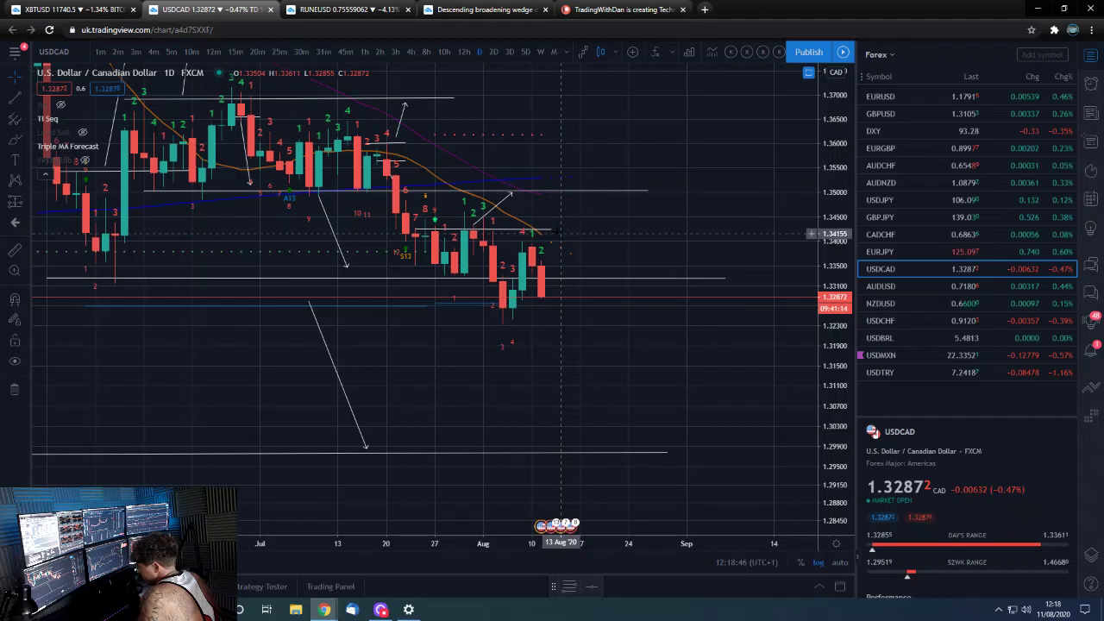
Step: Extend the USDCAD resistance line near 1.342 to 25 August and move the long downward arrow just after the latest candle, pointing to the lowest support line
drag(555, 234, 638, 229)
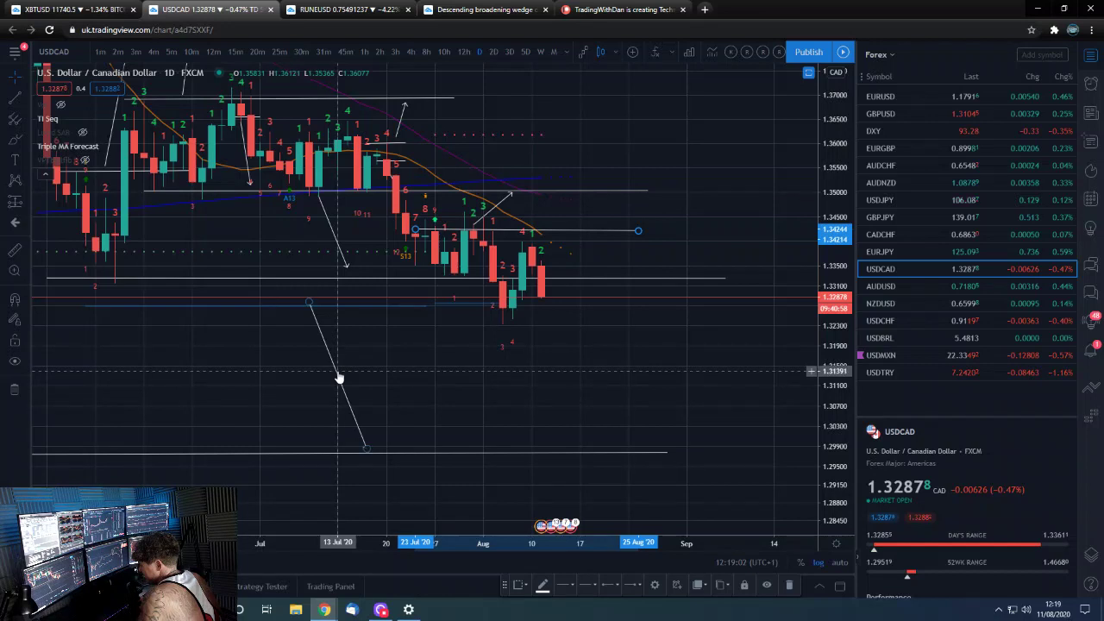
drag(337, 374, 618, 363)
click(550, 369)
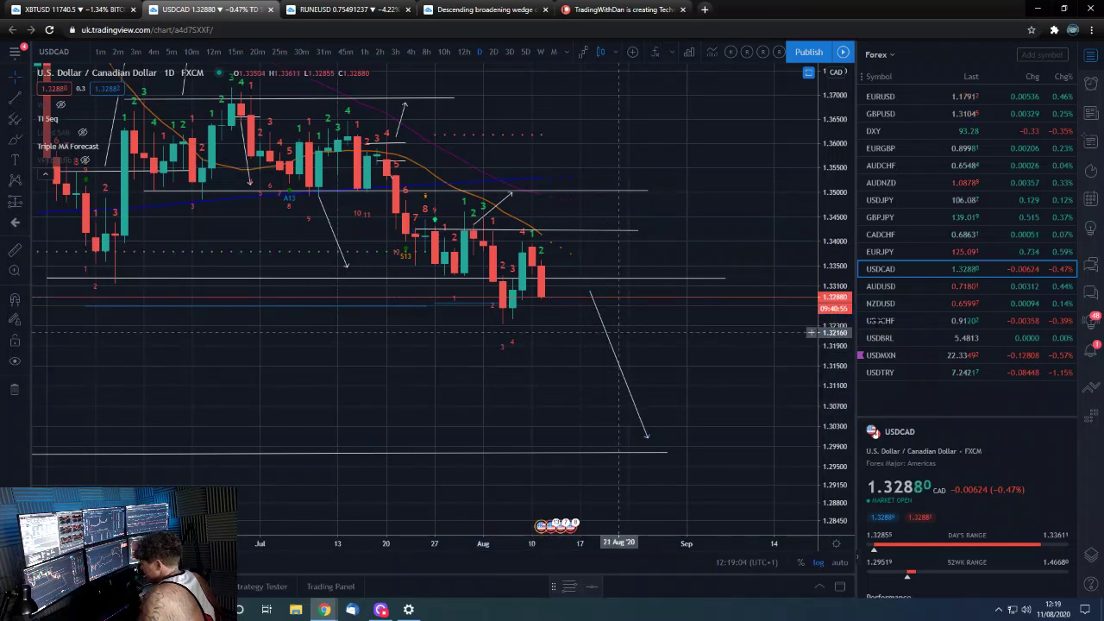
Step: On the 4-hour USDCAD chart, draw a support line without an arrowhead from about 1.32264 on 4 August to about 1.32299 on 14 August
click(462, 52)
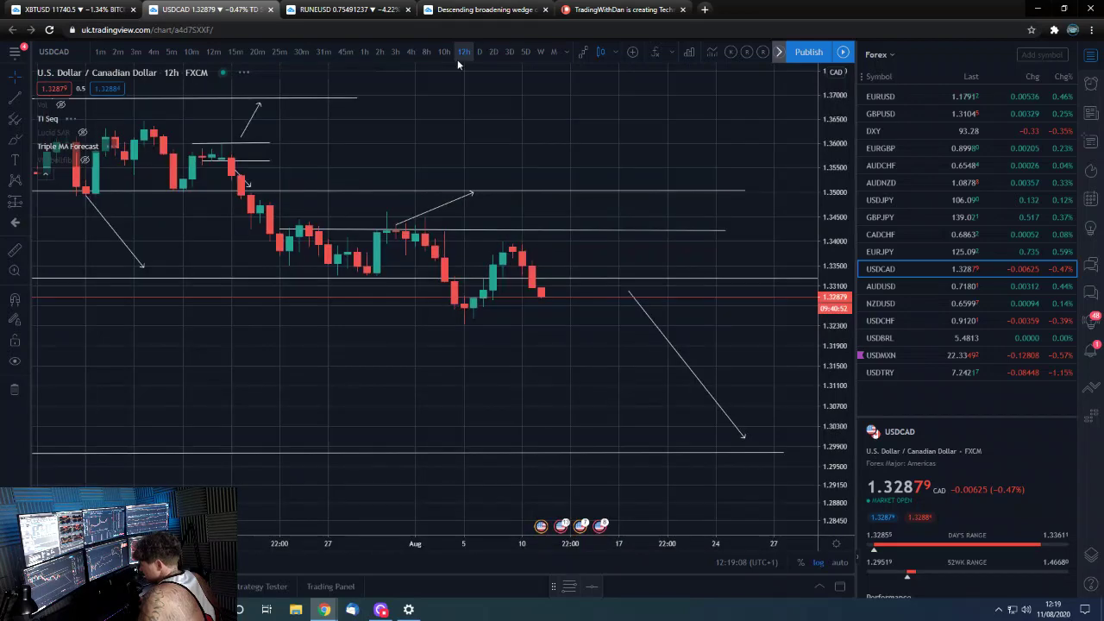
click(411, 52)
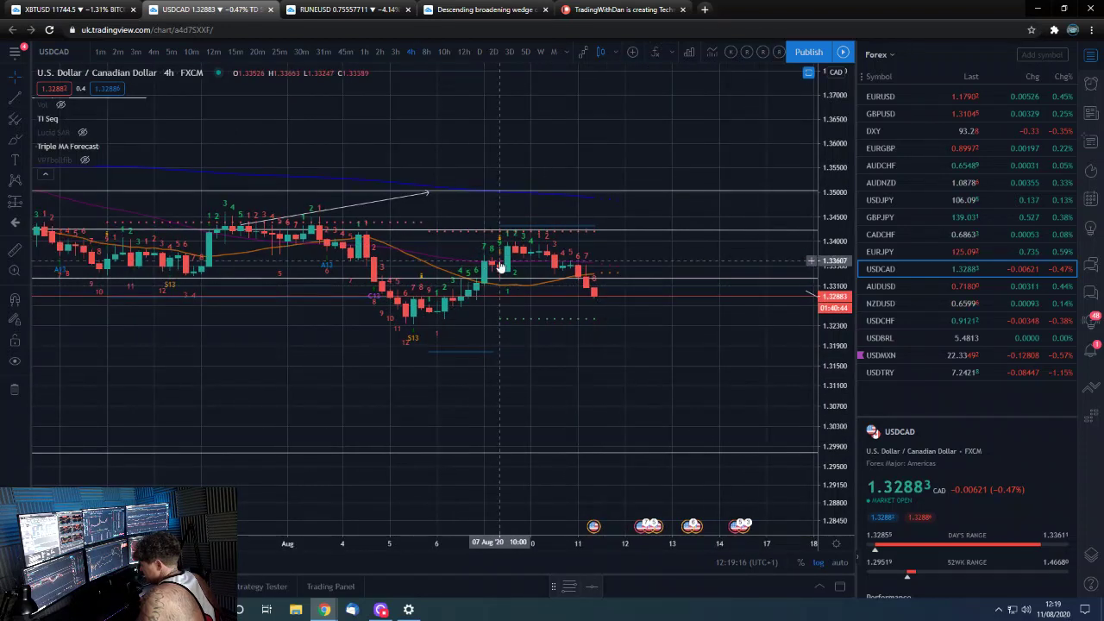
click(374, 330)
click(373, 328)
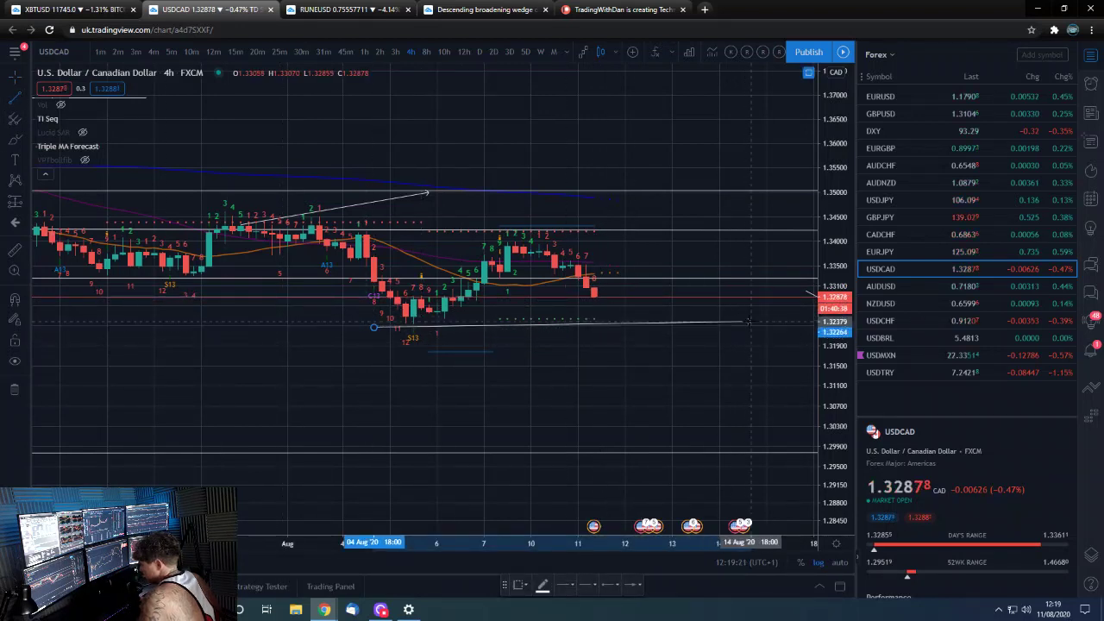
click(749, 325)
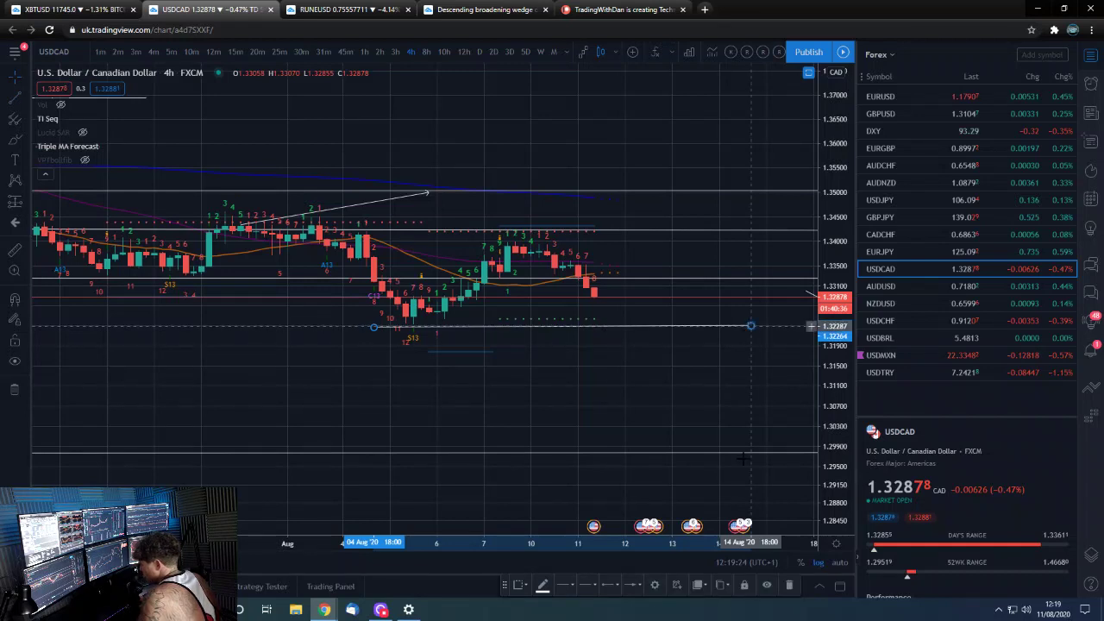
click(630, 590)
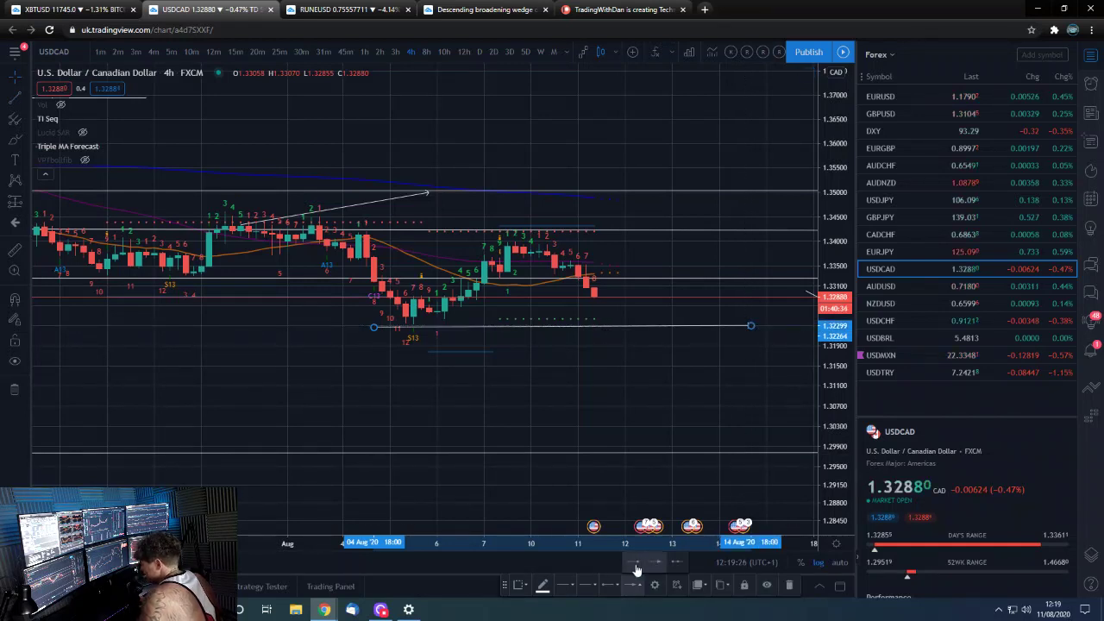
click(635, 564)
click(594, 313)
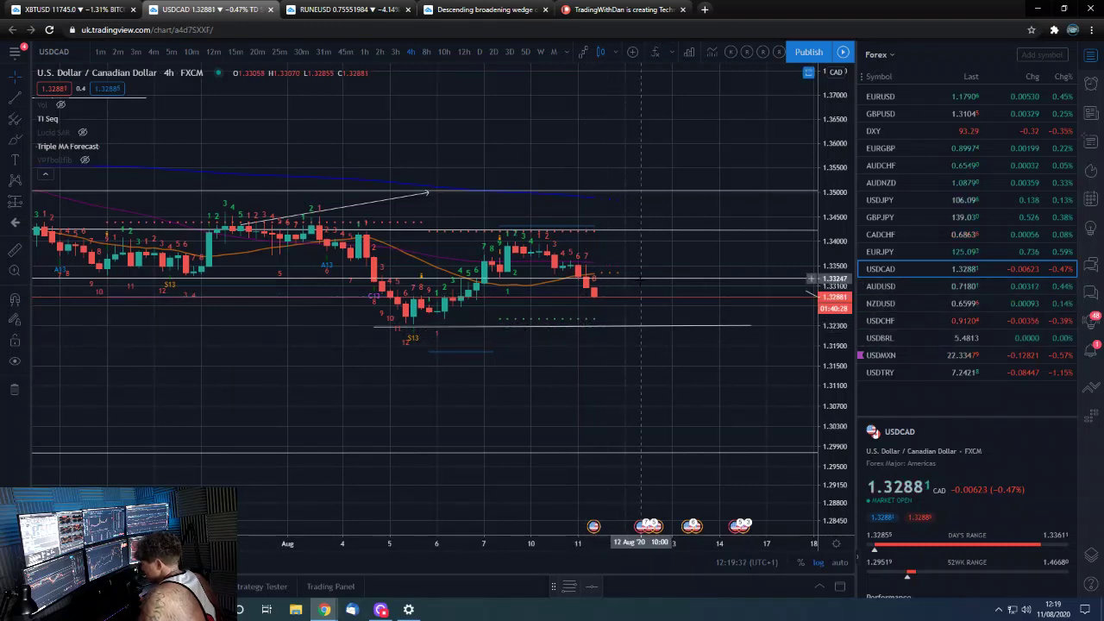
Step: Open AUDUSD on the daily timeframe and examine the TD counts around the rising trendline and the nearby horizontal levels
click(944, 285)
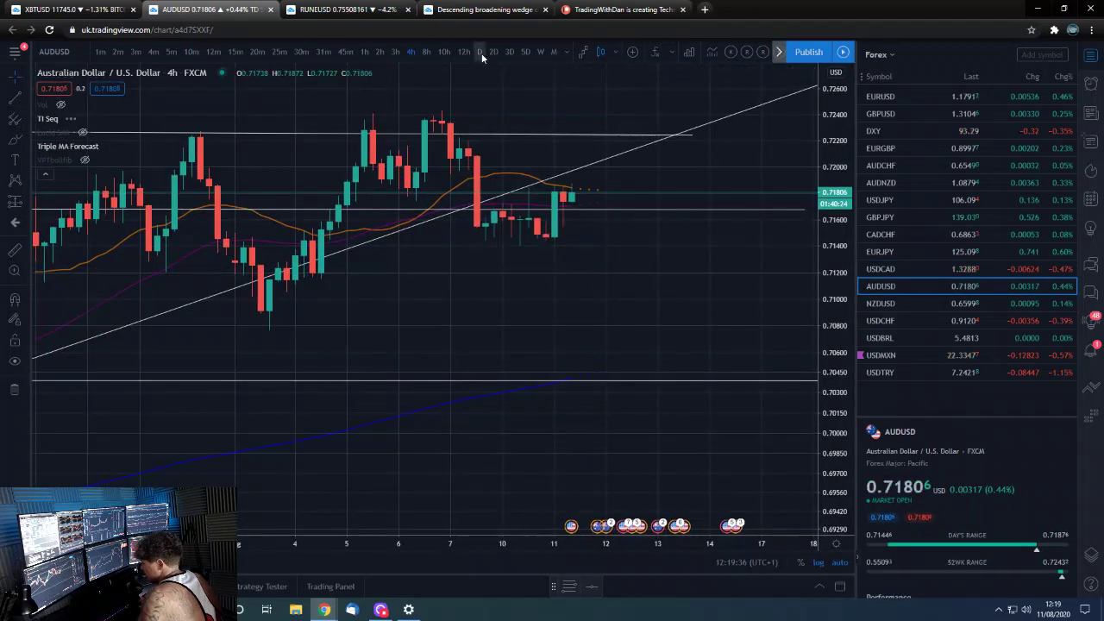
click(480, 52)
scroll(704, 257, down, 5)
scroll(729, 308, up, 5)
drag(831, 322, 833, 241)
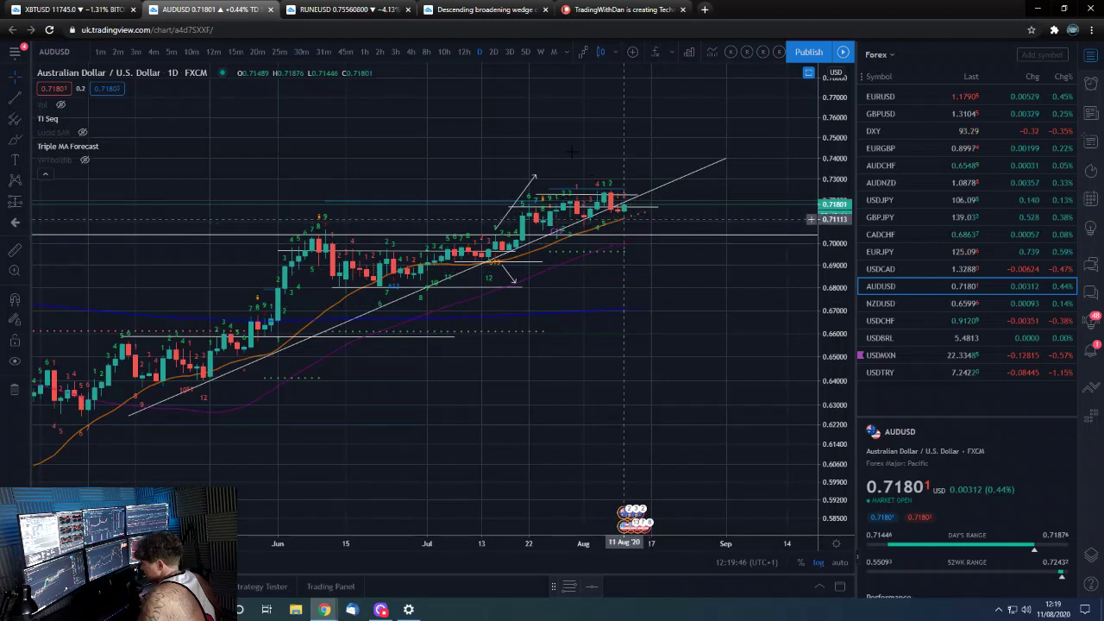
Step: Compare AUDUSD on the 12-hour and 4-hour timeframes, checking the latest candles against the rising trendline and the horizontal levels
click(463, 52)
scroll(655, 355, up, 3)
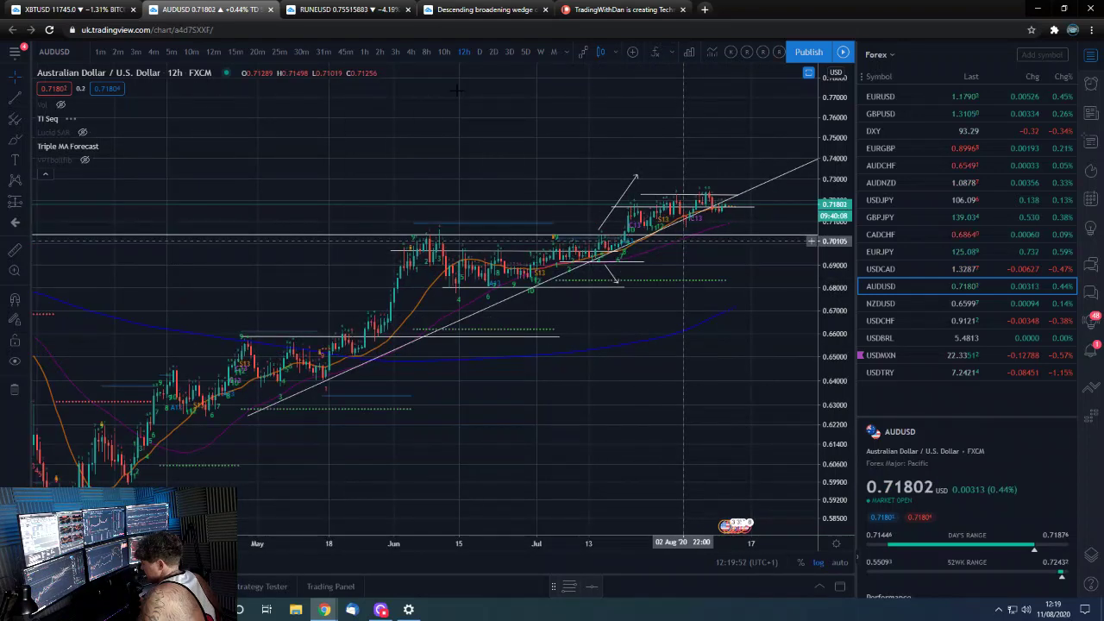
click(411, 52)
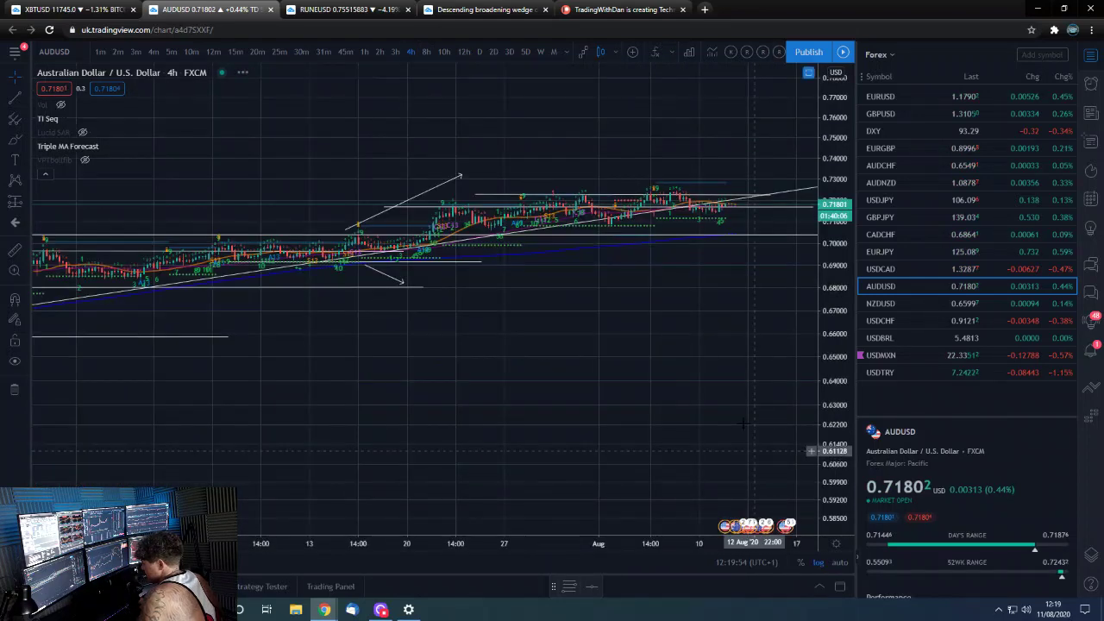
scroll(742, 423, down, 5)
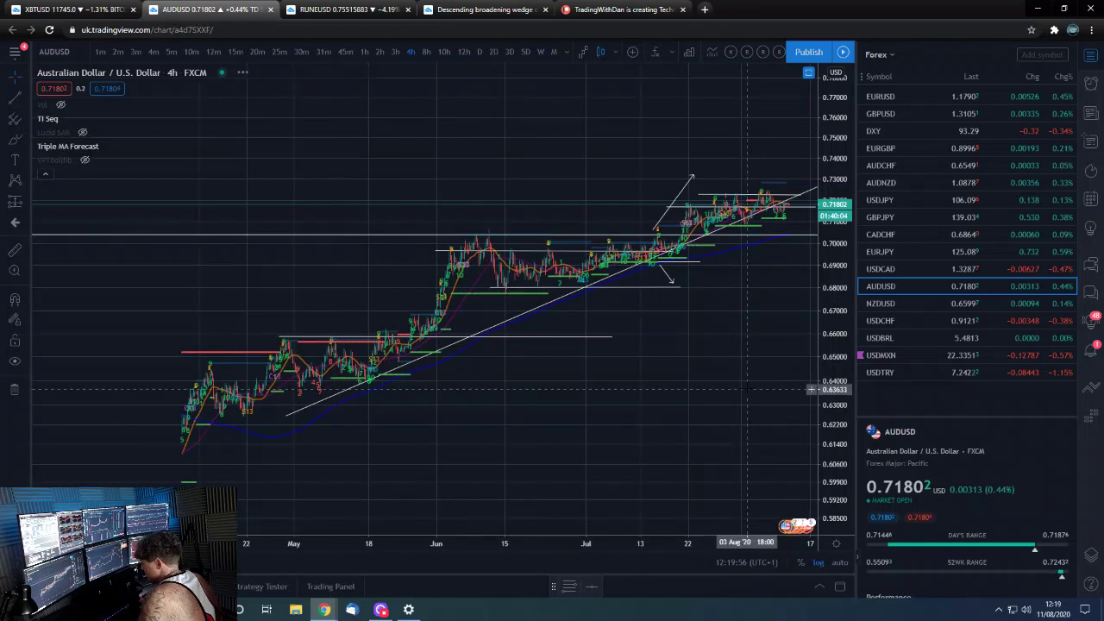
drag(680, 414, 650, 422)
scroll(812, 400, up, 2)
drag(846, 332, 845, 305)
scroll(818, 362, up, 5)
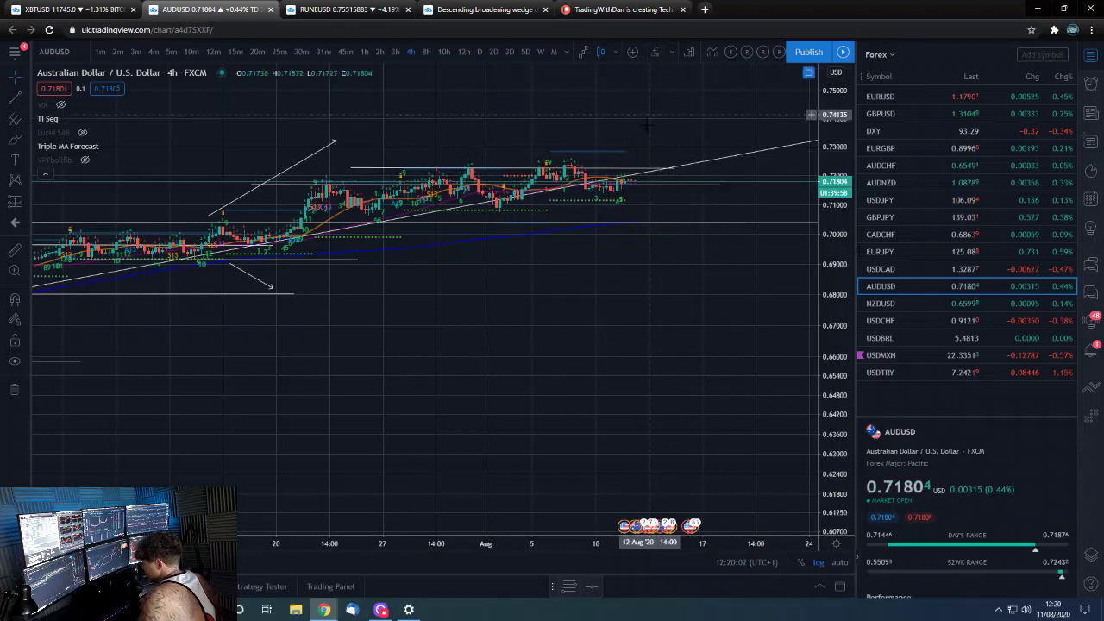
Step: Open NZDUSD on the daily timeframe and examine the TD counts and the downward arrow towards the support line near 0.6400
click(881, 303)
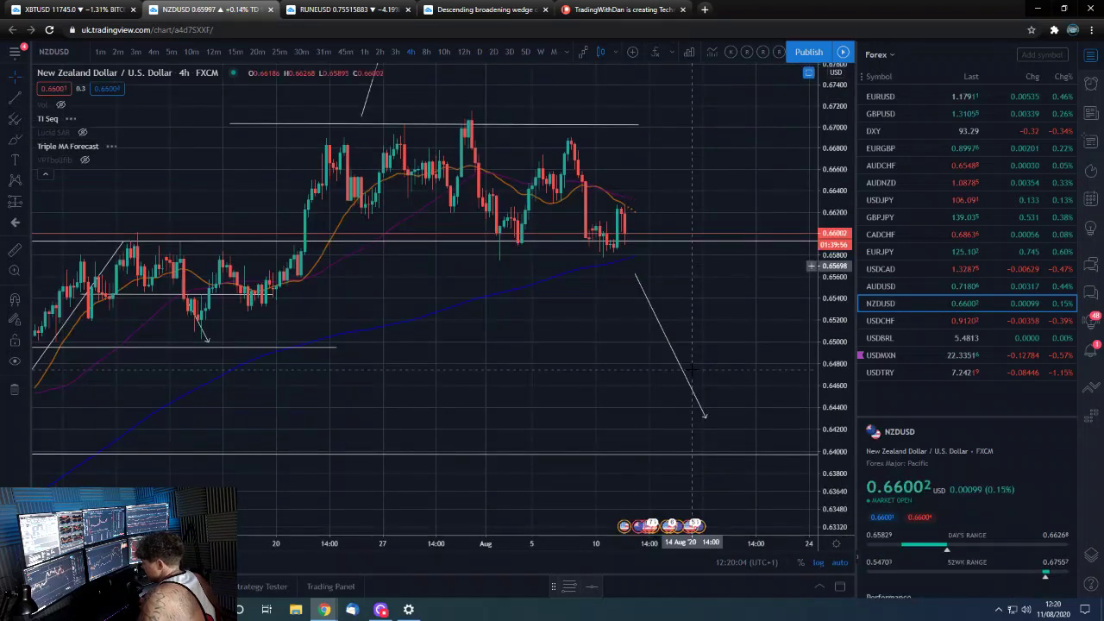
click(479, 52)
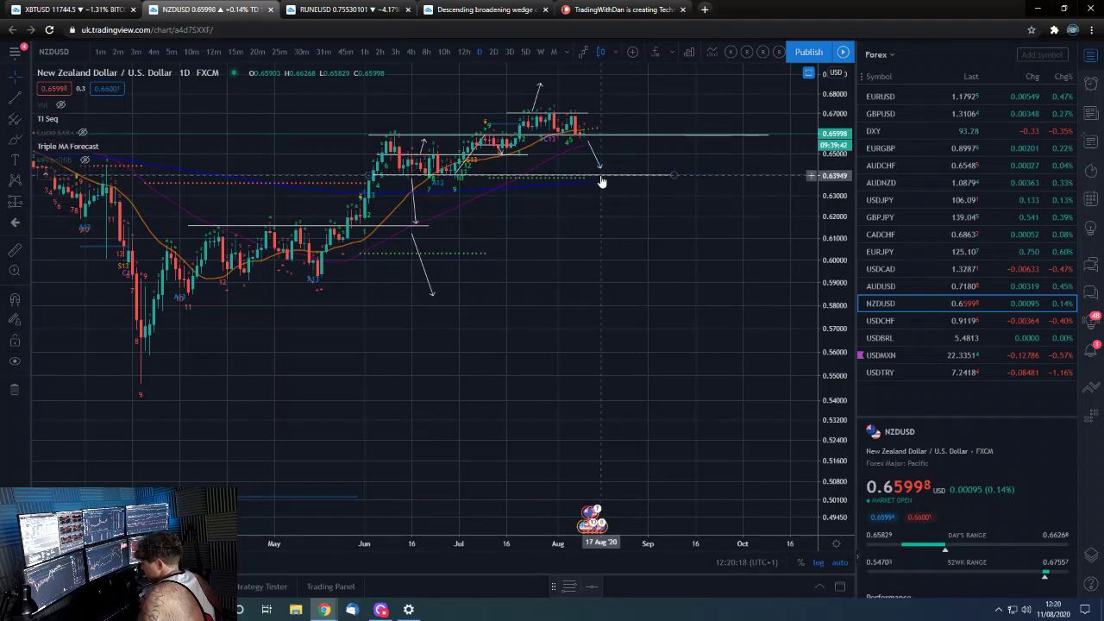
scroll(600, 181, down, 2)
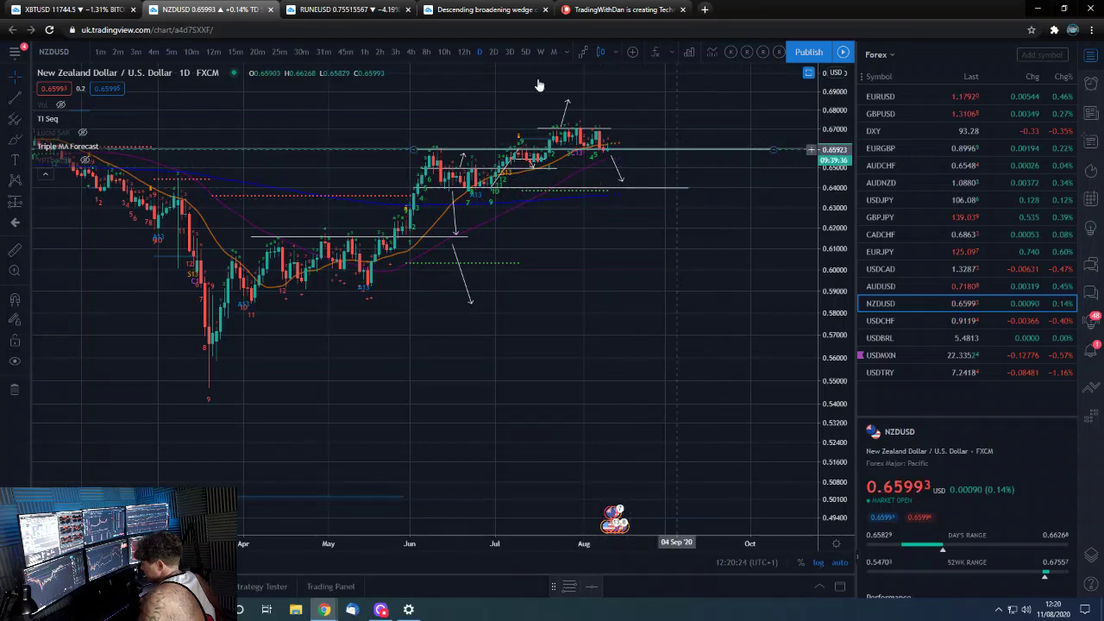
Step: Compare NZDUSD on the 12-hour and 4-hour timeframes, checking the latest candles against the nearest support line
click(463, 55)
scroll(776, 380, up, 5)
scroll(458, 207, down, 2)
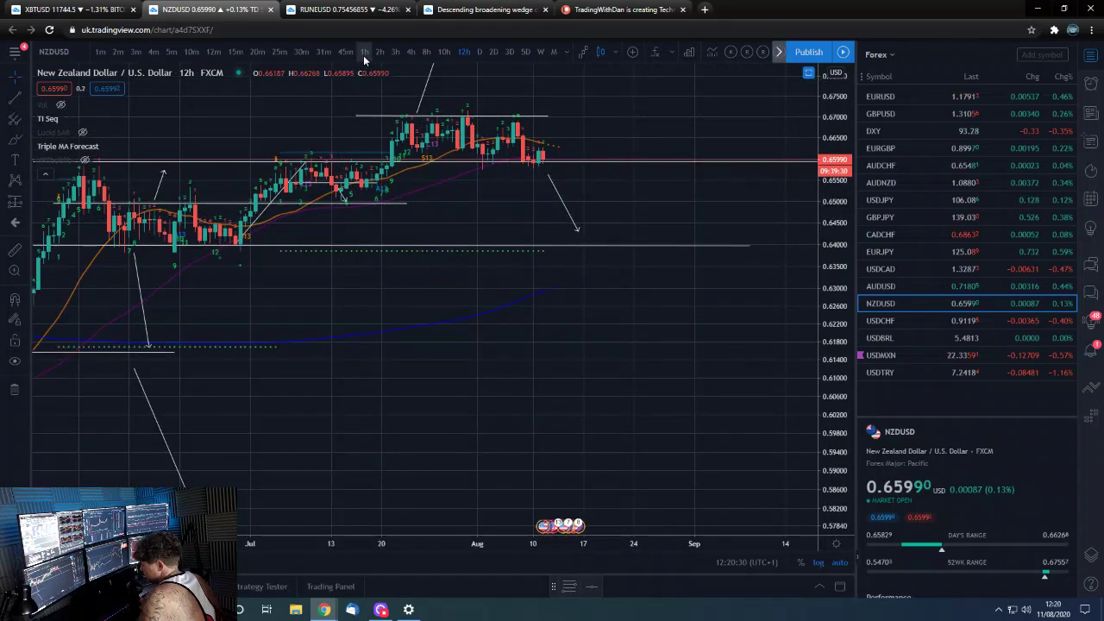
click(411, 52)
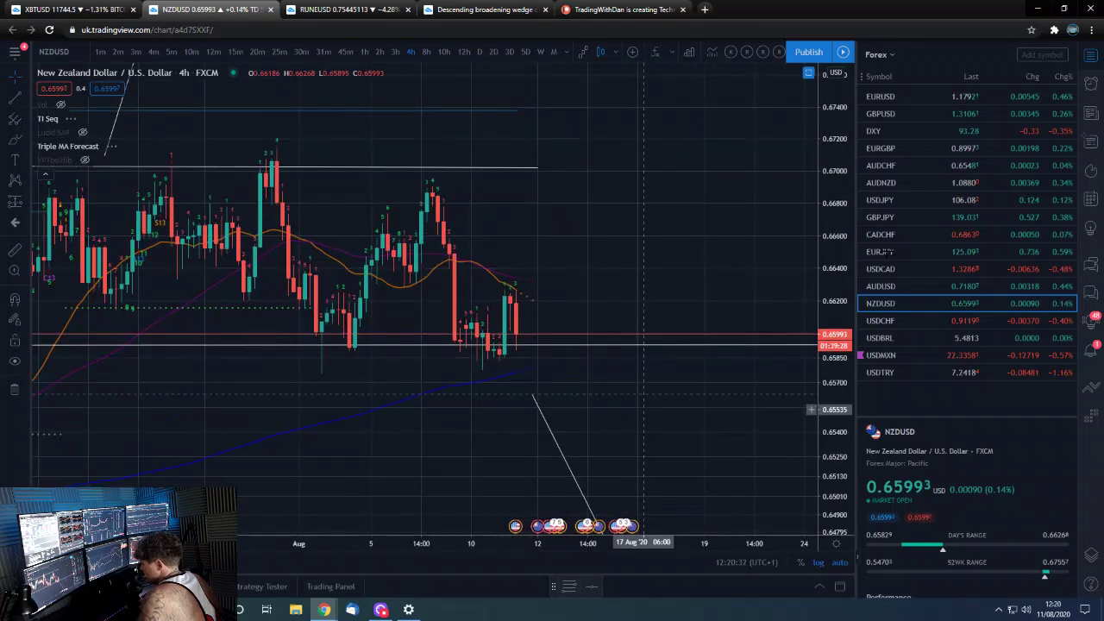
Step: Open USDCHF on the daily timeframe and examine the TD counts between the 0.9200 resistance line and the support line below
key(Down)
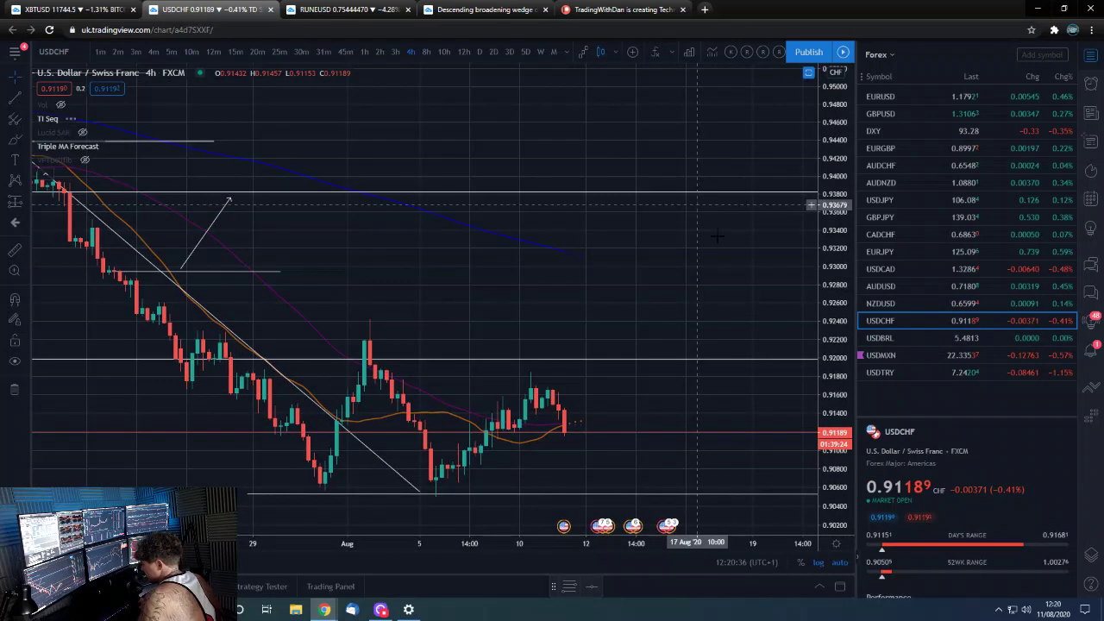
click(480, 51)
scroll(731, 362, up, 2)
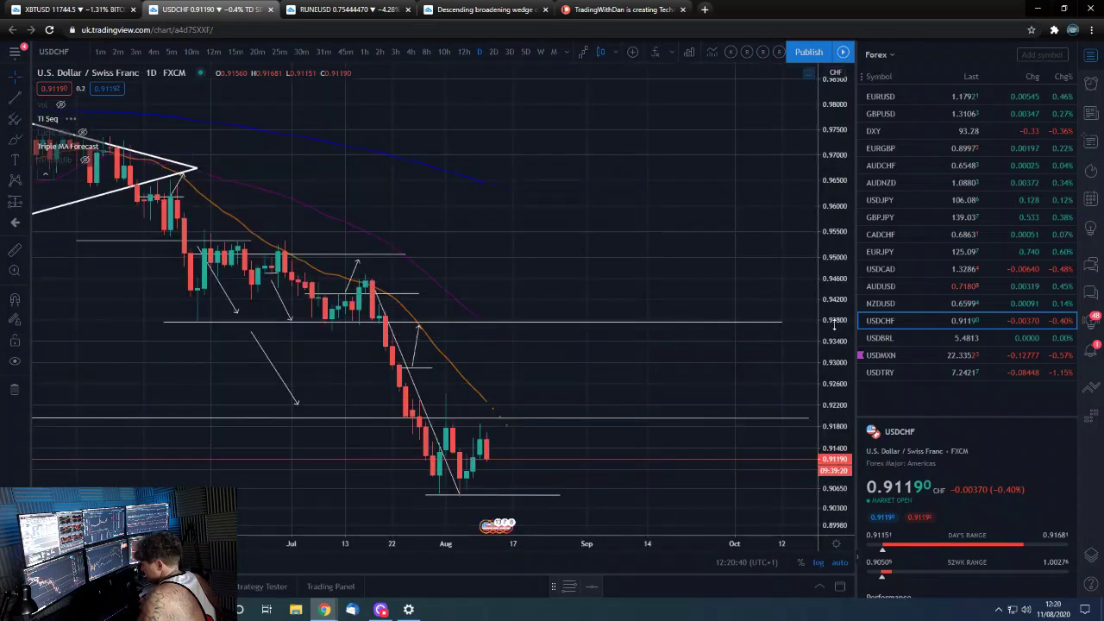
drag(703, 269, 721, 131)
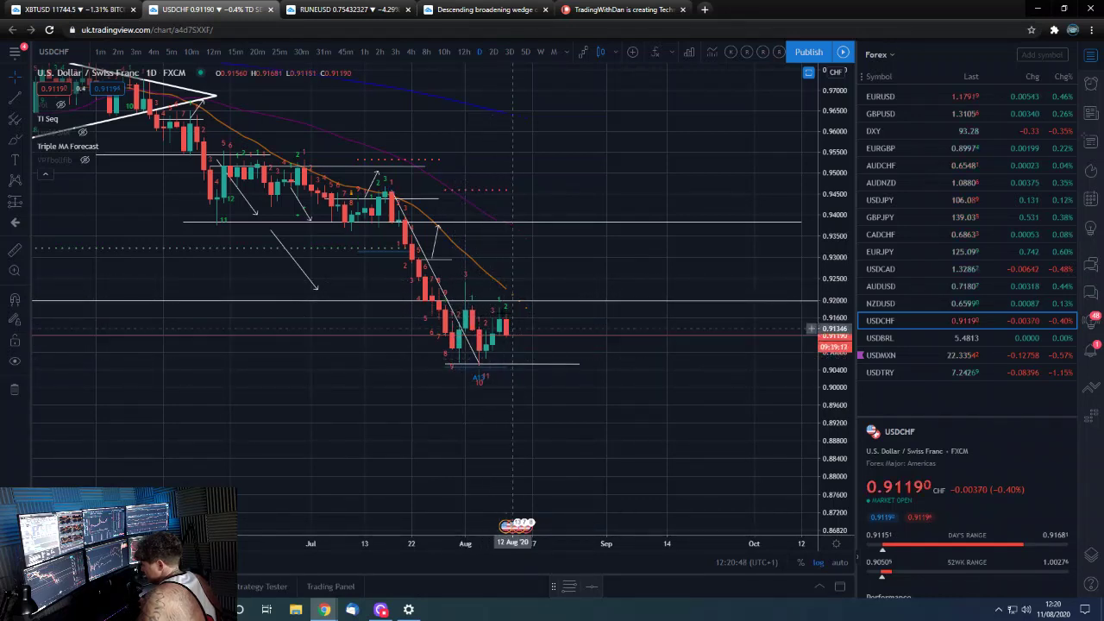
scroll(514, 330, up, 2)
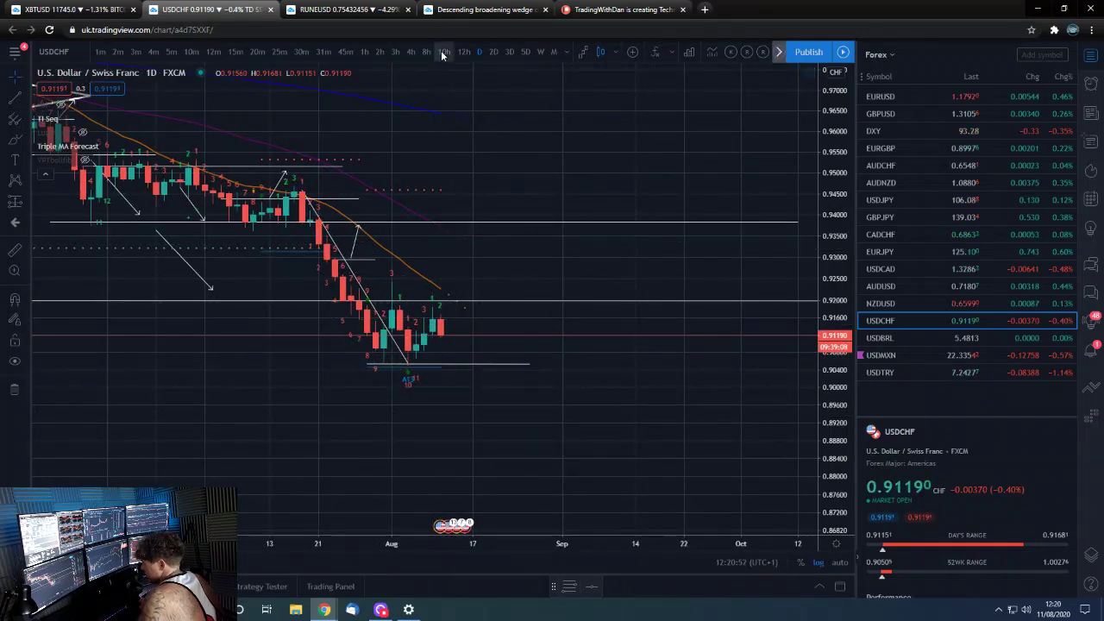
Step: Compare USDCHF on the 12-hour and 4-hour timeframes, checking the TD counts since the early August low
click(411, 52)
click(464, 52)
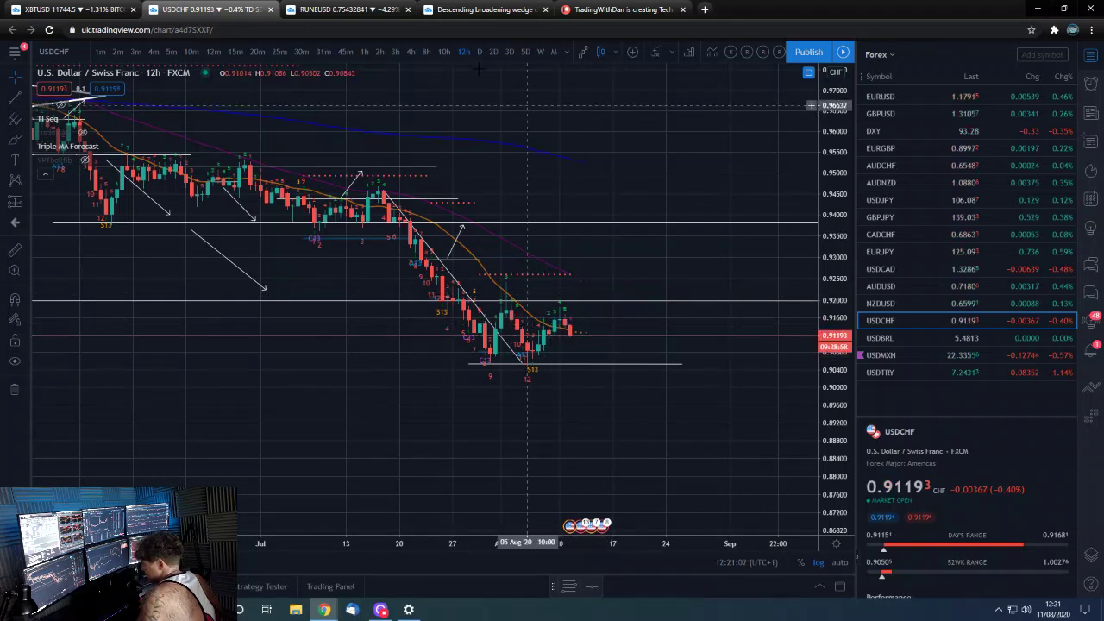
click(411, 52)
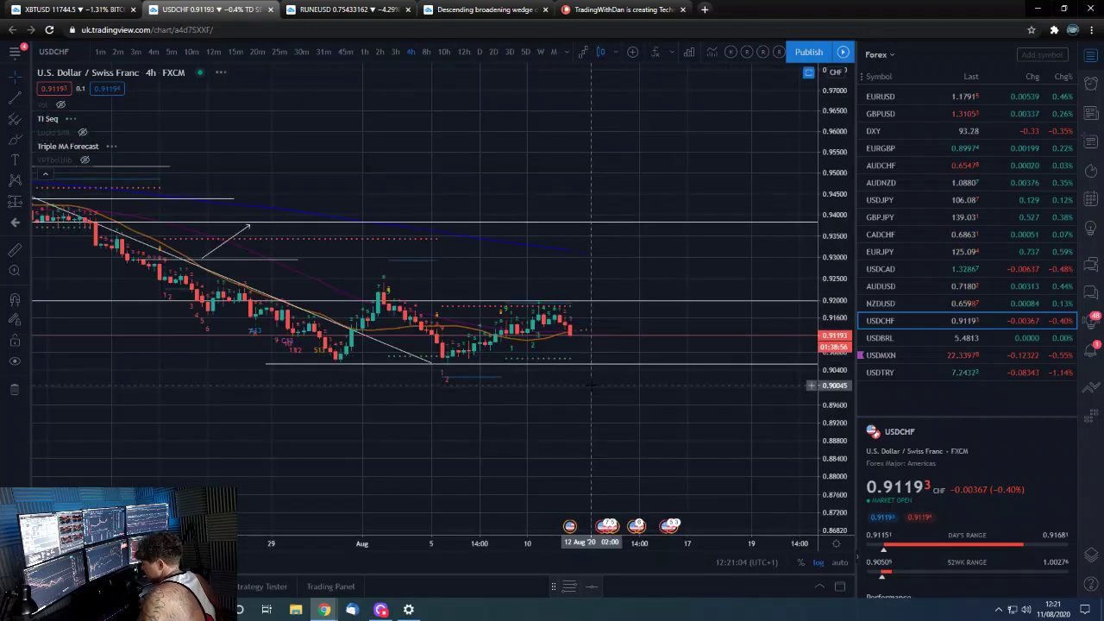
scroll(591, 385, down, 3)
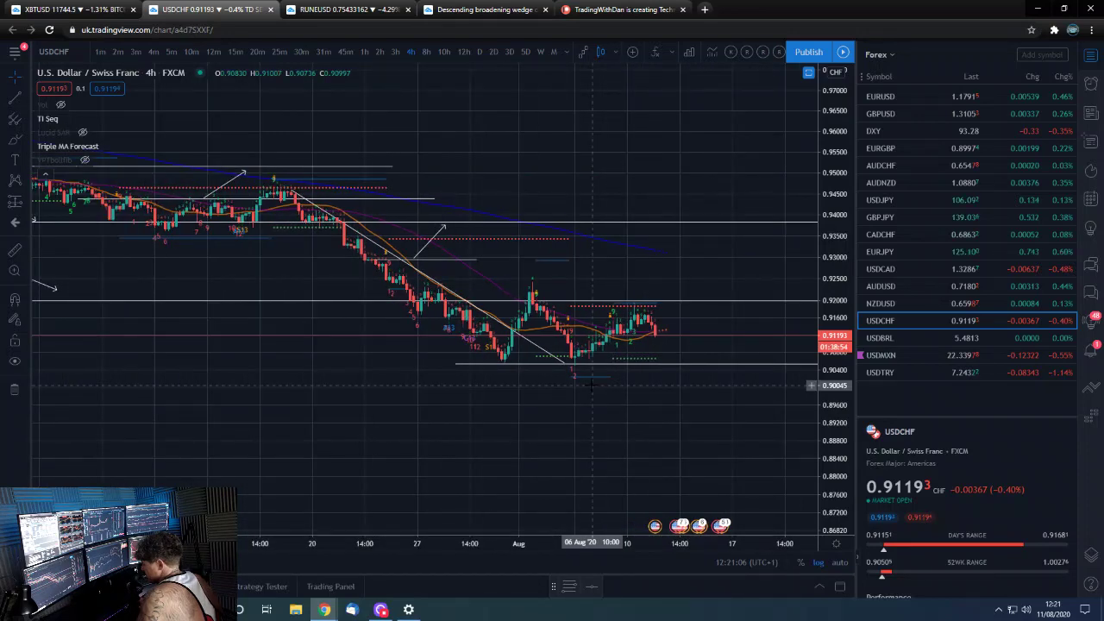
scroll(591, 385, down, 2)
scroll(591, 386, up, 3)
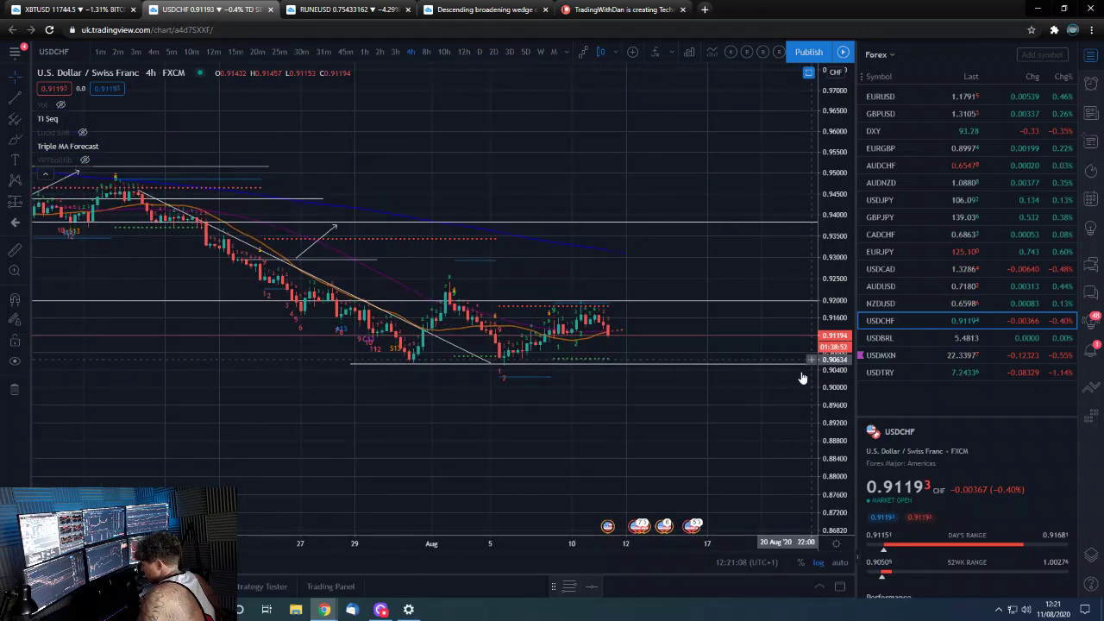
Step: Open USDBRL on the daily timeframe and extend the upper resistance line to 28 September at about 5.4996
click(897, 336)
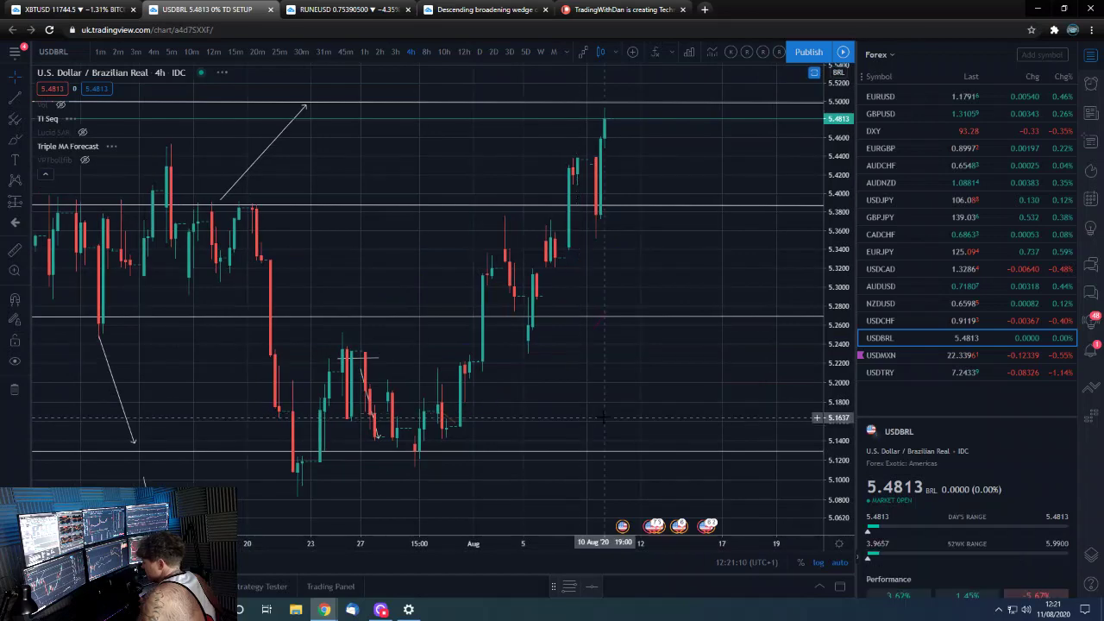
drag(837, 294, 837, 444)
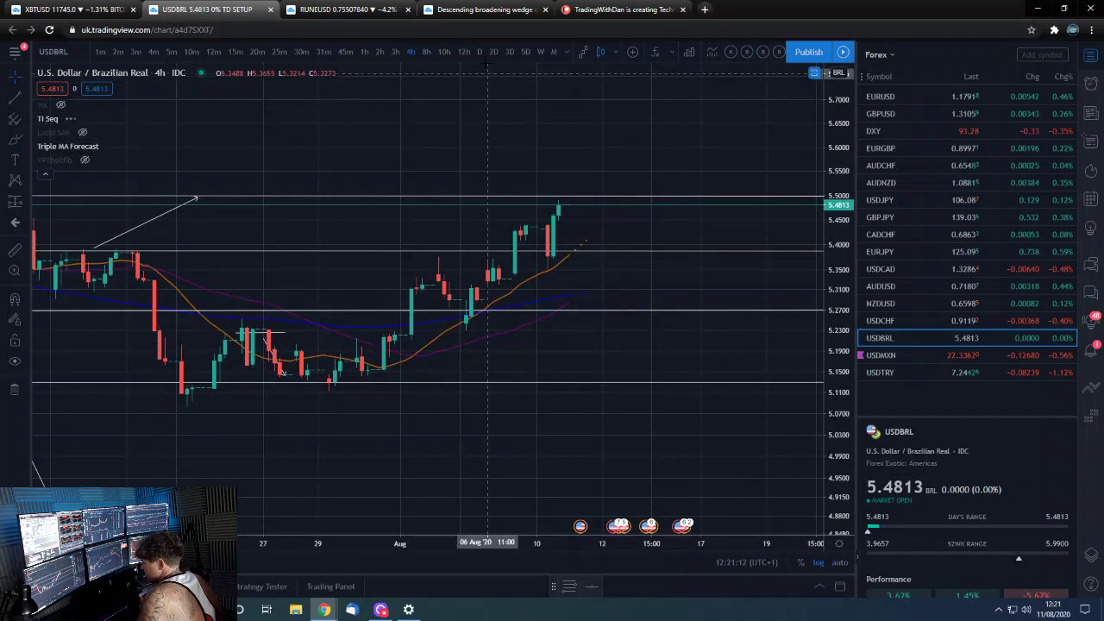
click(480, 53)
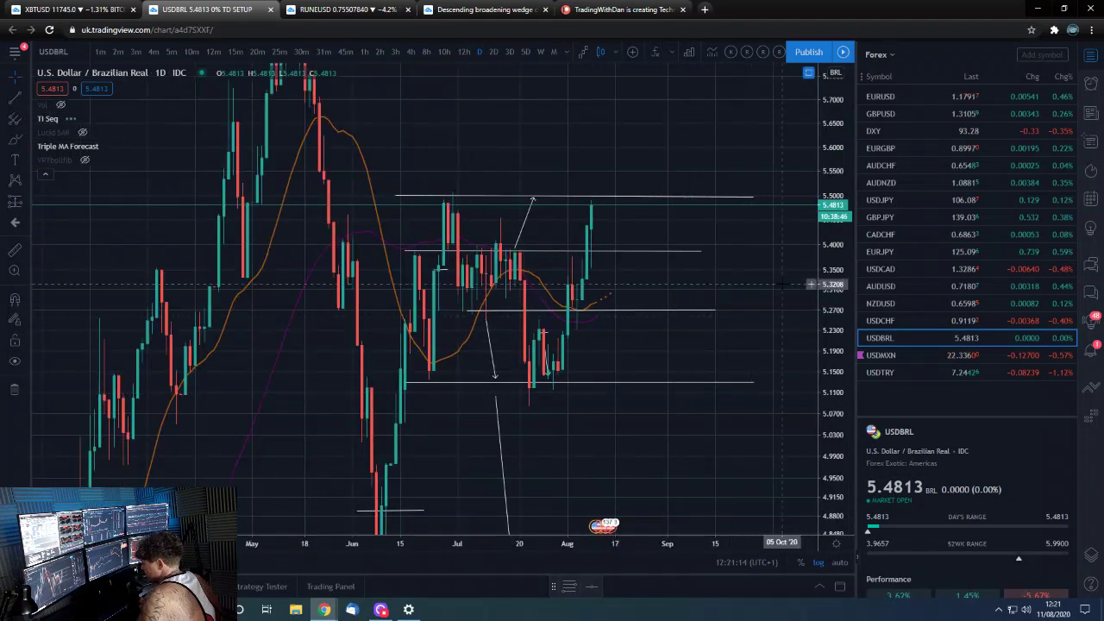
click(757, 197)
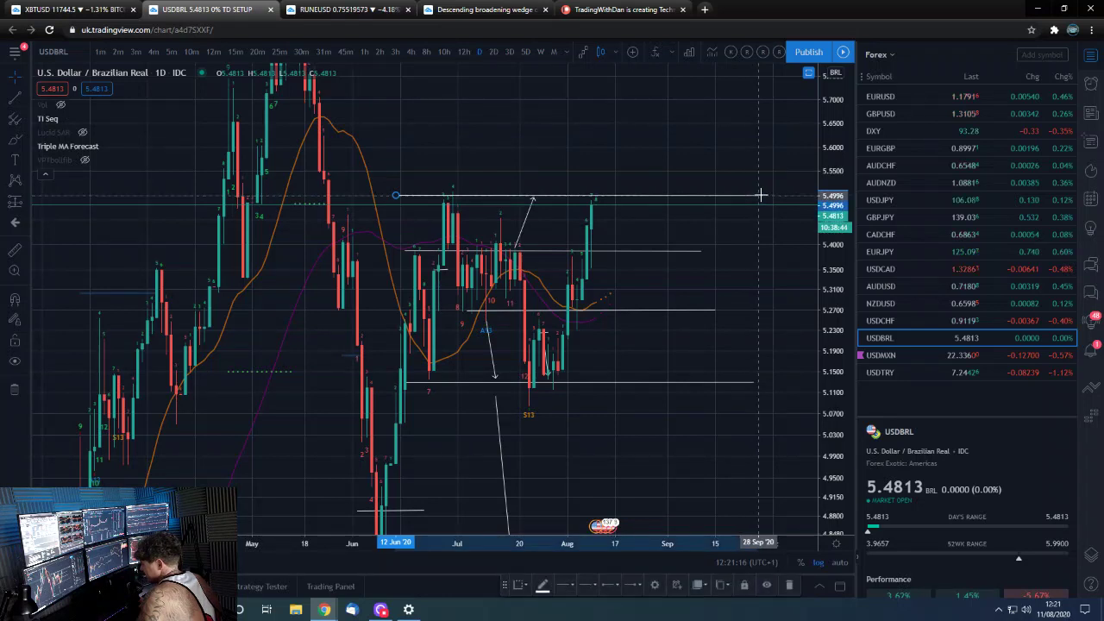
click(724, 226)
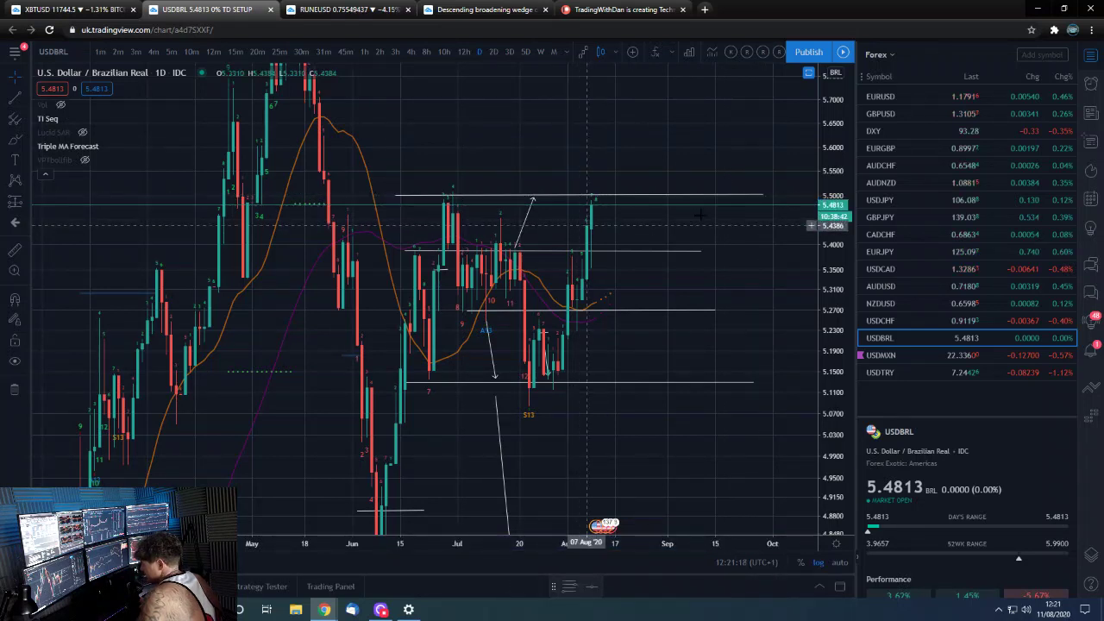
Step: Compare USDBRL on the 12-hour and 4-hour timeframes, checking the latest candles against the upper resistance line
click(761, 196)
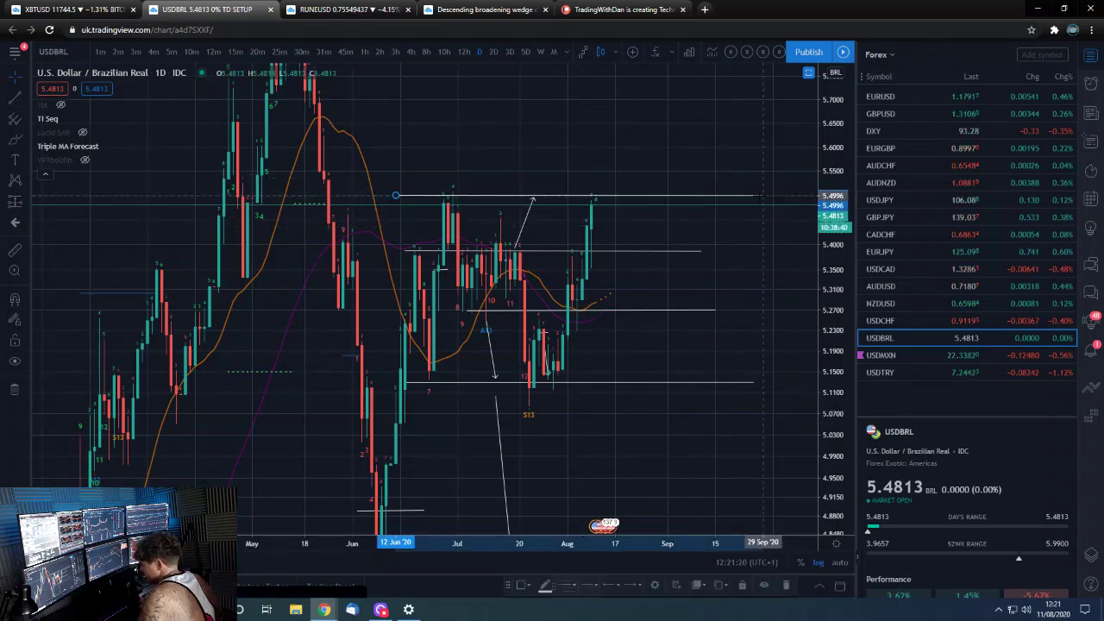
scroll(518, 211, up, 2)
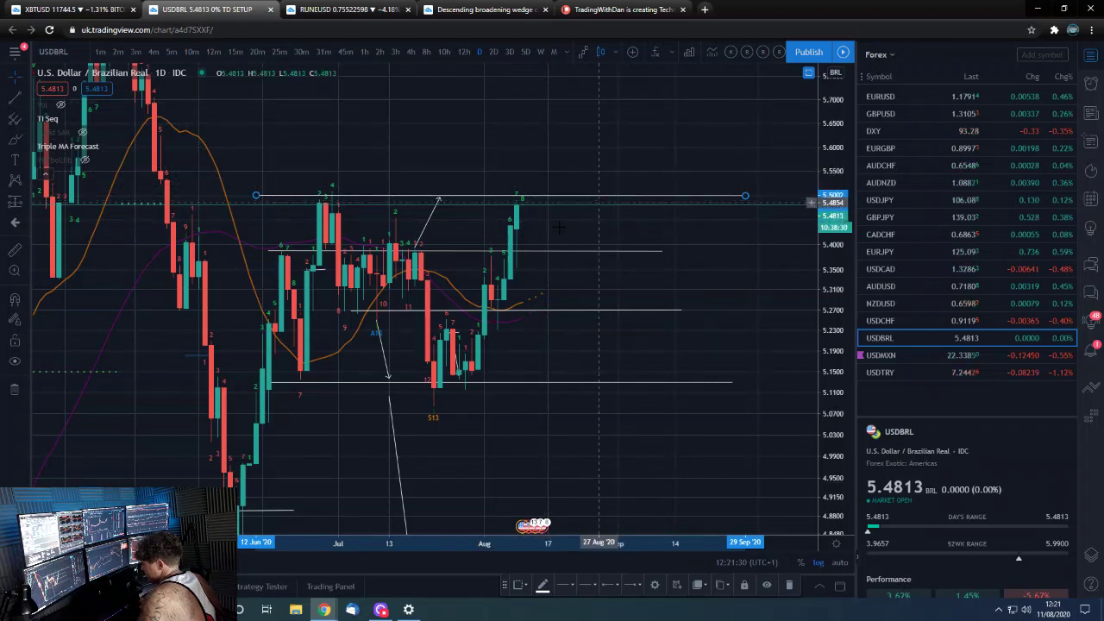
click(463, 53)
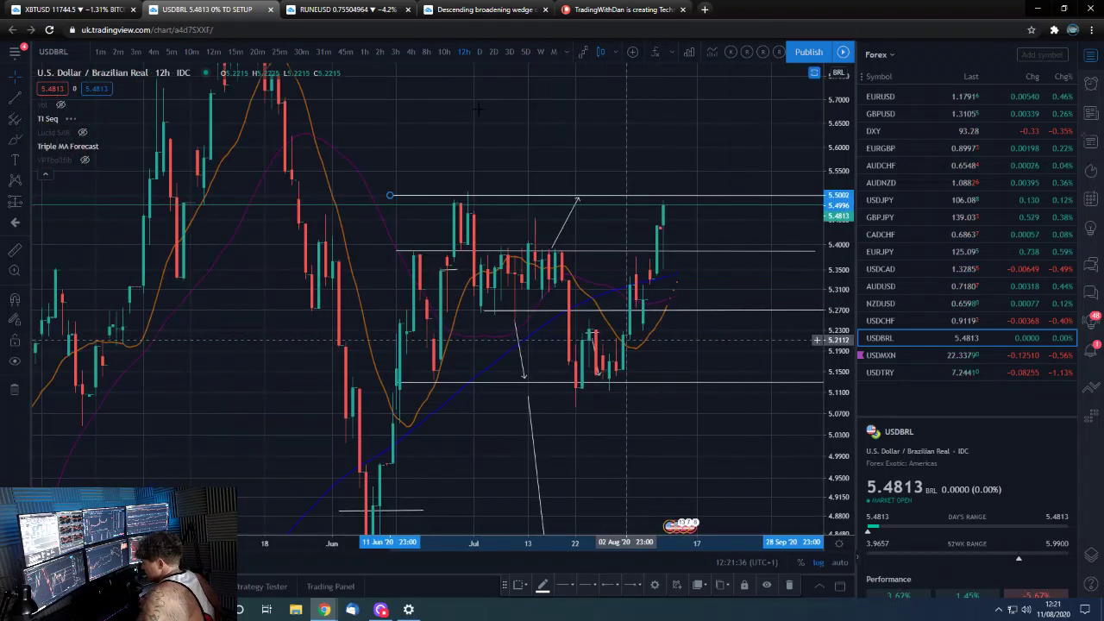
scroll(471, 340, up, 3)
click(413, 55)
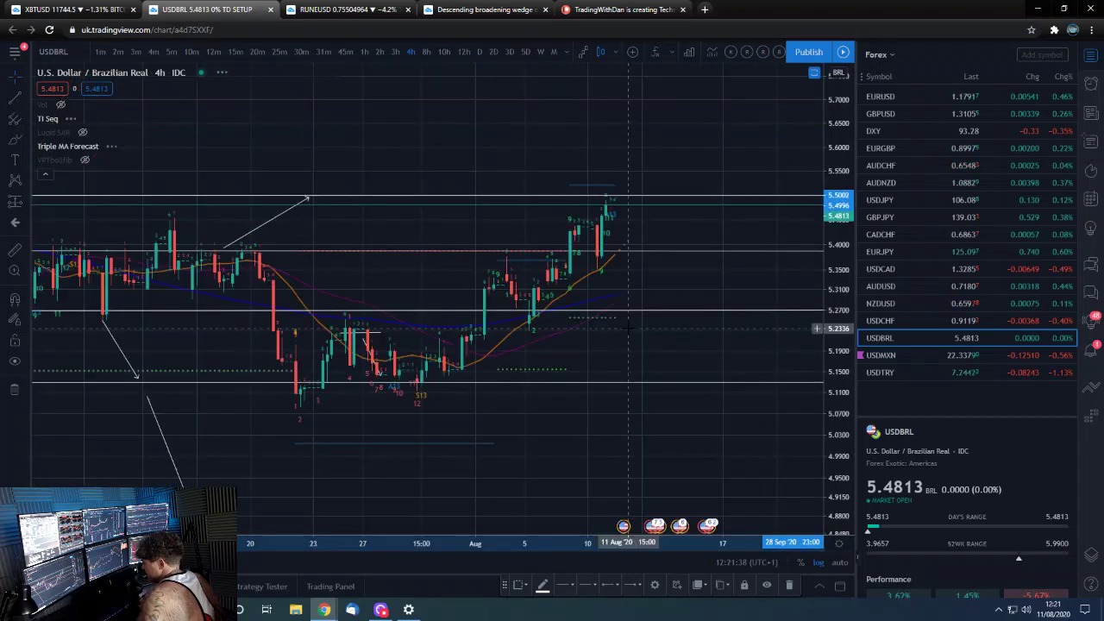
Step: Open USDMXN on the 4-hour timeframe and review the short position from its stop down to its target
click(916, 358)
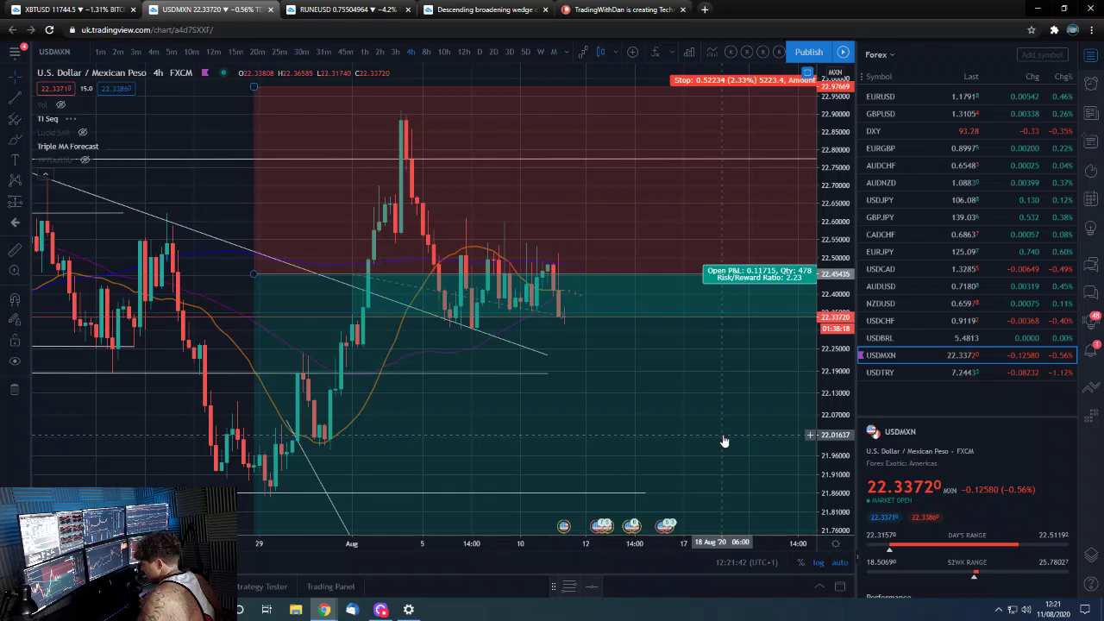
drag(836, 399, 835, 372)
drag(829, 251, 829, 426)
scroll(679, 399, down, 1)
scroll(680, 400, down, 3)
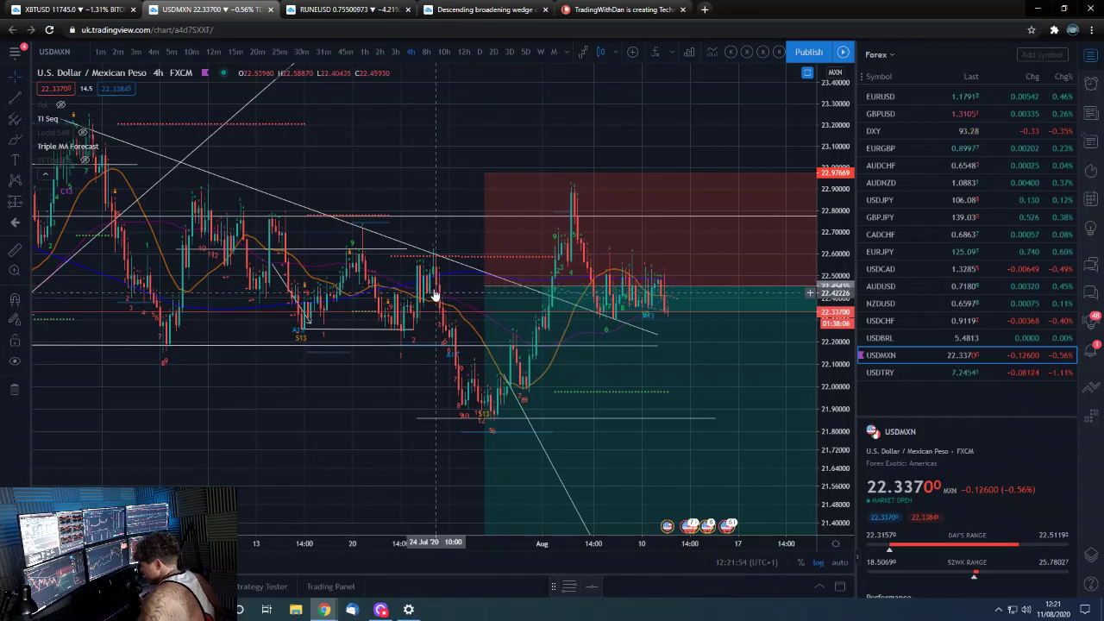
drag(831, 250, 831, 366)
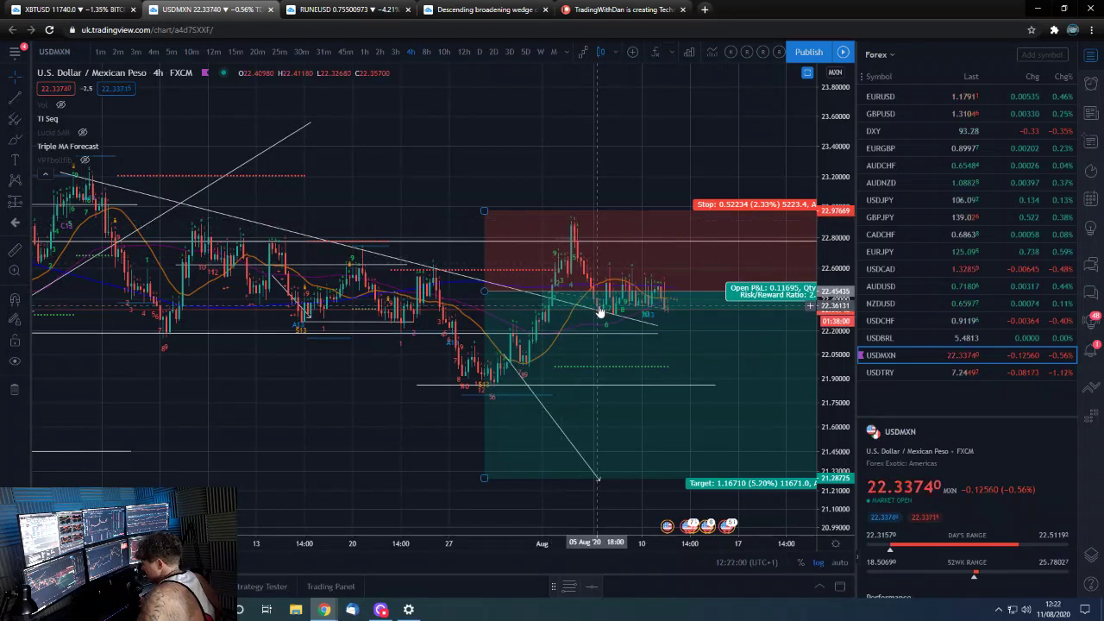
Step: Examine USDMXN's 4-hour price history back to early June against the trendlines and horizontal support lines
scroll(603, 309, down, 2)
scroll(604, 309, down, 2)
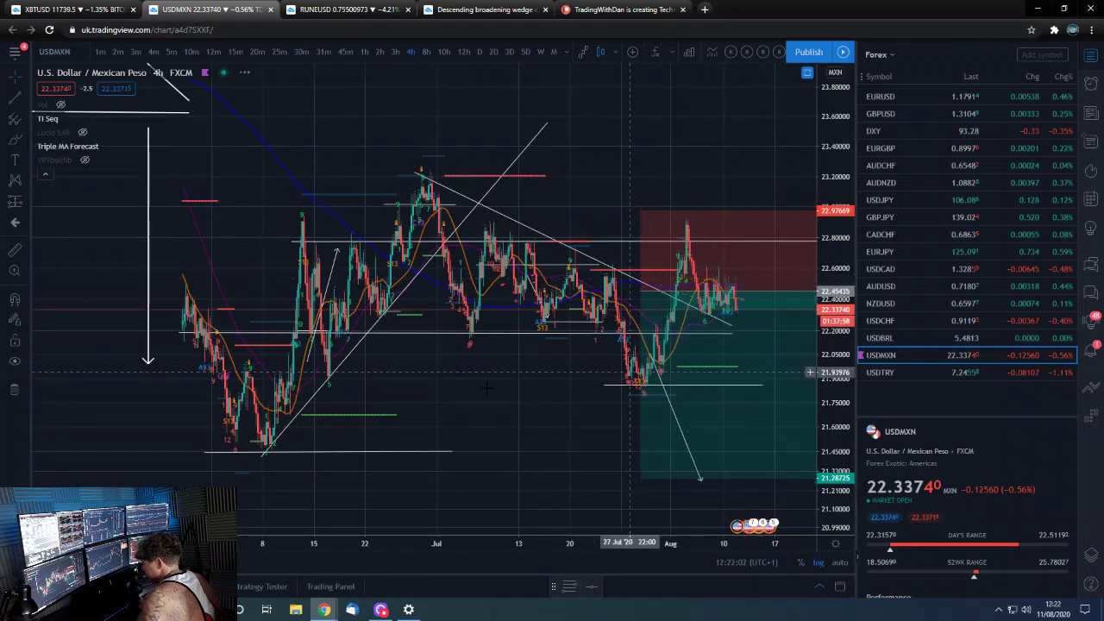
drag(481, 381, 324, 333)
scroll(395, 333, down, 1)
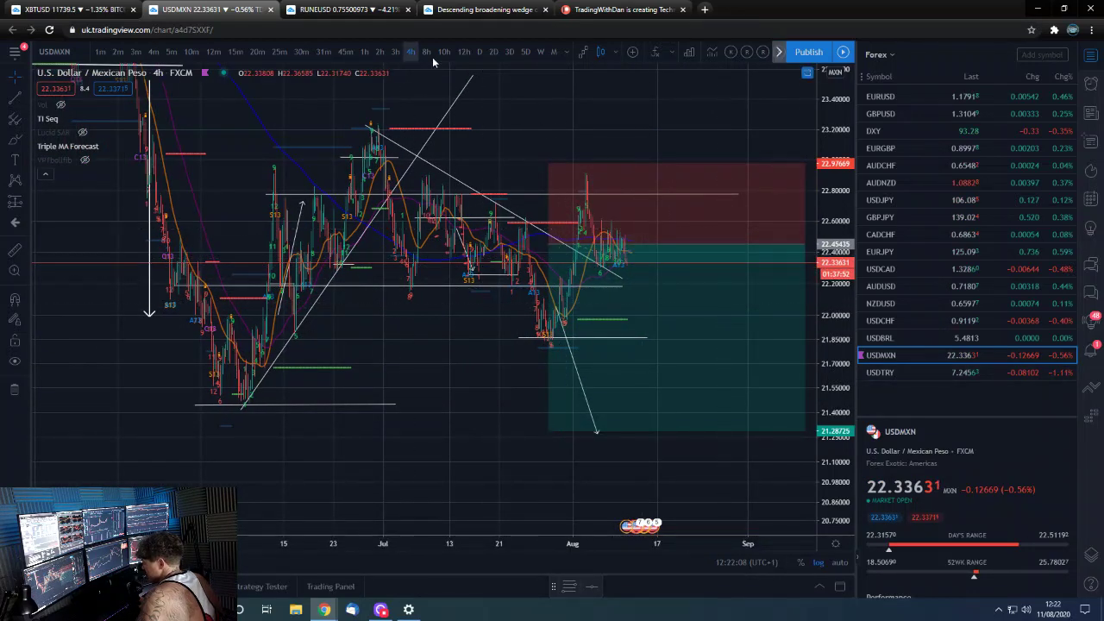
Step: Examine USDMXN's TD counts and the short position's target on the daily timeframe, then return to the 4-hour timeframe
click(480, 52)
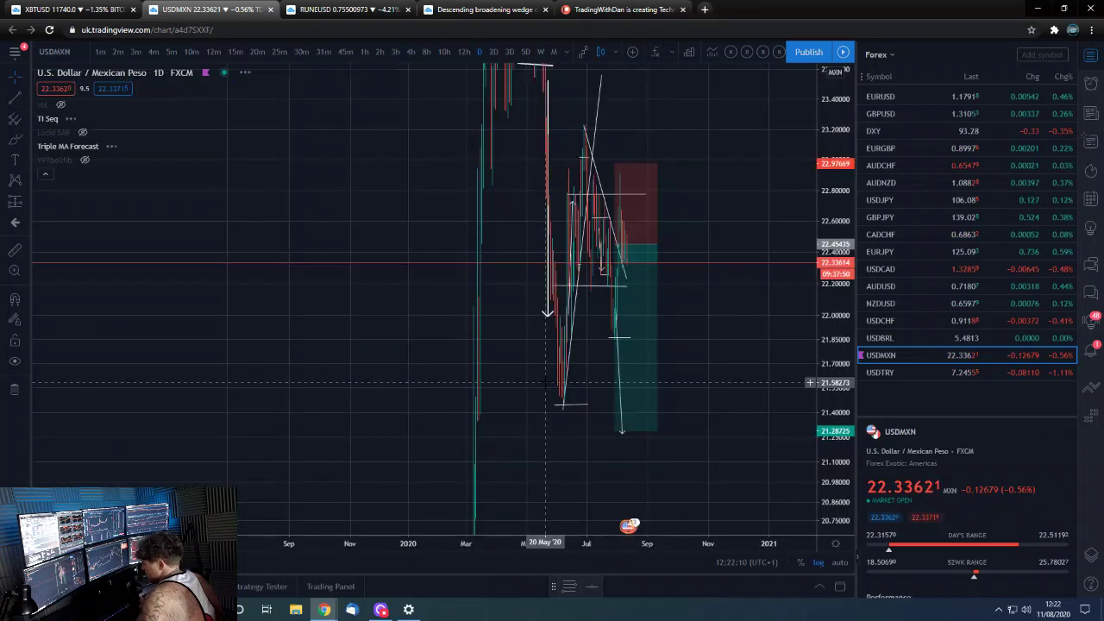
scroll(545, 382, up, 8)
drag(842, 267, 843, 430)
drag(570, 380, 731, 391)
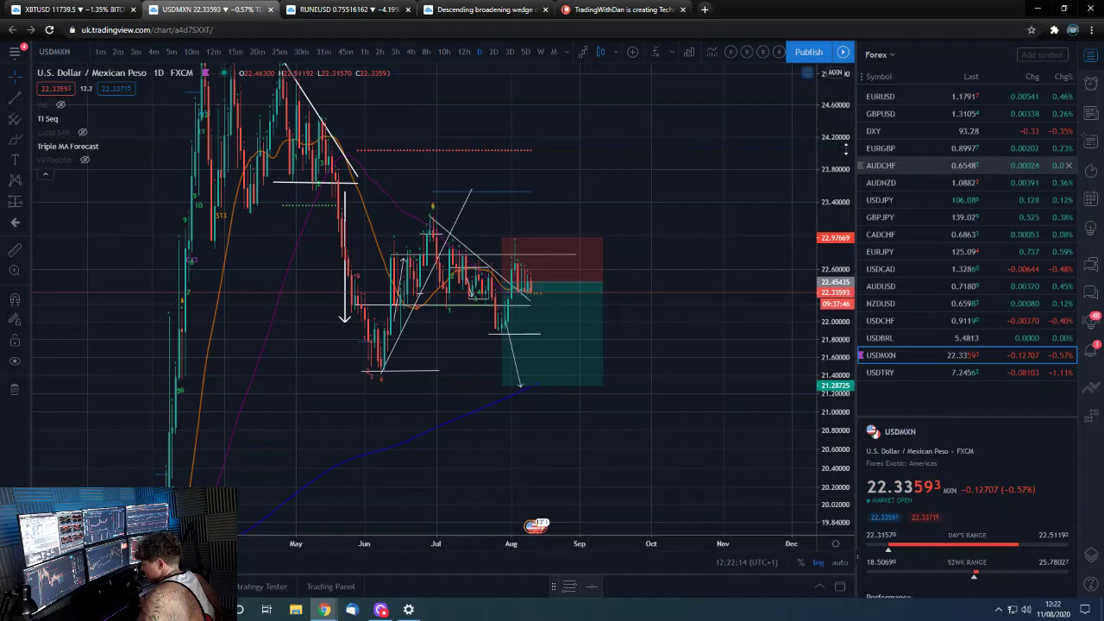
scroll(772, 369, down, 2)
scroll(566, 397, down, 2)
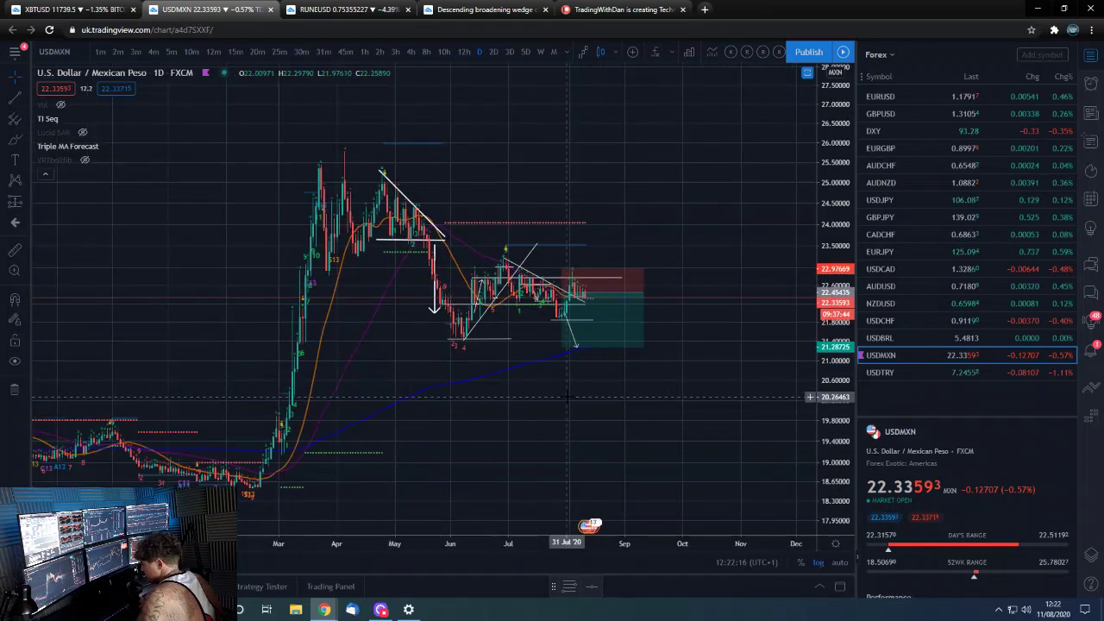
scroll(567, 397, up, 2)
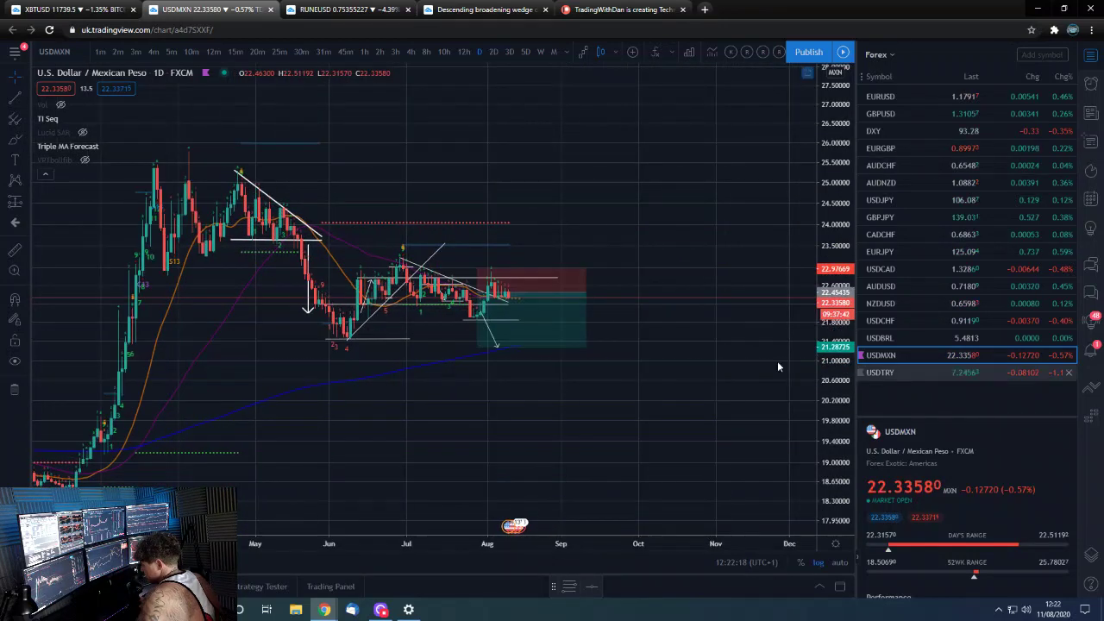
click(411, 52)
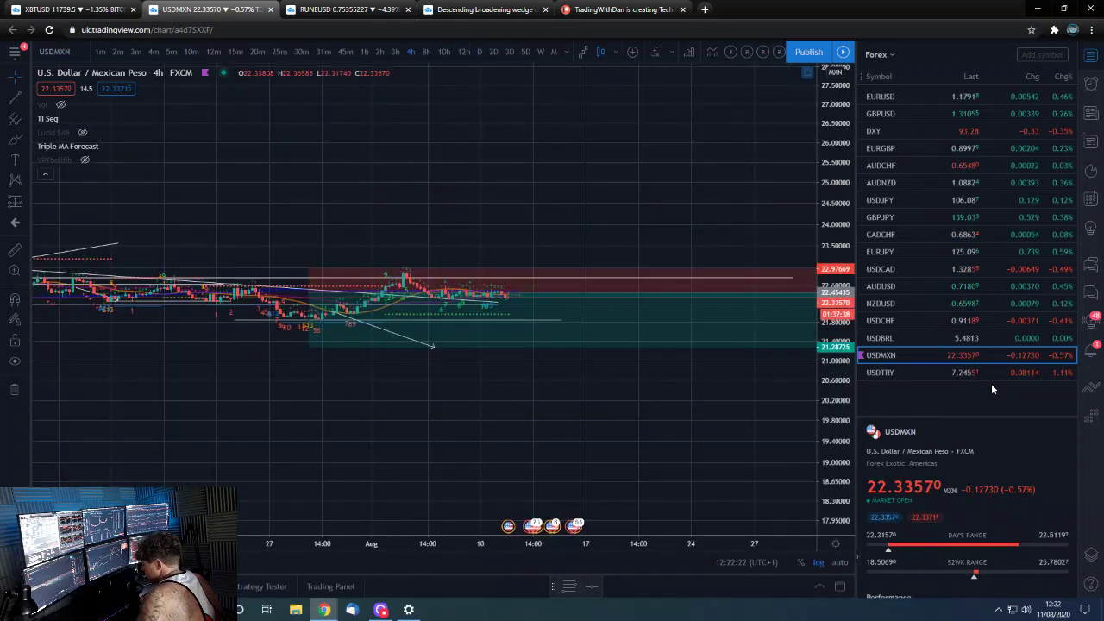
Step: Open USDTRY and compare the 4-hour and daily timeframes, checking the August rally against the upper resistance line and TD counts
click(917, 365)
scroll(579, 371, up, 2)
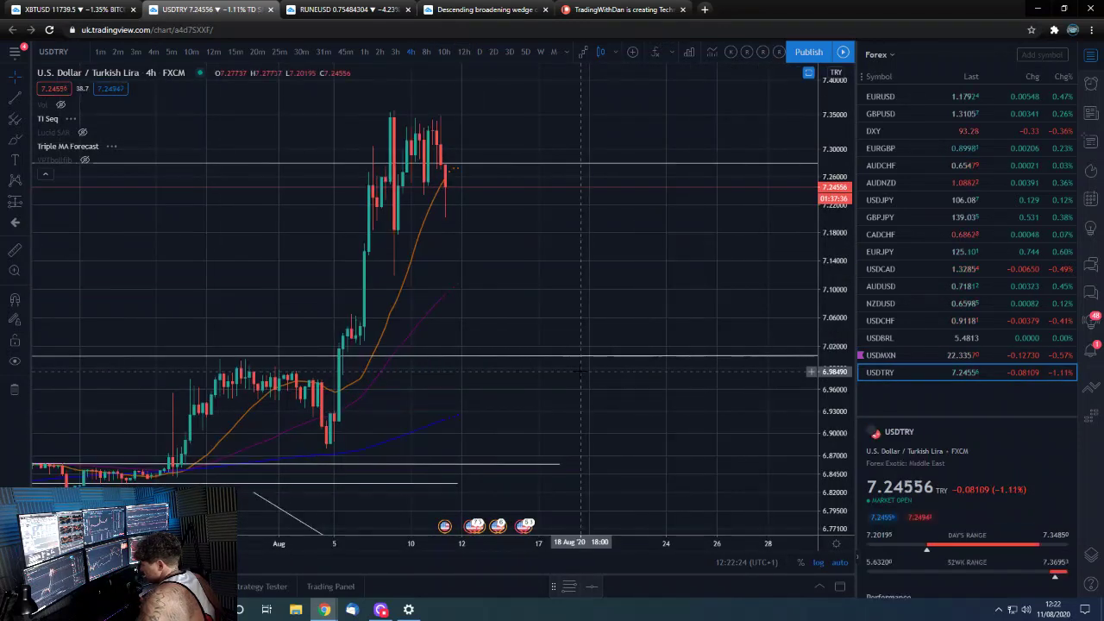
drag(833, 345, 834, 478)
scroll(695, 339, down, 3)
scroll(695, 339, down, 3)
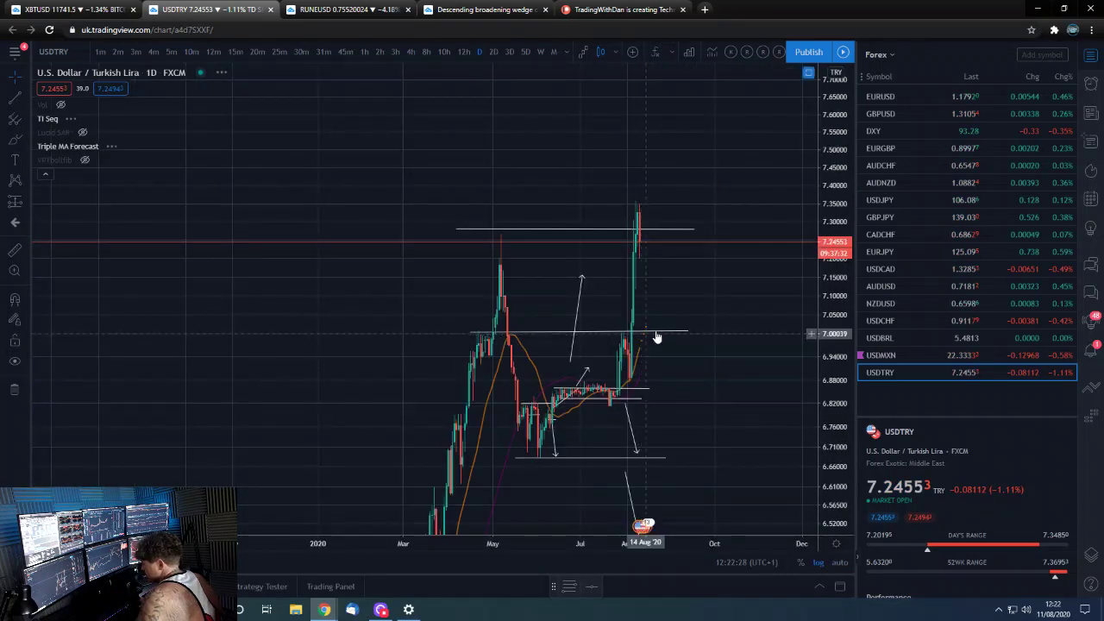
scroll(733, 399, up, 4)
drag(839, 160, 824, 362)
drag(707, 365, 703, 321)
Step: Compare USDTRY on the 12-hour and 4-hour timeframes, checking the TD counts around the August high
text(12h)
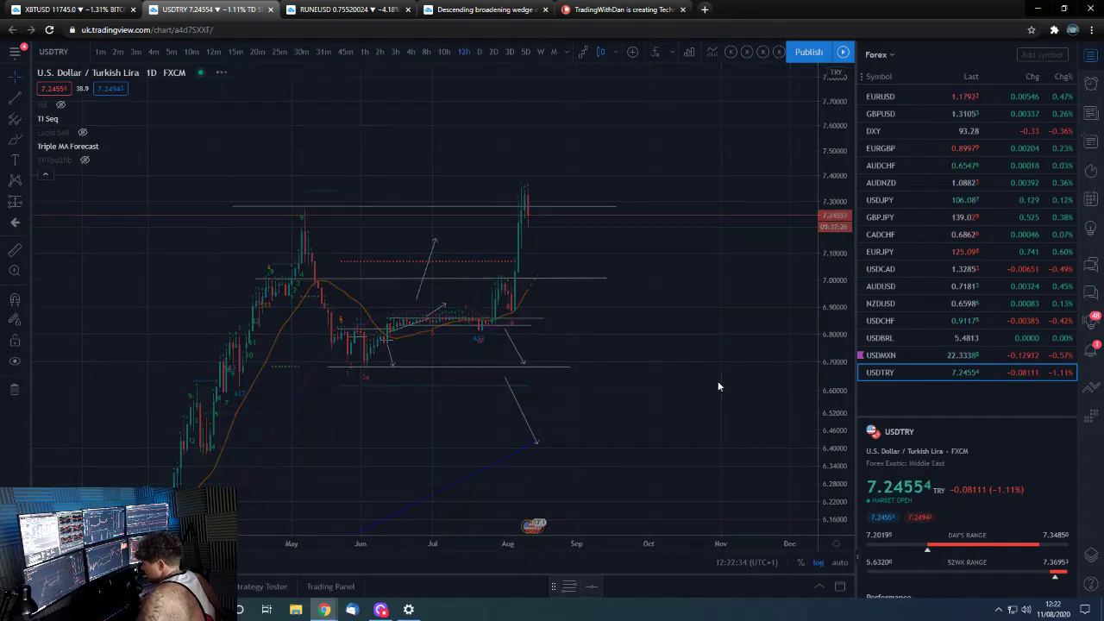
key(Return)
scroll(717, 406, down, 3)
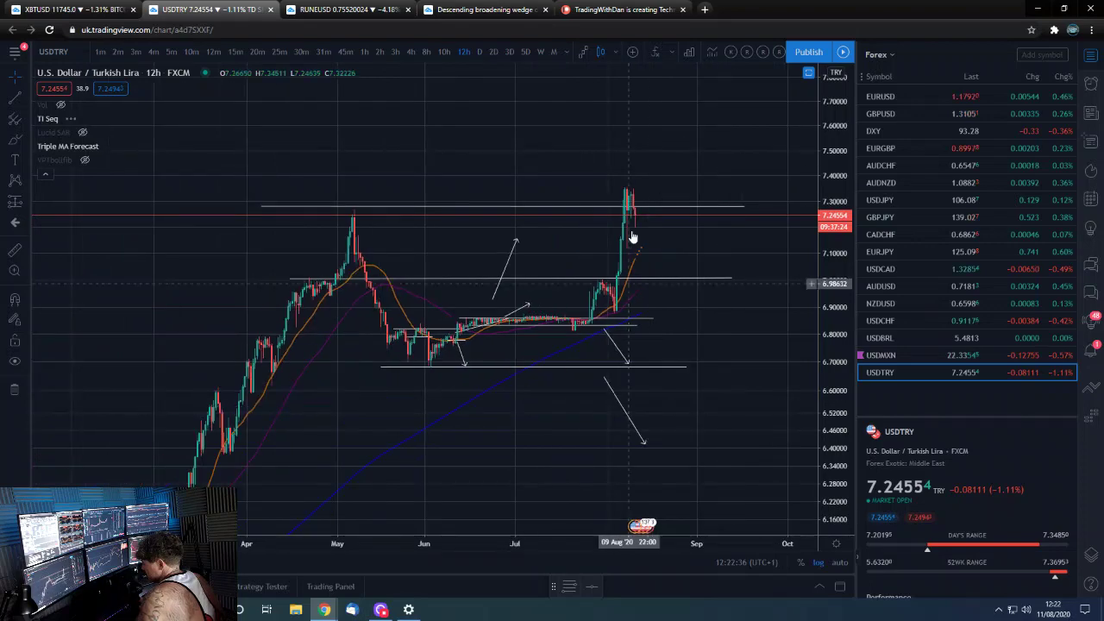
scroll(432, 285, up, 5)
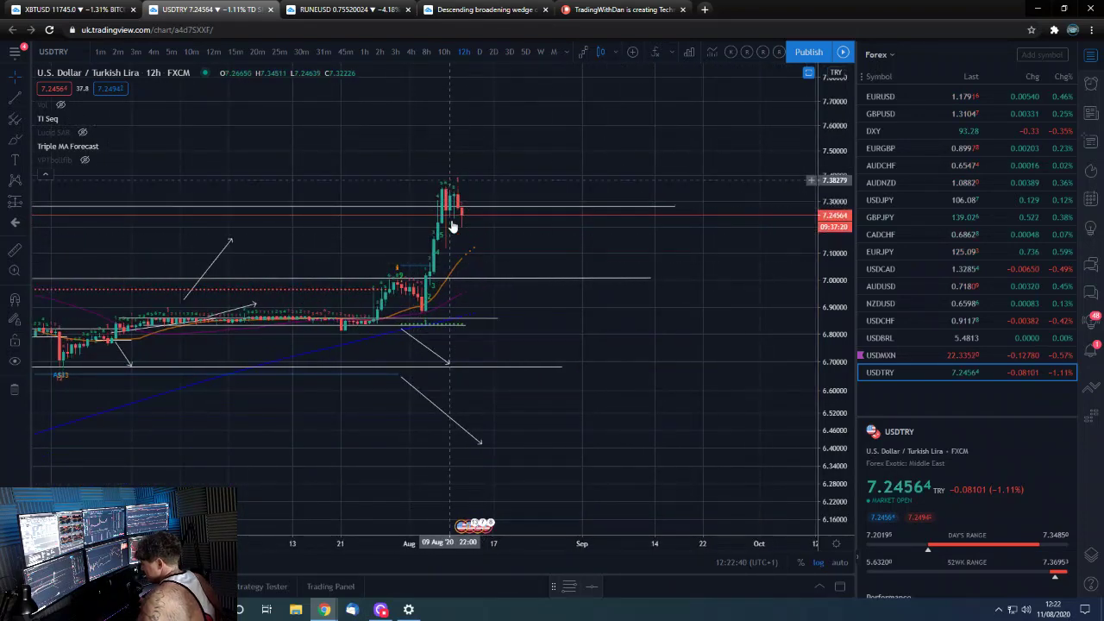
scroll(524, 276, up, 2)
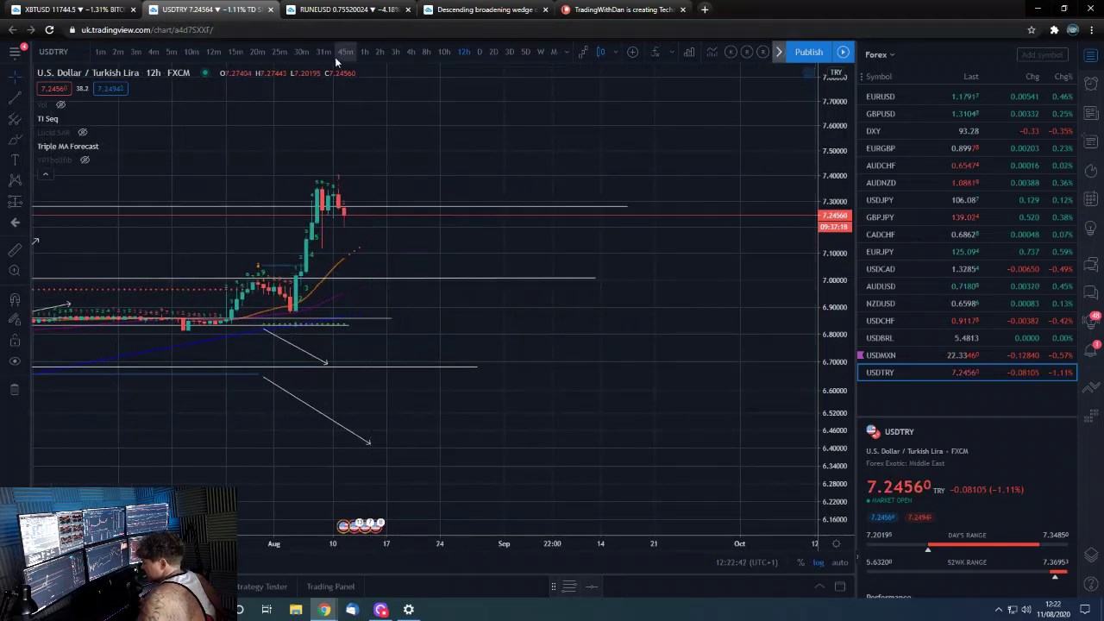
click(410, 51)
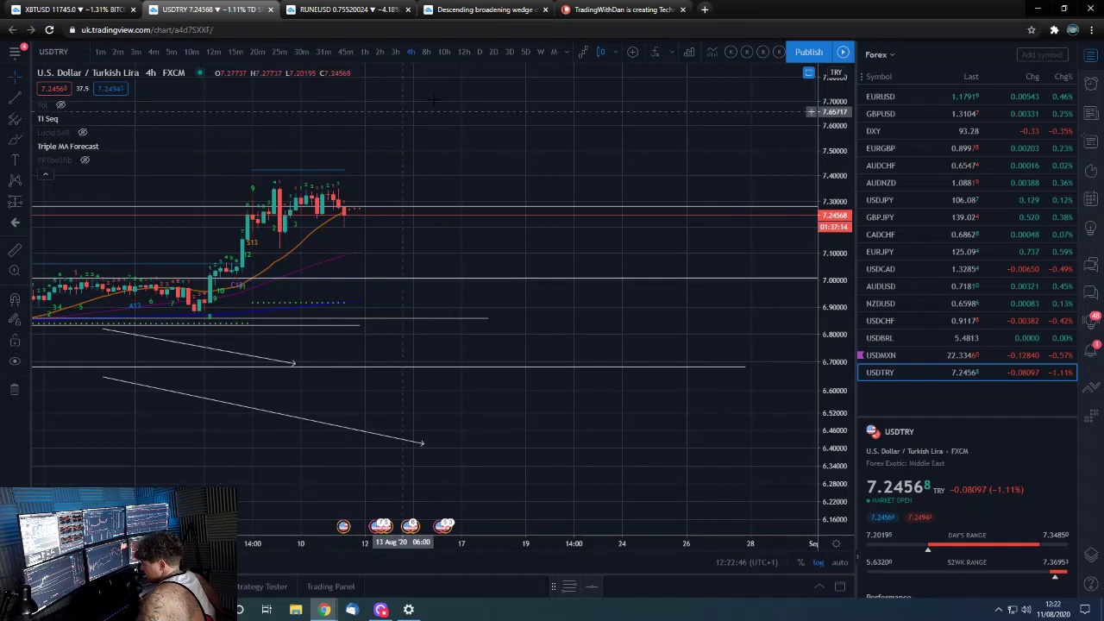
Step: Return USDTRY to the daily timeframe and examine the latest candles between the upper resistance line and the line near 7.00
click(480, 52)
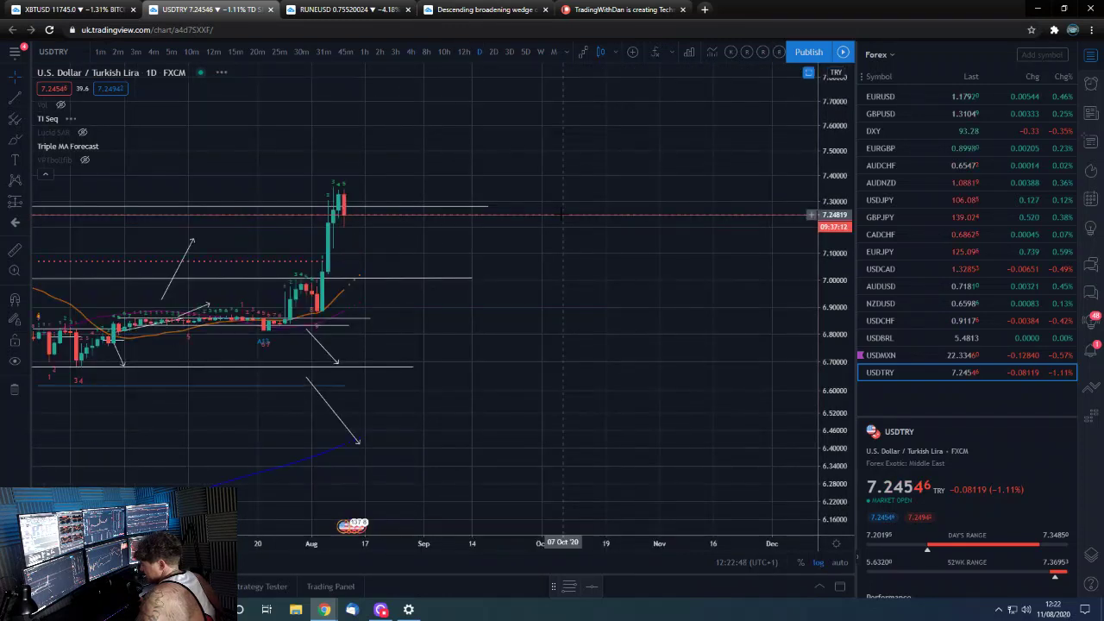
scroll(420, 257, down, 2)
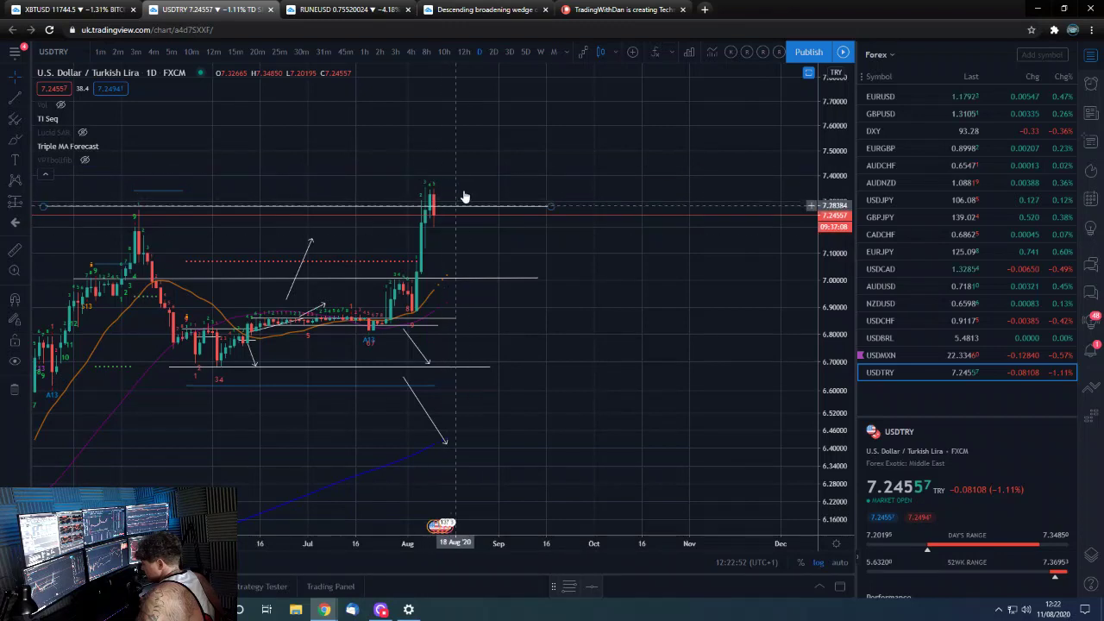
scroll(535, 294, down, 2)
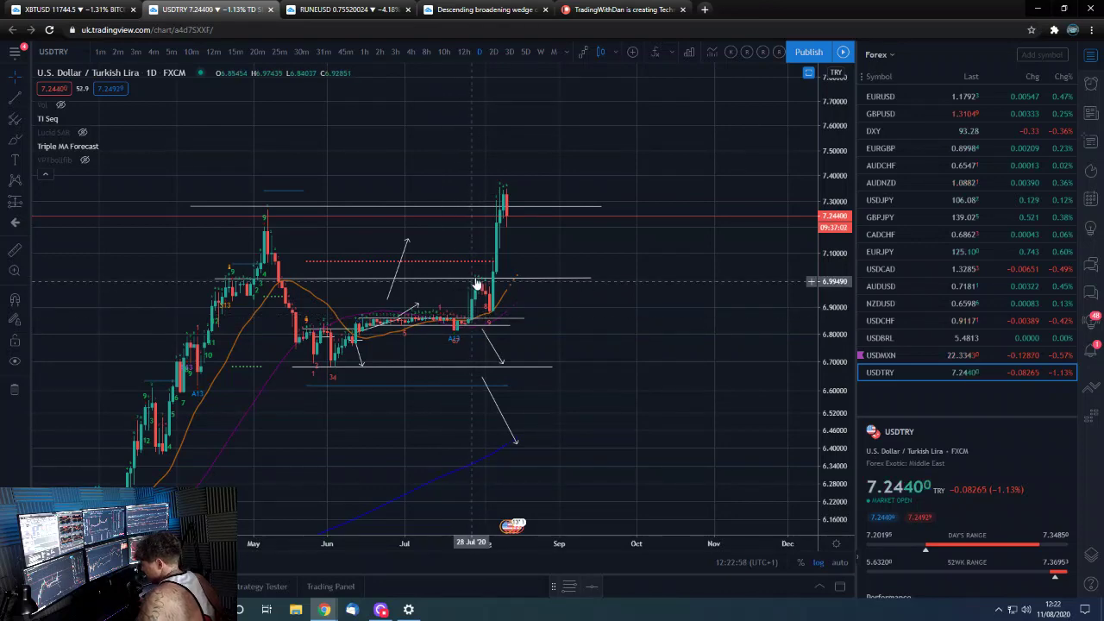
drag(677, 414, 716, 371)
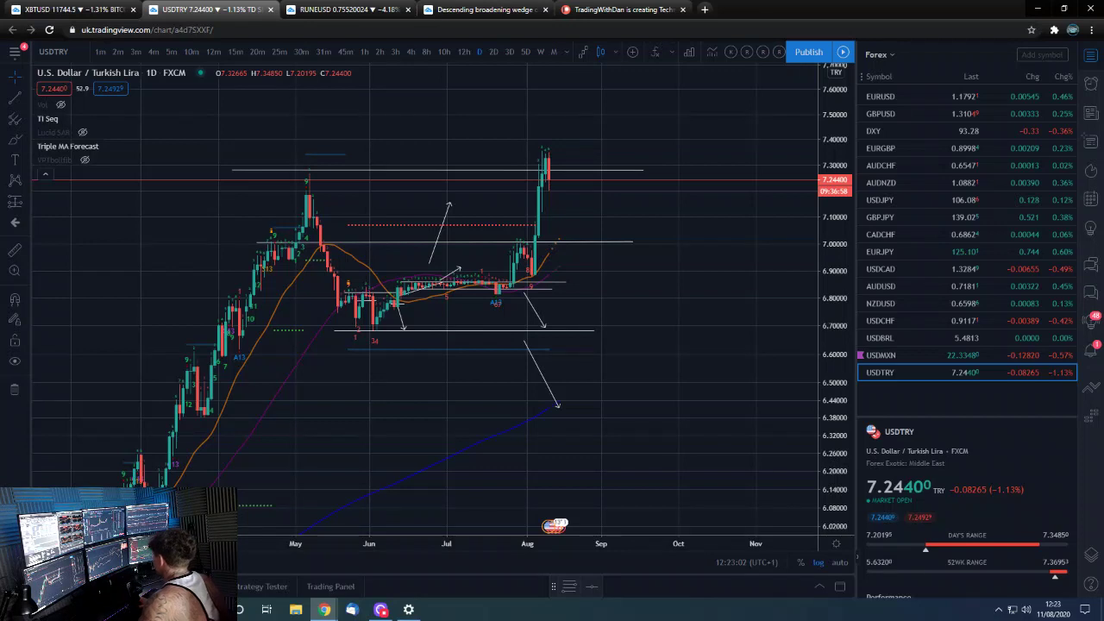